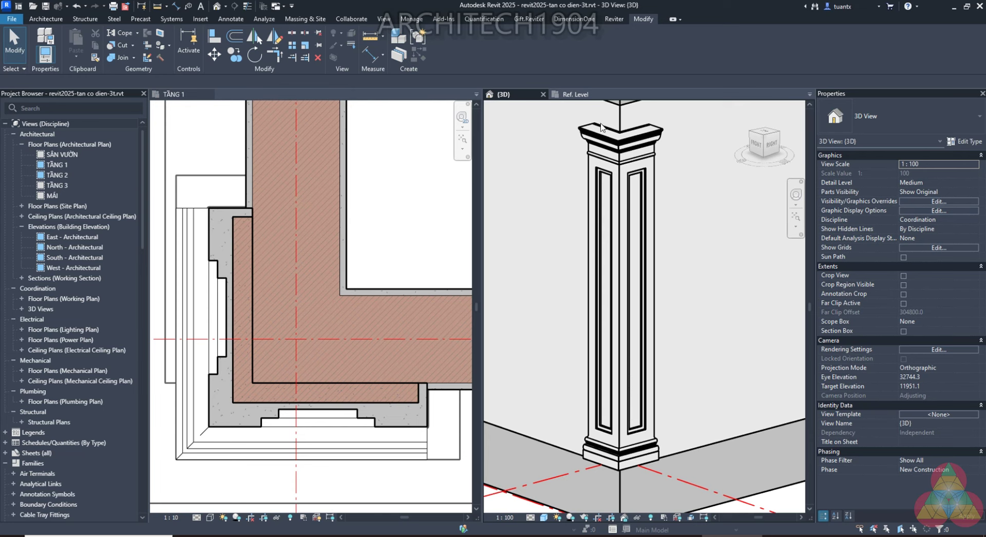
Delete the lower Cột TT01 pilaster model group at the wall corner
scroll(620, 447, up, 2)
scroll(621, 446, up, 2)
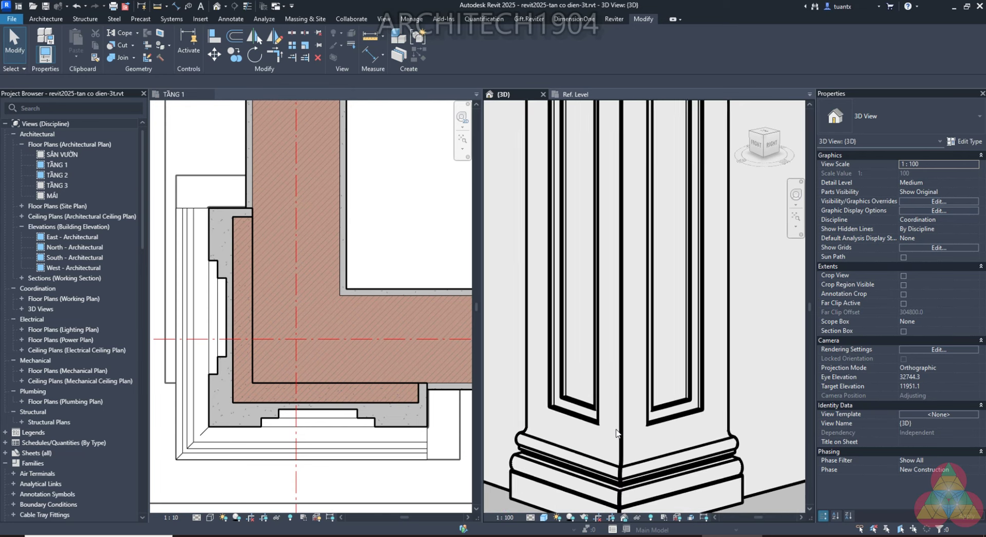
scroll(618, 441, up, 1)
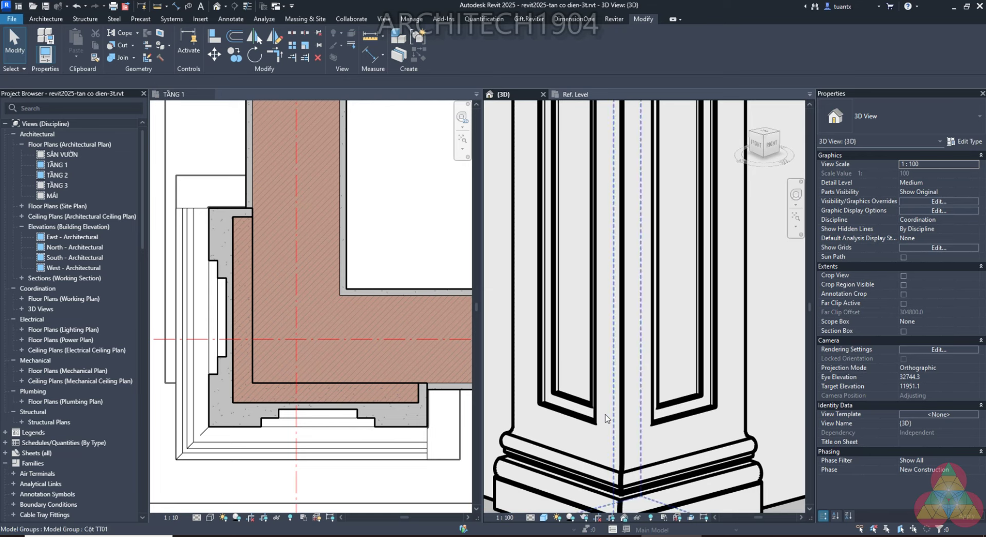
scroll(604, 414, down, 1)
scroll(605, 410, down, 1)
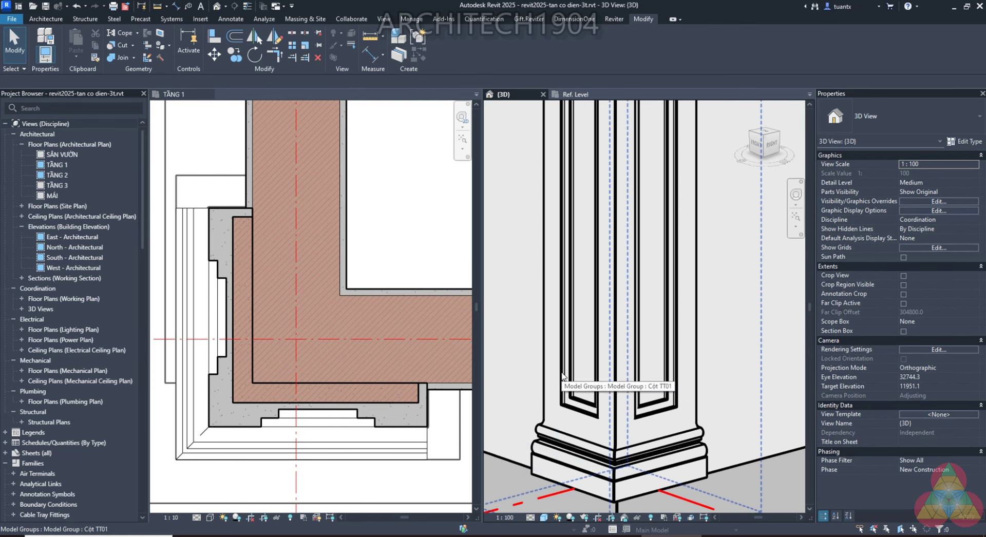
scroll(575, 359, down, 2)
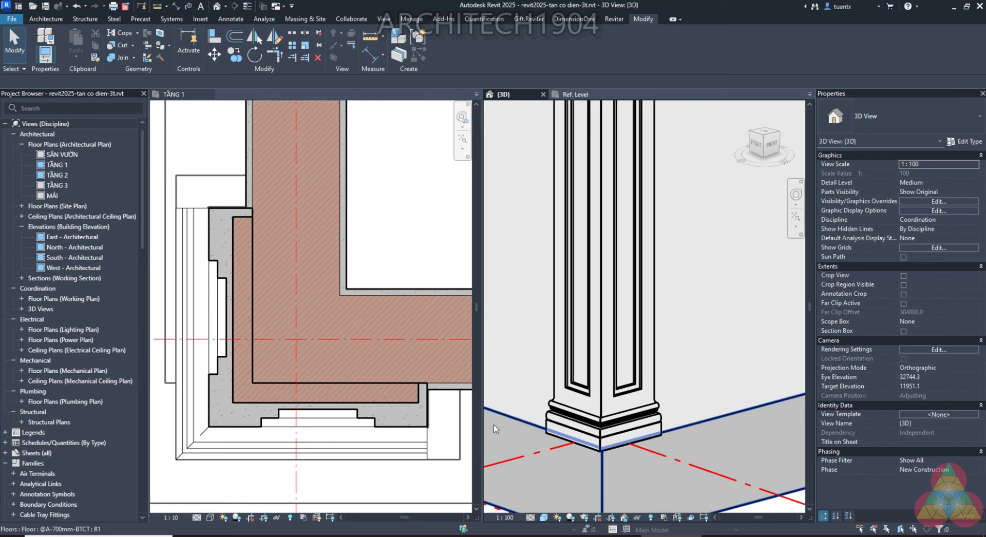
scroll(616, 378, up, 1)
scroll(620, 379, down, 2)
scroll(620, 379, down, 2)
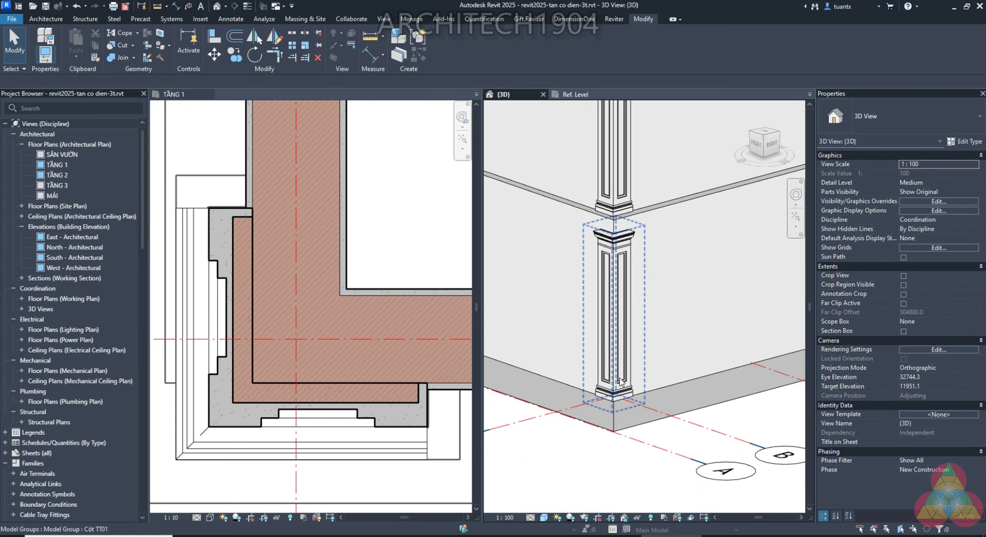
middle_drag(608, 231, 581, 341)
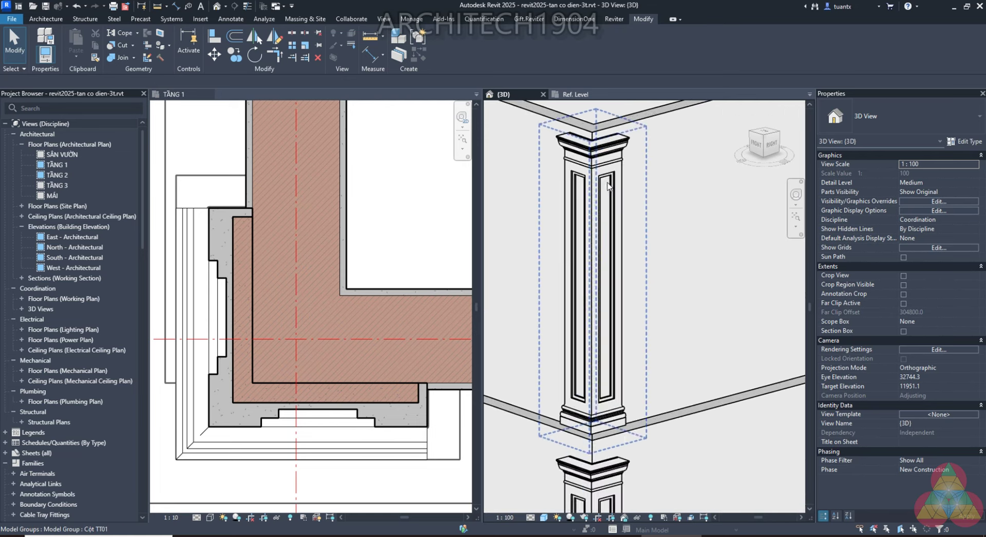
mouse_move(601, 241)
shift+middle_down()
mouse_move(598, 214)
mouse_move(589, 267)
mouse_move(654, 322)
mouse_move(661, 293)
shift+middle_up()
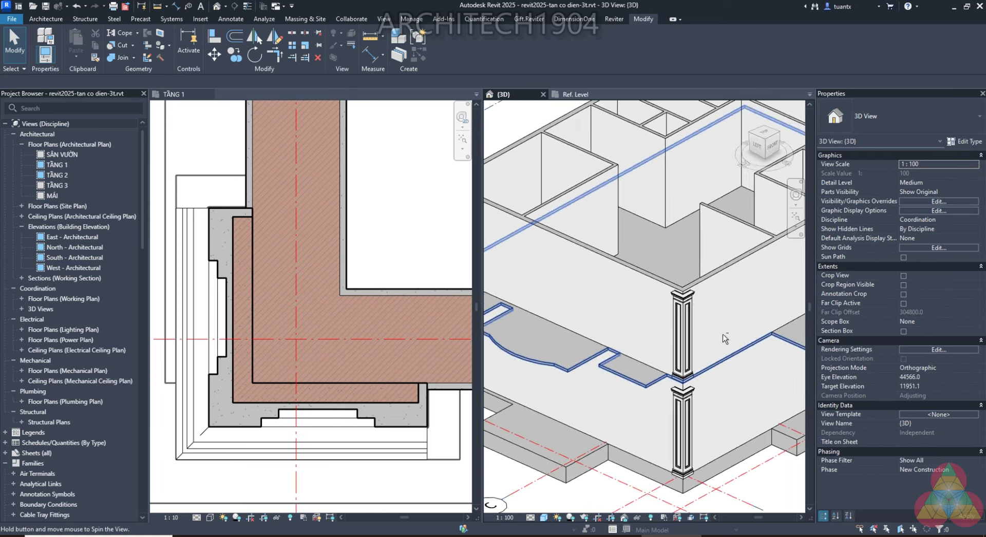
scroll(660, 293, up, 3)
scroll(655, 314, down, 2)
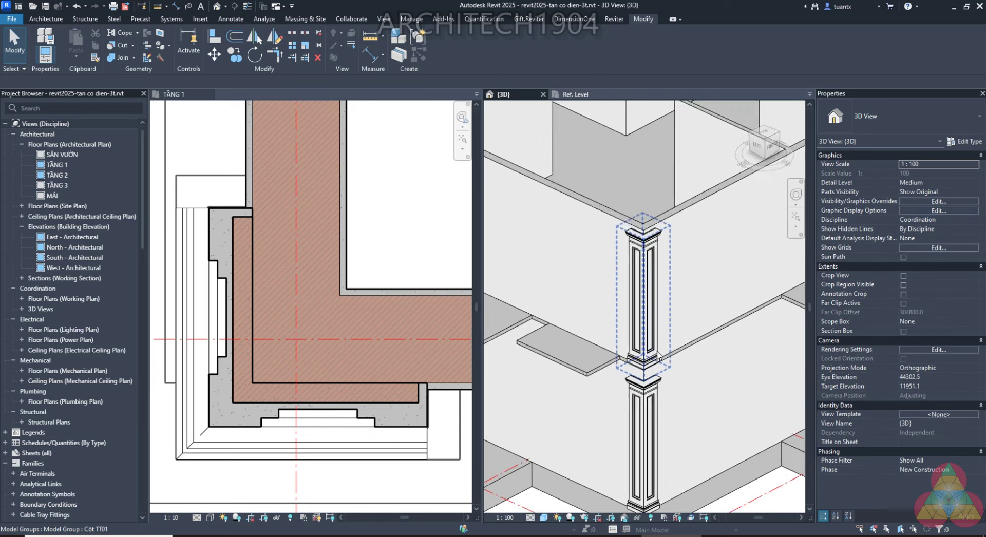
scroll(651, 336, up, 4)
middle_drag(651, 336, 651, 306)
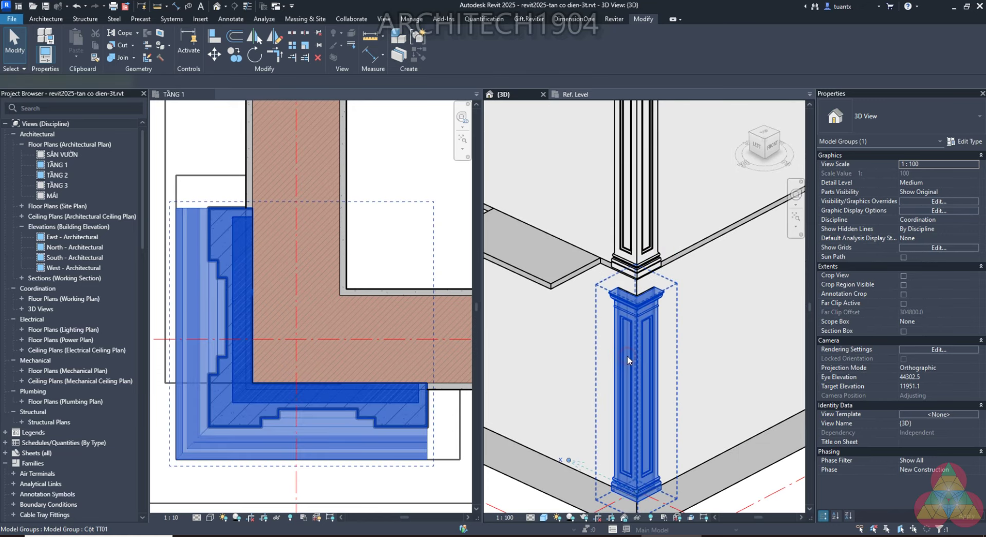
click(628, 359)
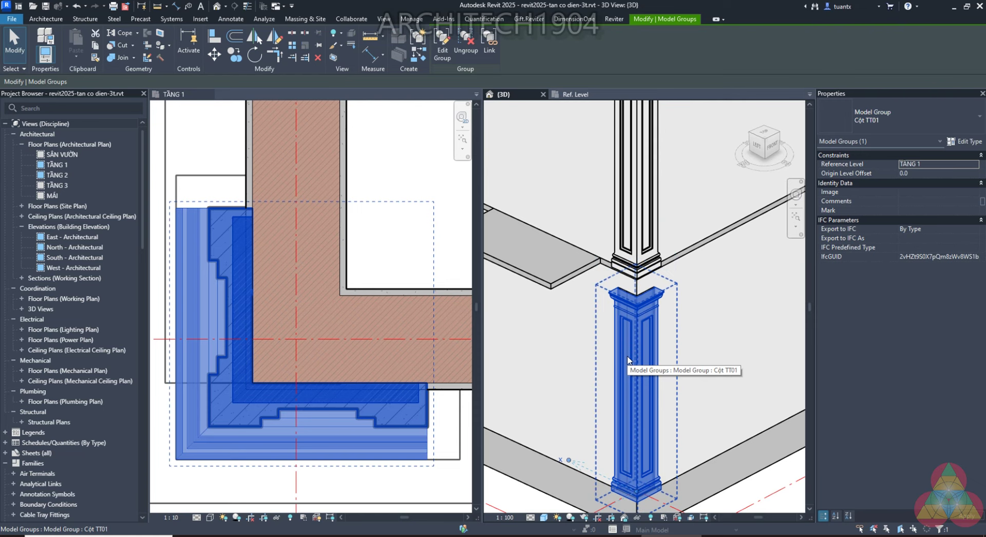
key(Delete)
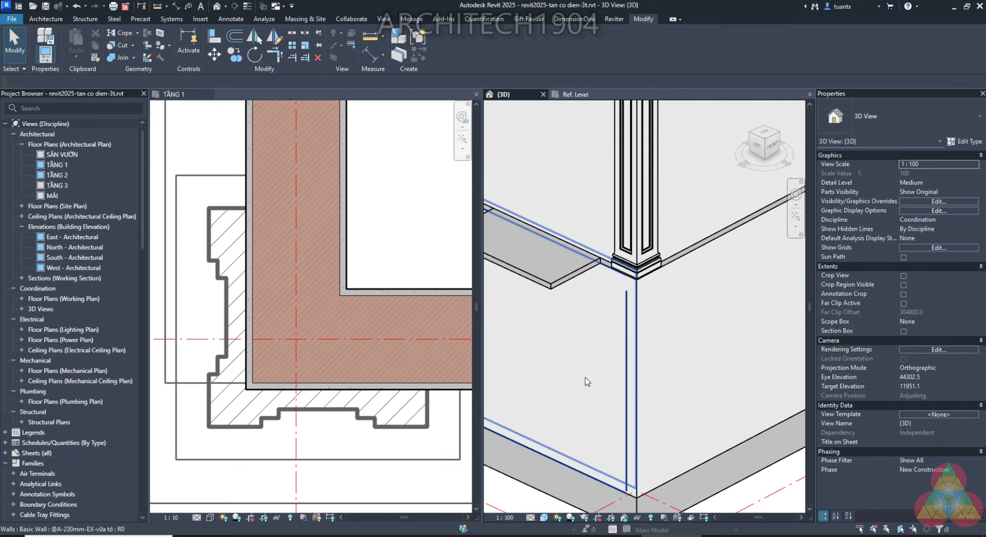
Make the TẦNG 1 plan active and select the imported MBT1.dwg linework
scroll(587, 382, down, 2)
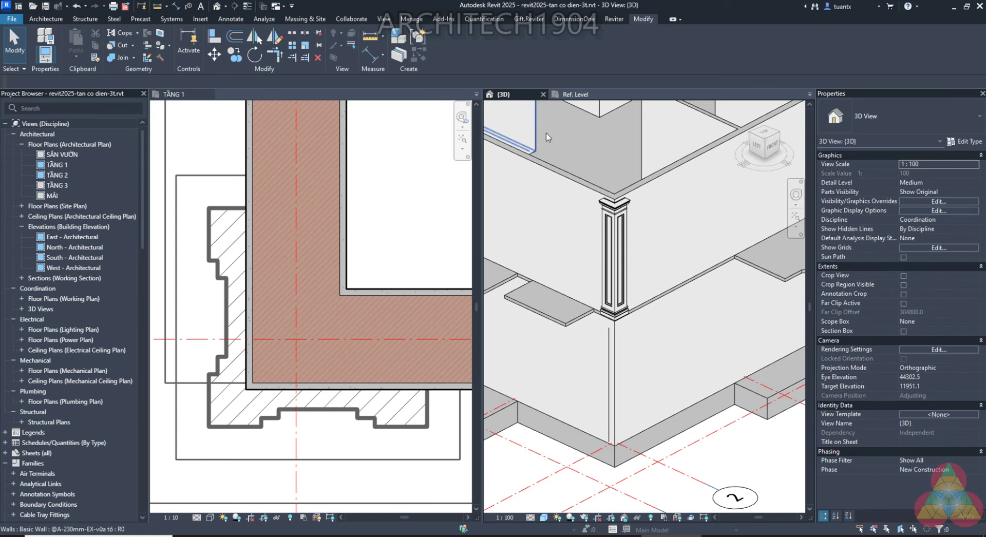
click(624, 237)
click(234, 475)
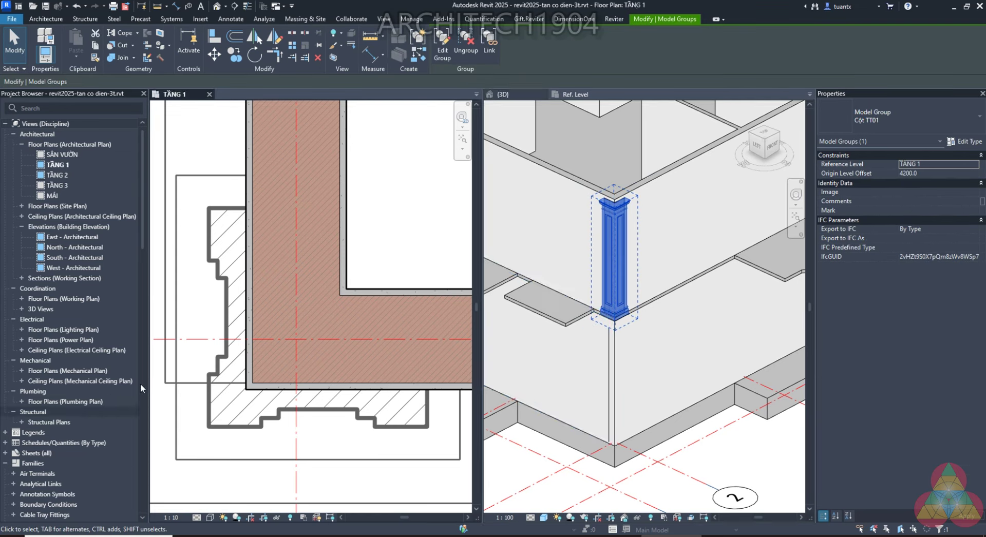
scroll(314, 464, down, 1)
scroll(274, 442, down, 2)
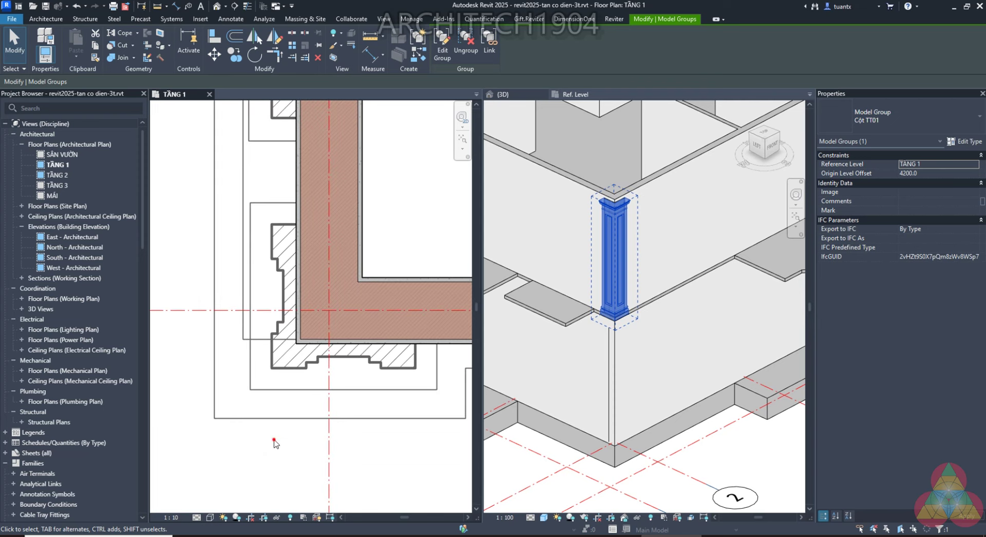
click(275, 443)
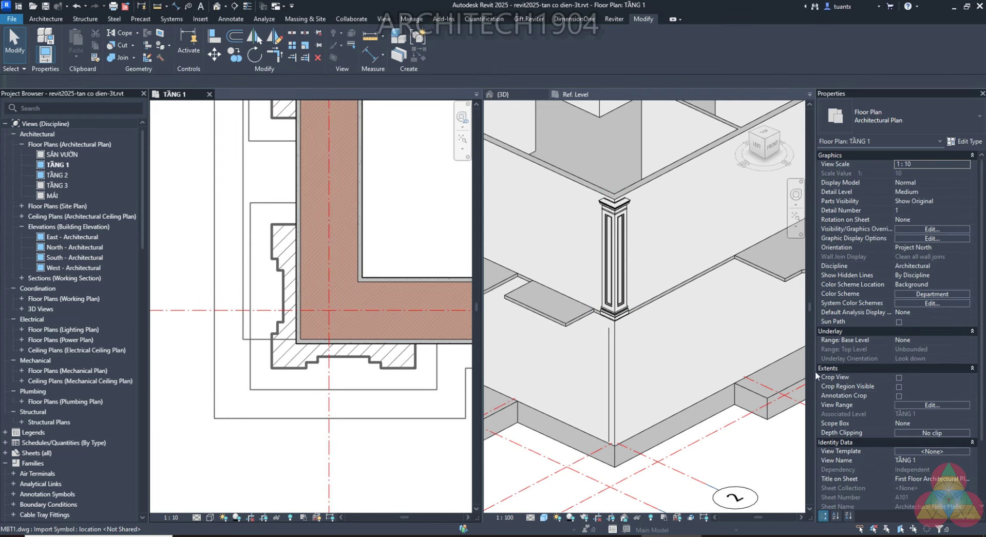
click(282, 394)
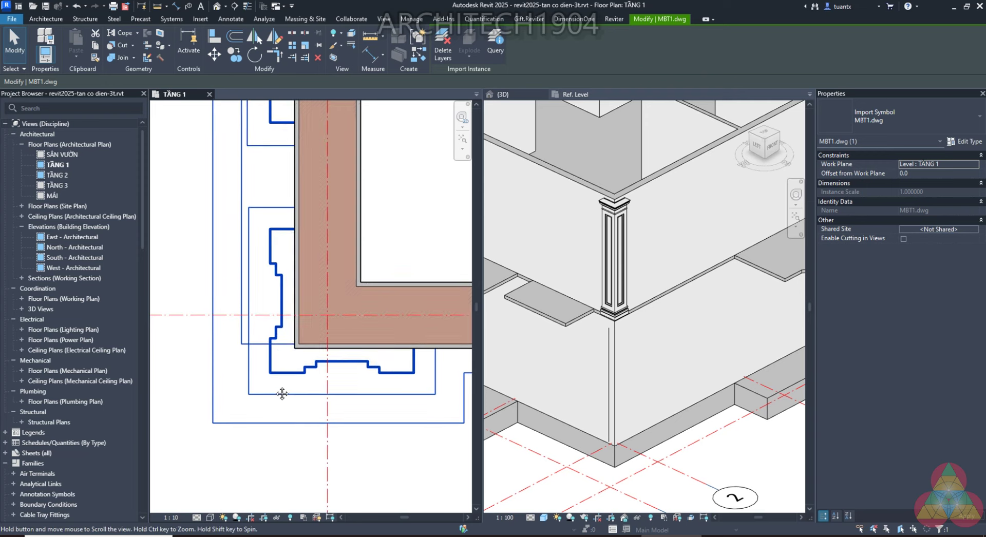
scroll(282, 394, down, 2)
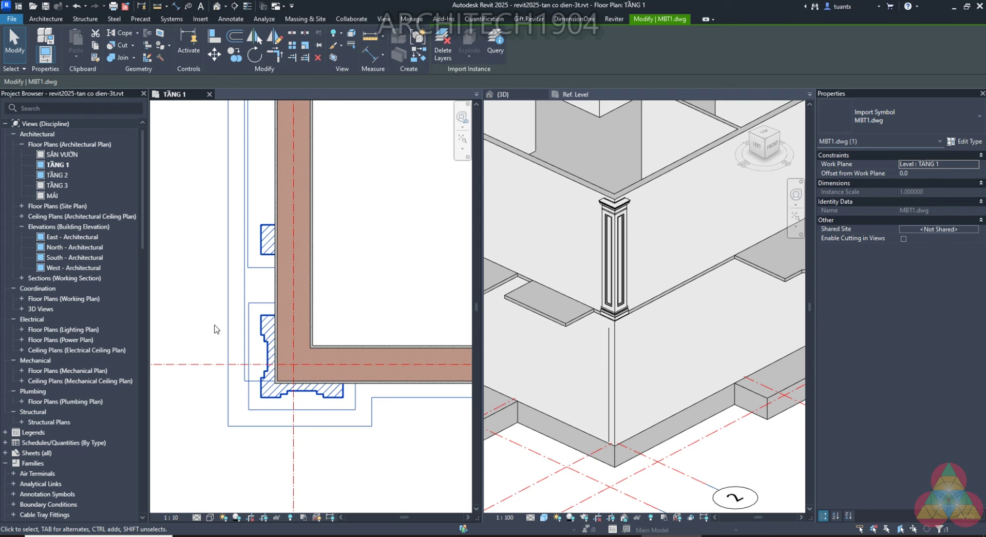
Start a Model In-Place component, choosing Walls as its category
click(53, 20)
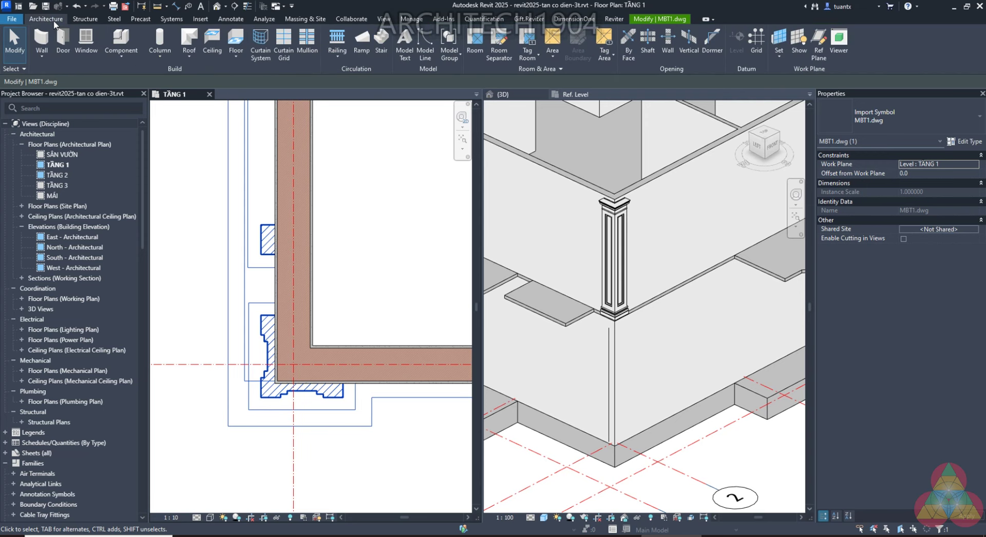
click(122, 55)
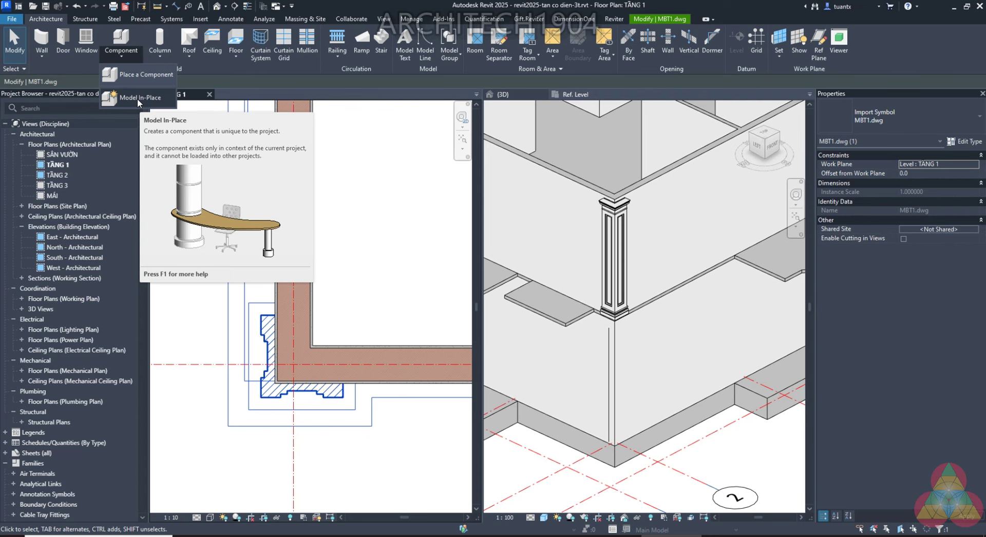
click(137, 98)
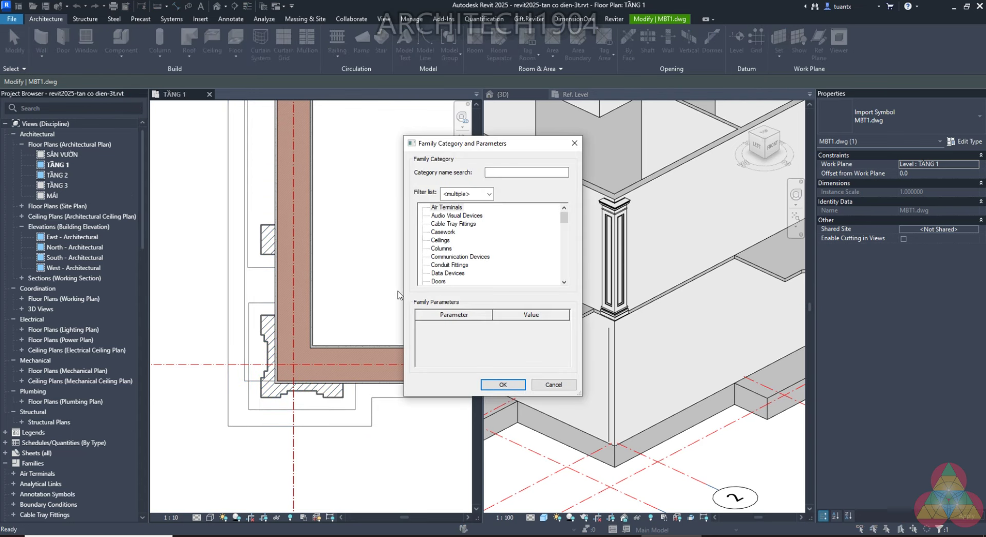
scroll(449, 245, down, 1)
scroll(448, 243, down, 2)
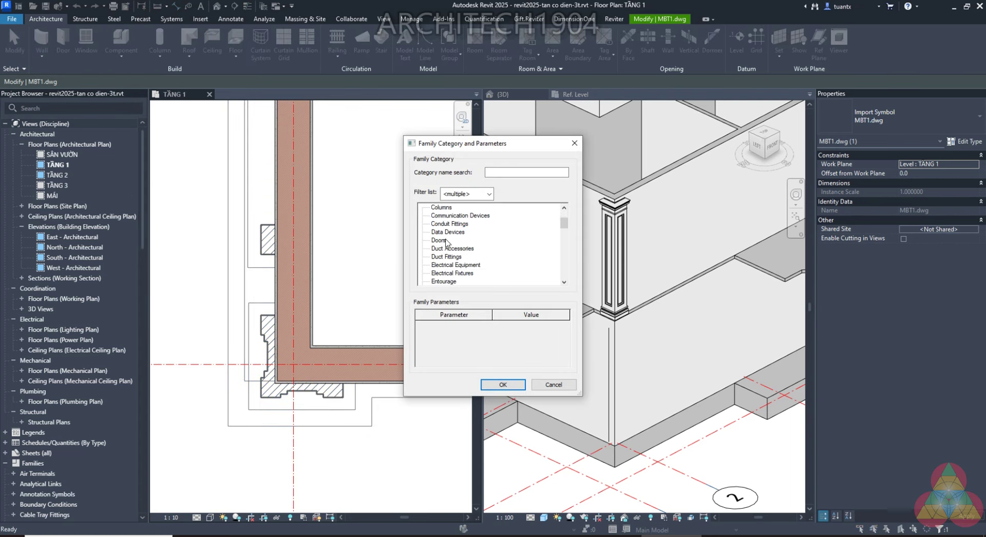
scroll(446, 251, down, 2)
scroll(446, 252, down, 1)
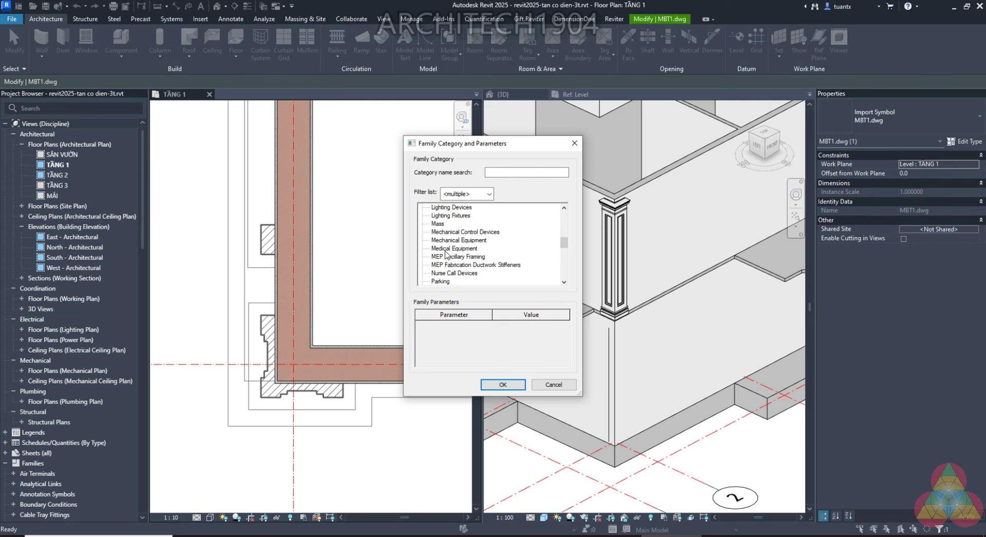
scroll(445, 251, down, 2)
scroll(446, 251, down, 1)
scroll(445, 254, down, 1)
scroll(446, 262, down, 2)
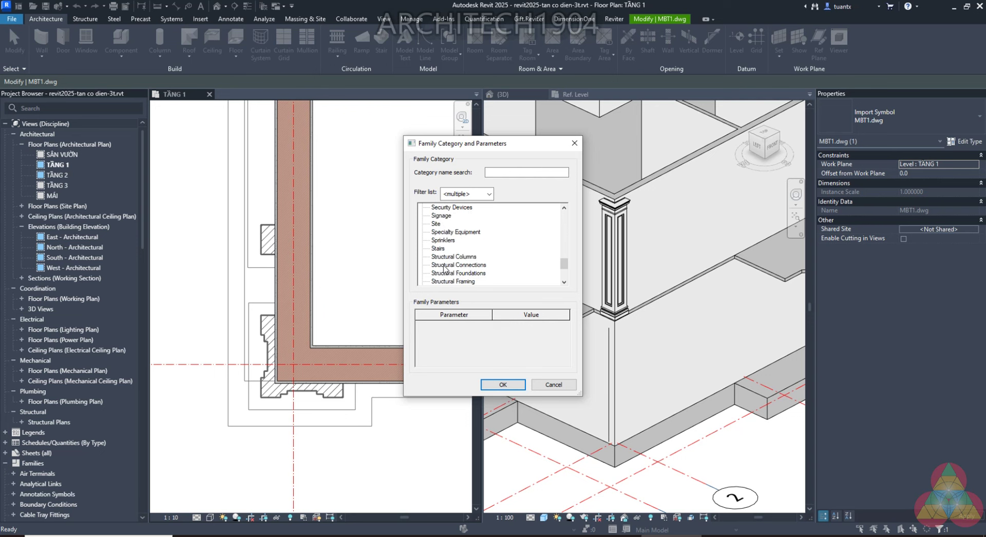
scroll(447, 272, down, 1)
scroll(447, 273, down, 1)
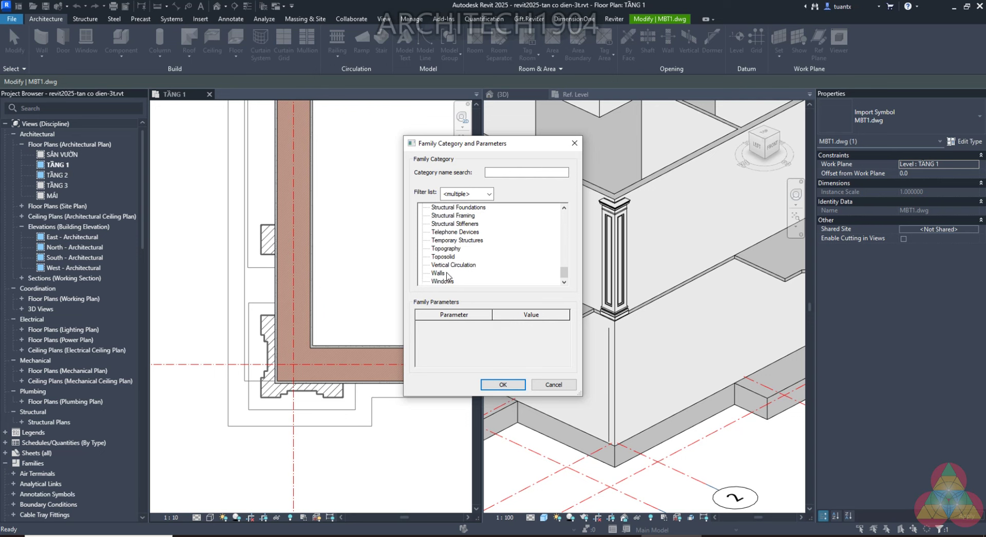
click(506, 384)
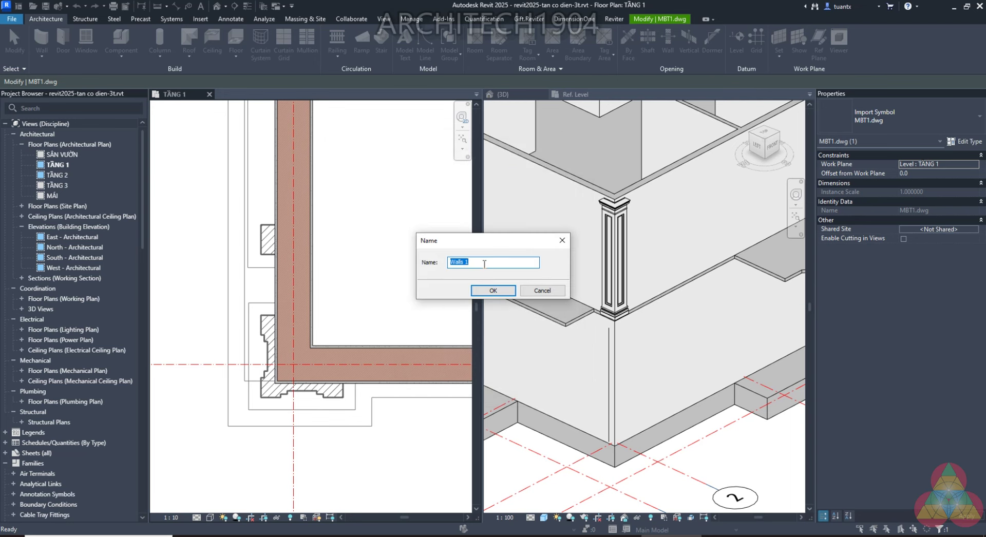
Name the in-place Walls model 'COotT TT' and start a solid Sweep
text(CO)
text(ot)
text(T TT02)
click(482, 293)
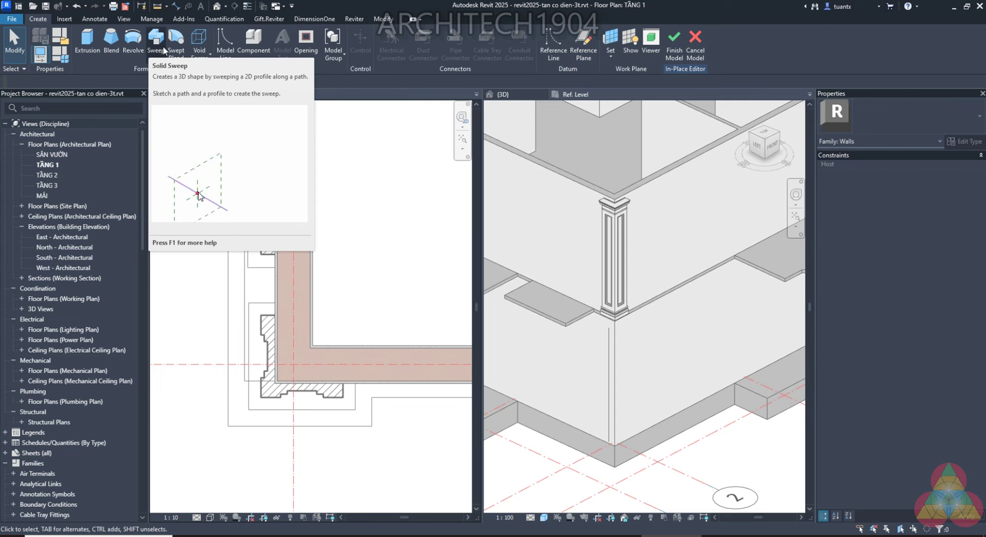
click(163, 50)
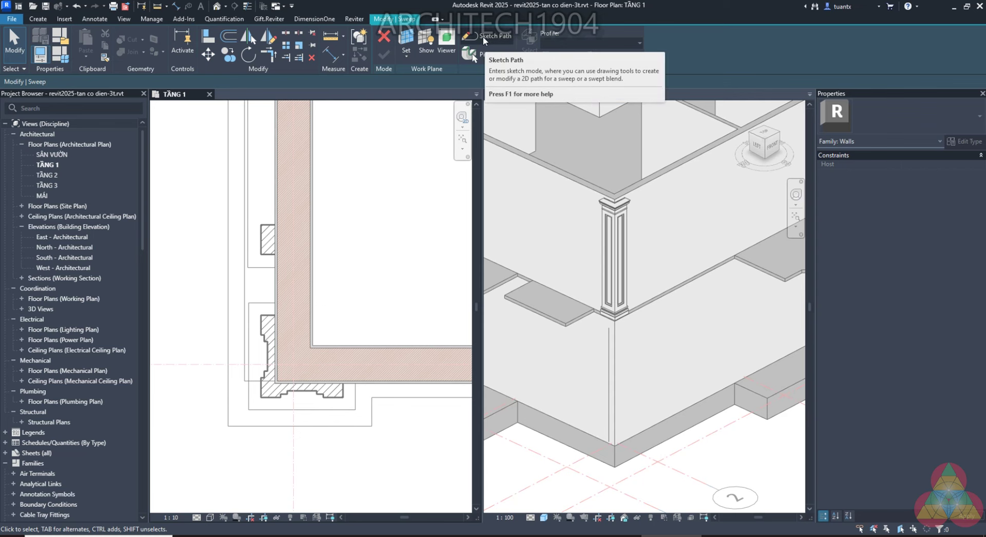
Sketch the sweep path as two lines along the outer wall corner, starting with 400
click(483, 35)
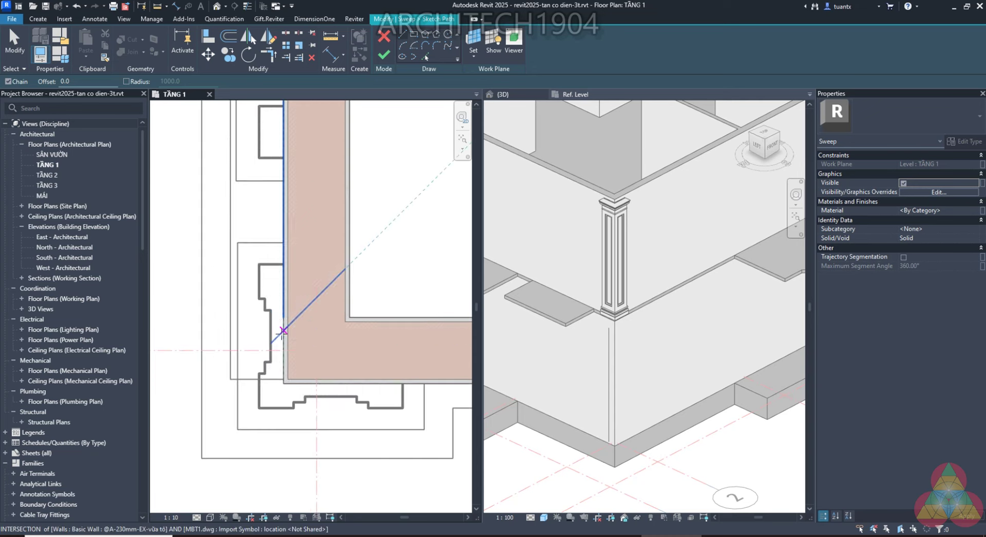
scroll(260, 352, up, 2)
middle_drag(260, 352, 221, 363)
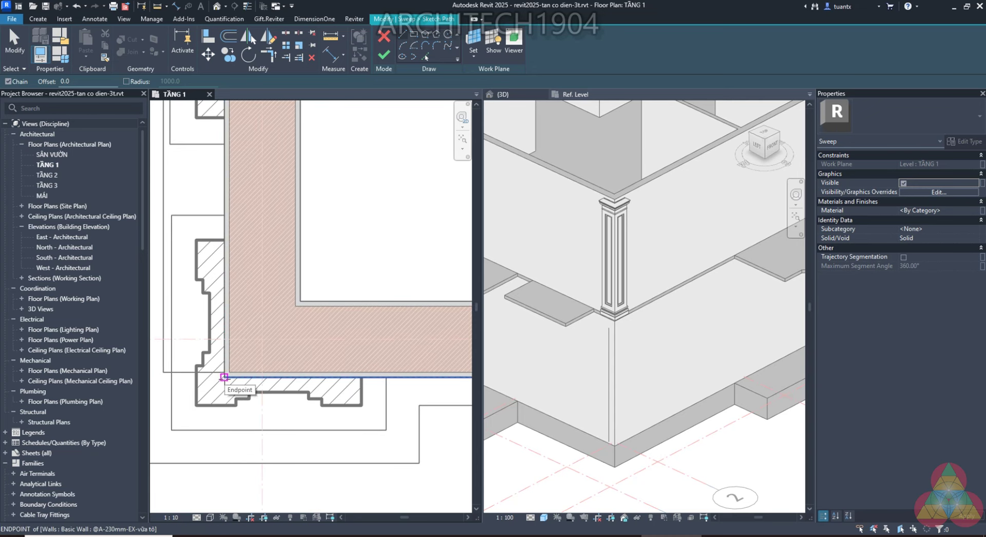
click(224, 377)
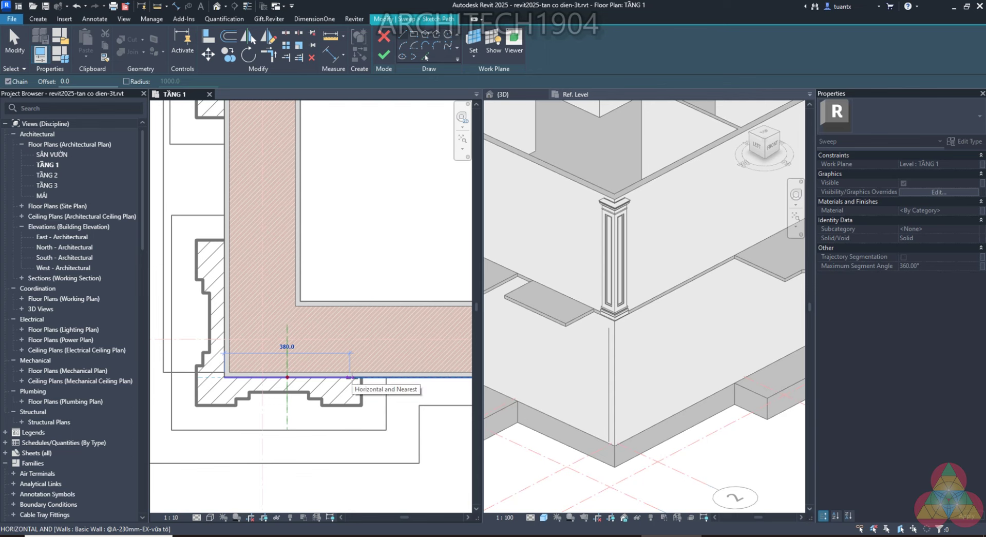
text(400)
key(Return)
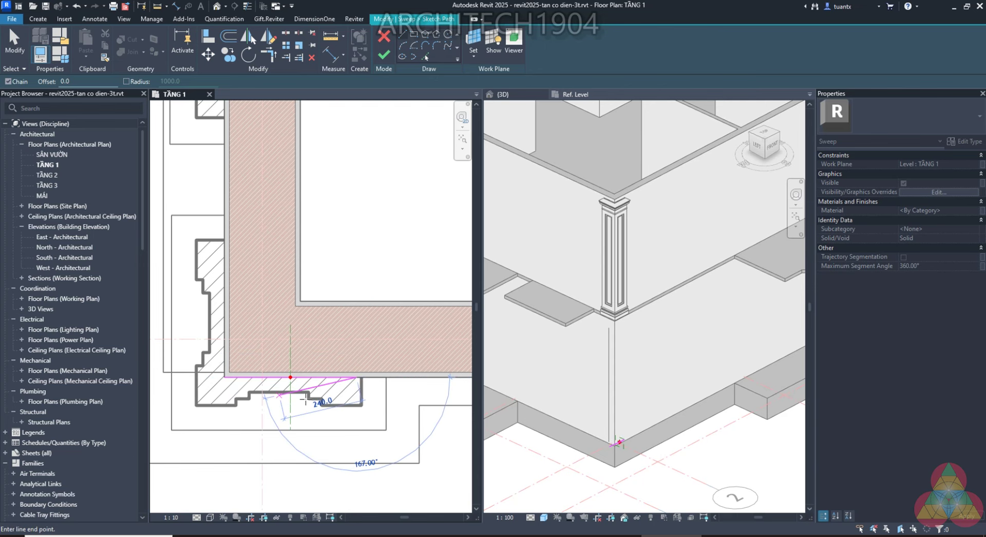
click(222, 377)
text(500)
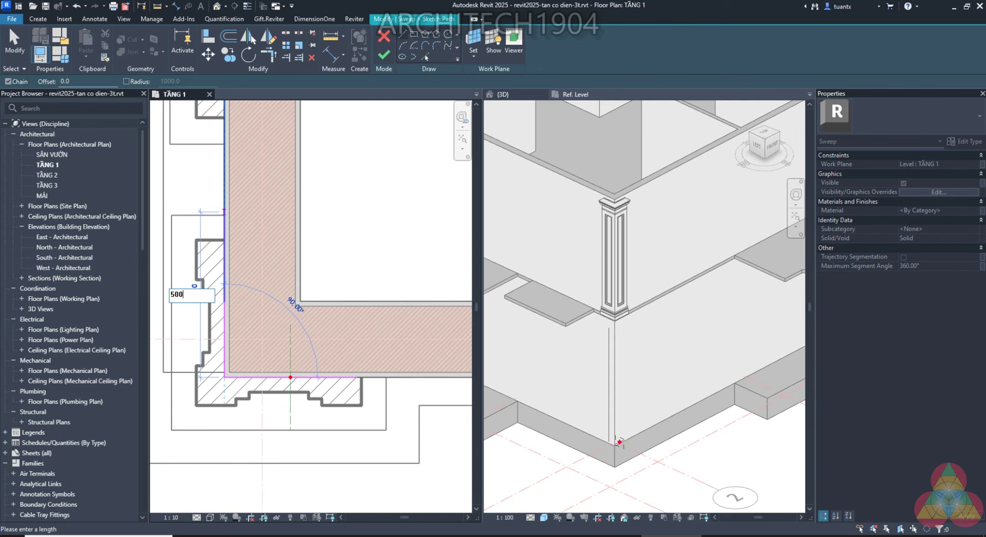
click(224, 213)
key(Escape)
key(Escape)
Set the bottom path line's length to 500 and finish the path
click(333, 378)
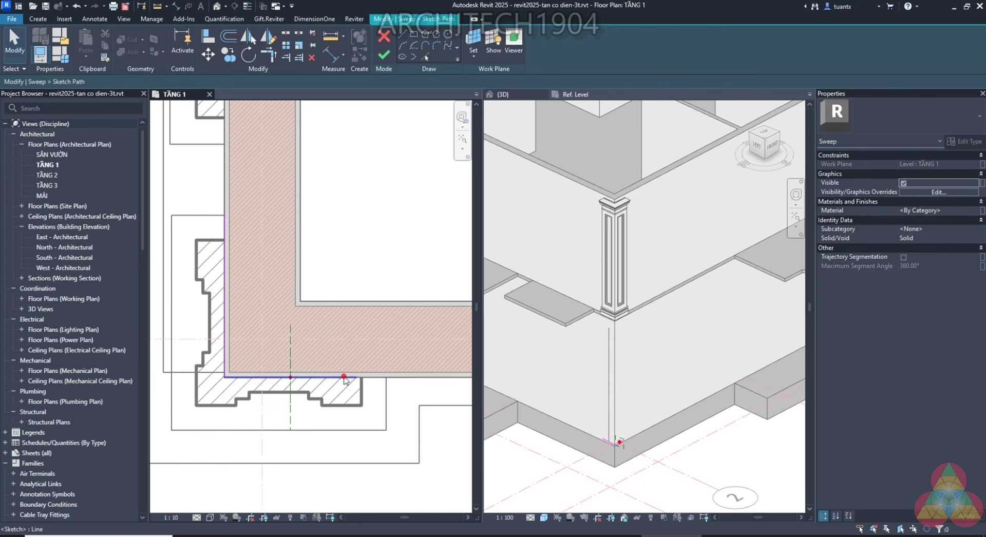
click(290, 347)
text(500)
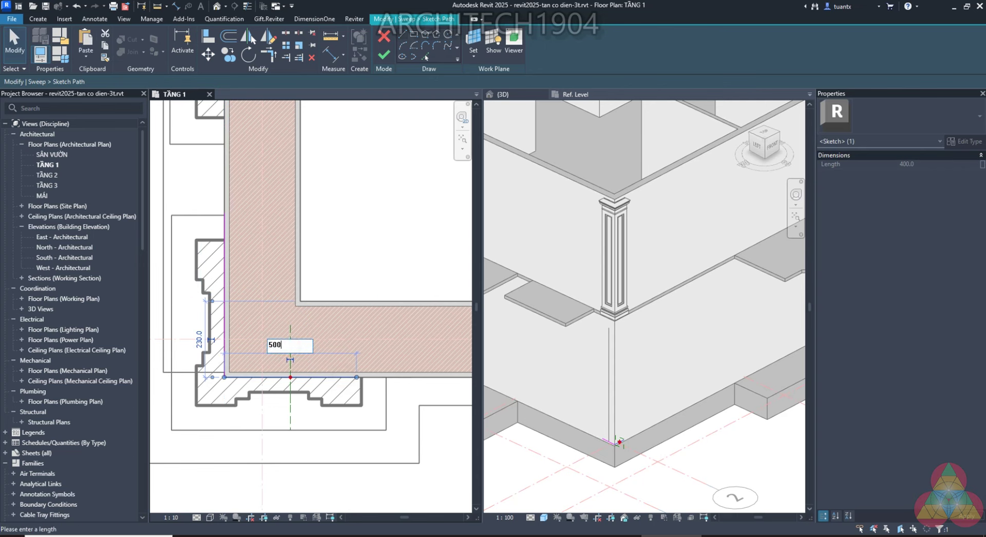
key(Return)
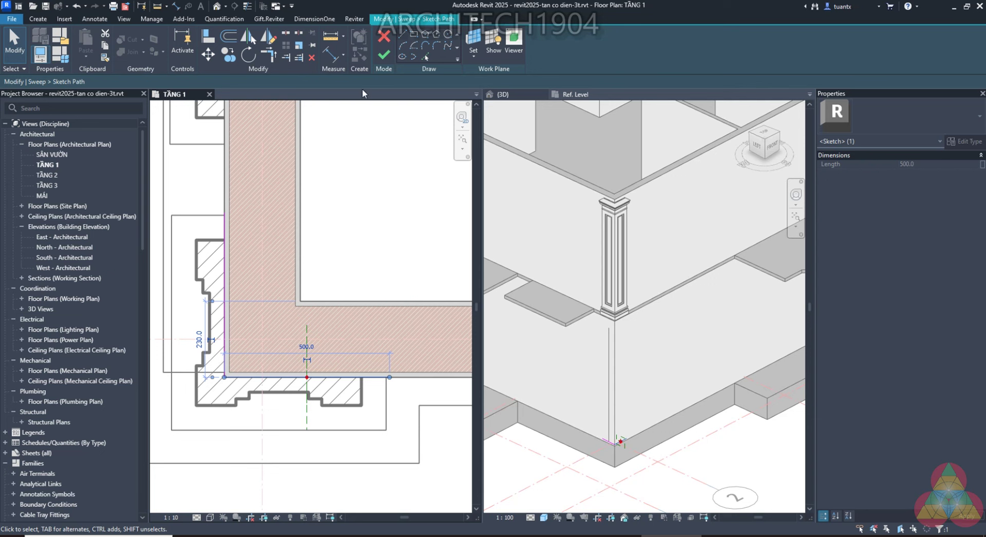
click(383, 55)
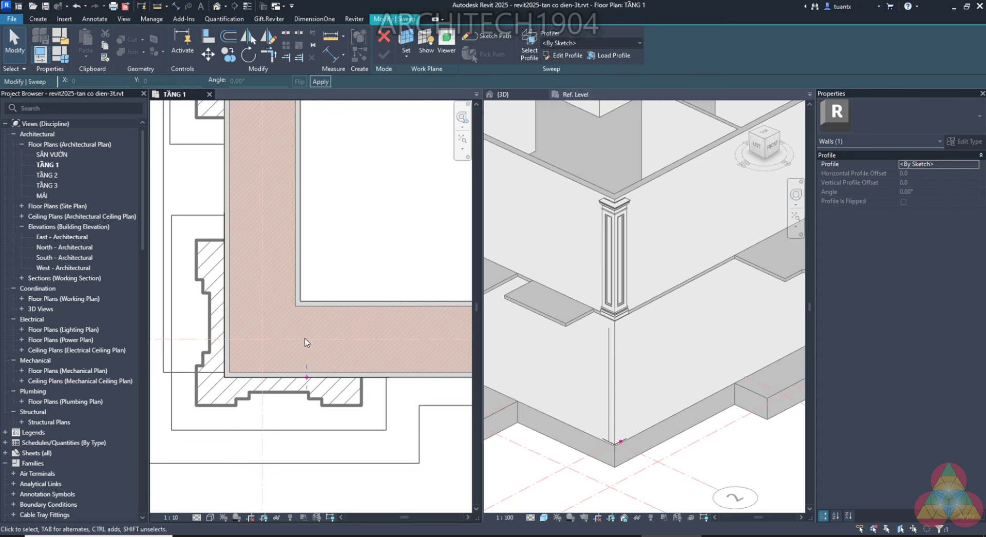
Switch to the @A-Cột TT 01.rfa Ref. Level view and inspect the profile's curved lower end
click(570, 95)
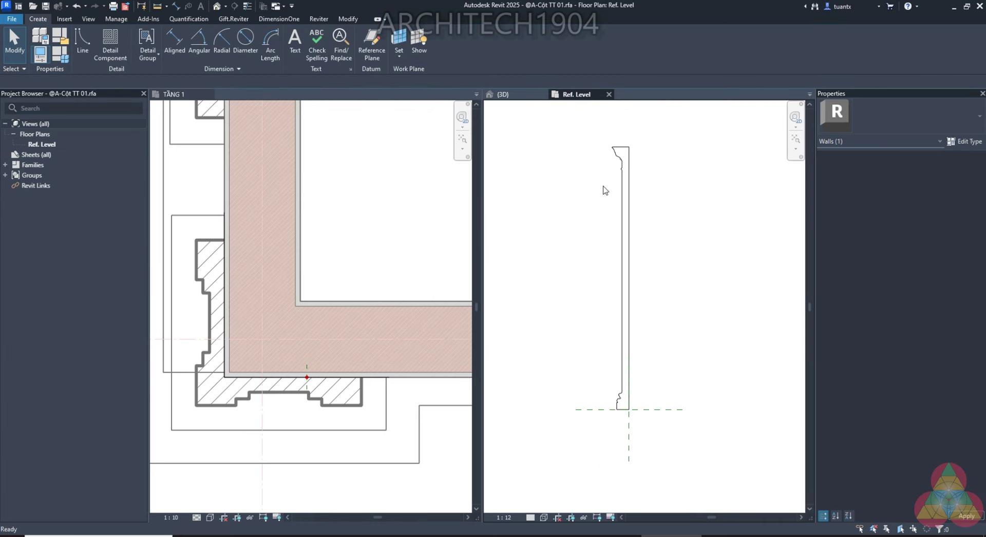
scroll(634, 269, up, 2)
mouse_move(660, 275)
middle_down()
mouse_move(667, 267)
mouse_move(661, 287)
middle_up()
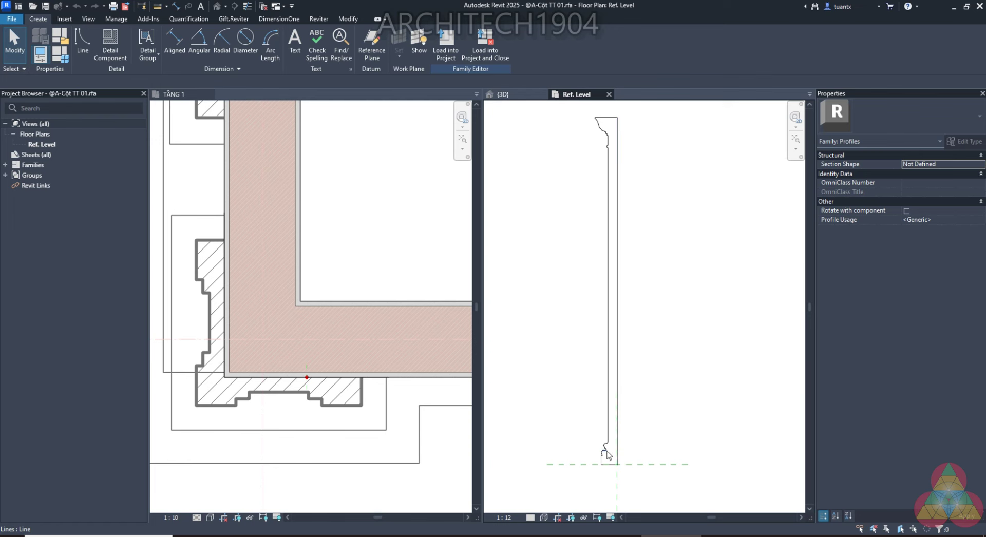
scroll(607, 444, up, 2)
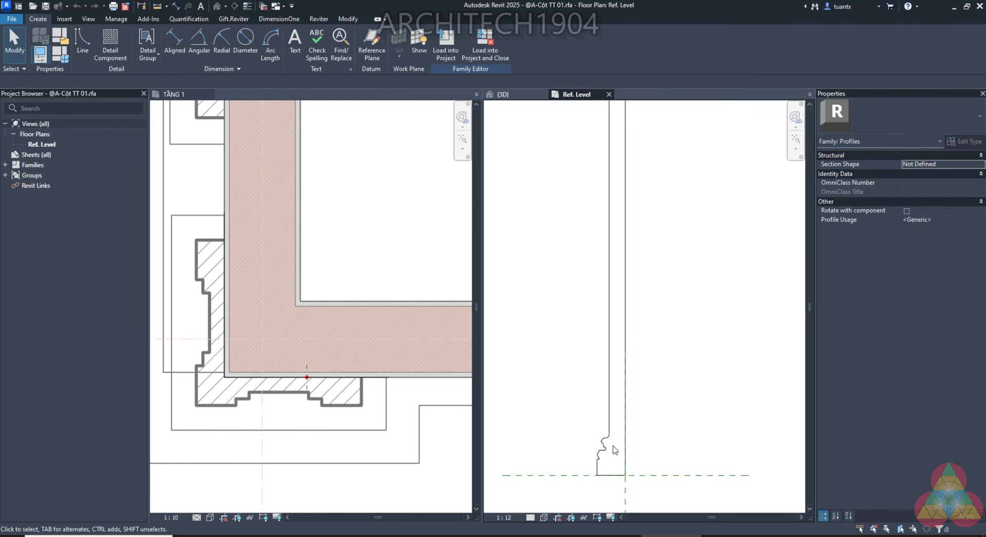
scroll(616, 471, up, 2)
scroll(594, 442, up, 4)
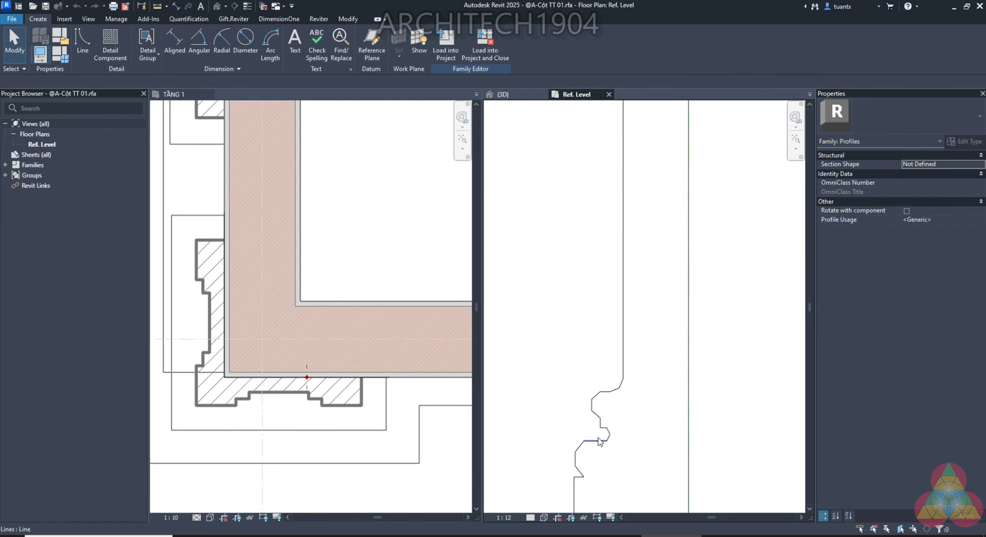
scroll(596, 436, up, 1)
scroll(606, 383, down, 1)
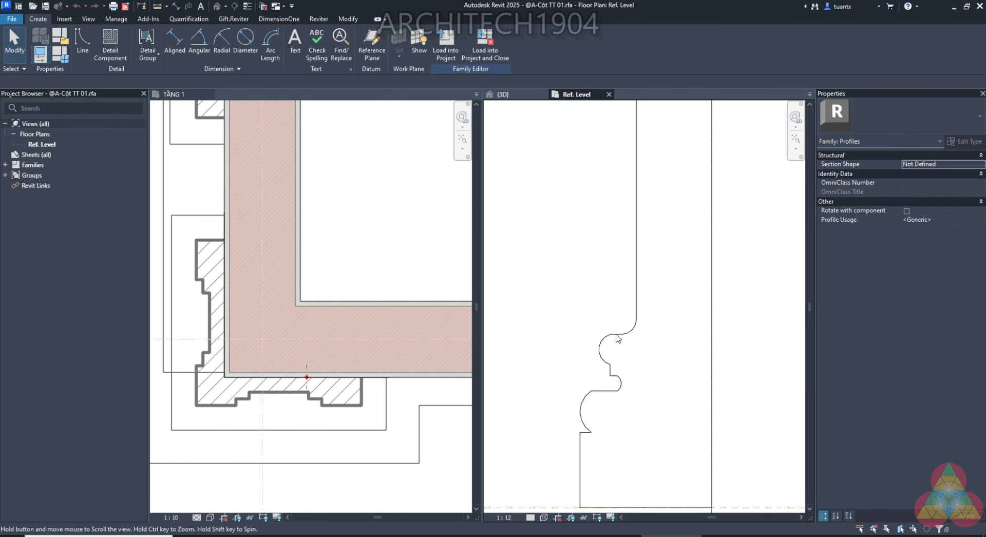
scroll(595, 406, down, 1)
scroll(584, 411, up, 1)
scroll(587, 384, up, 2)
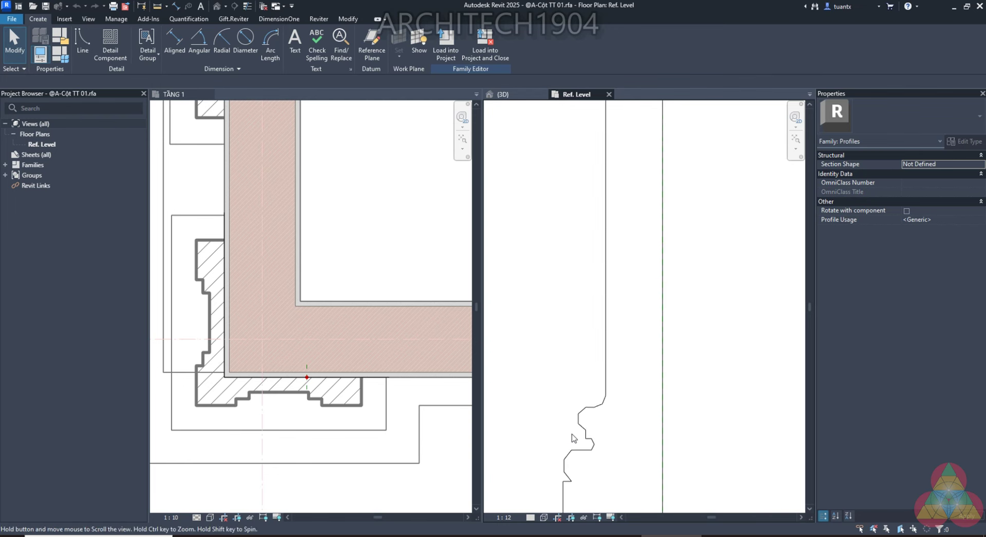
scroll(585, 370, up, 2)
scroll(583, 346, up, 2)
scroll(569, 259, up, 2)
scroll(570, 392, down, 1)
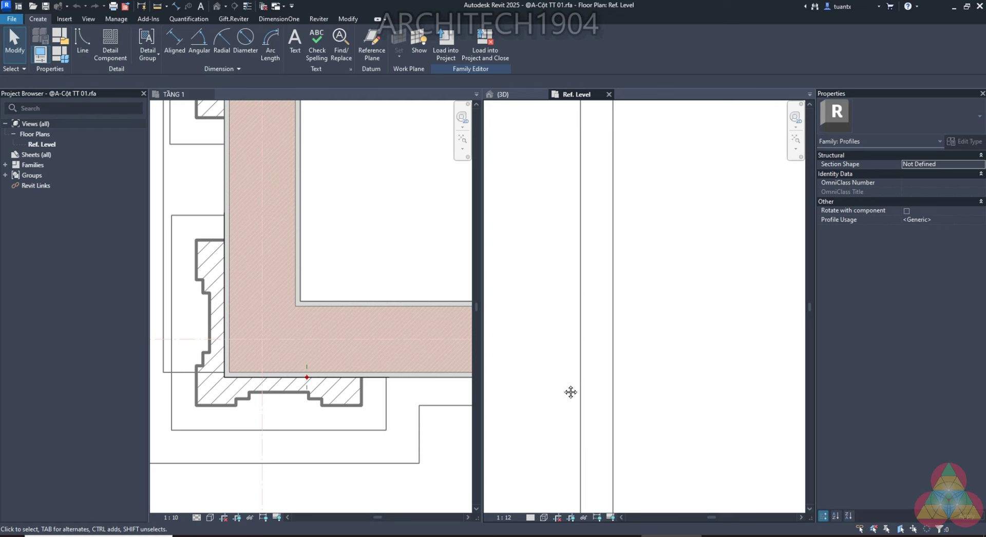
scroll(572, 363, down, 1)
scroll(574, 255, down, 3)
scroll(545, 226, down, 1)
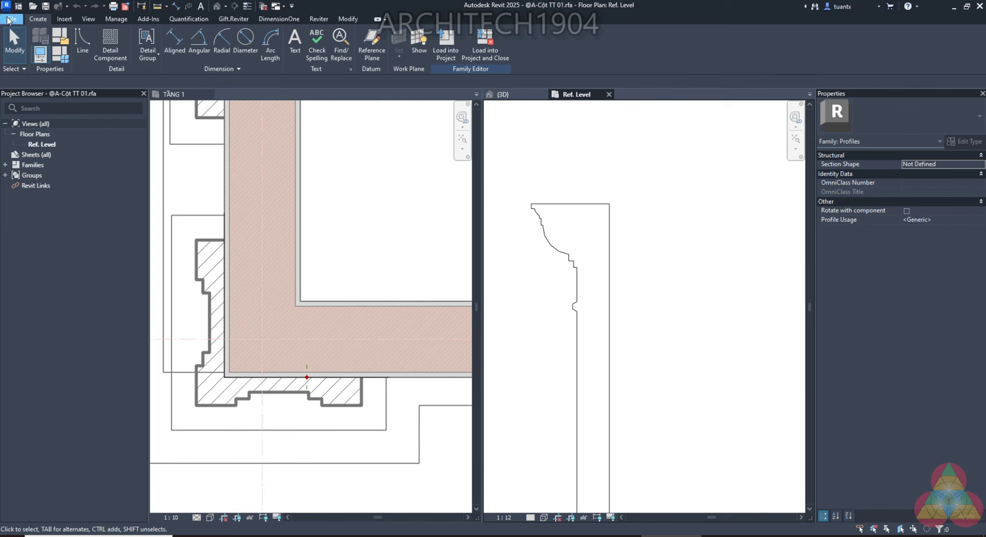
Create a new family from the English Metric Profile.rft template
click(8, 20)
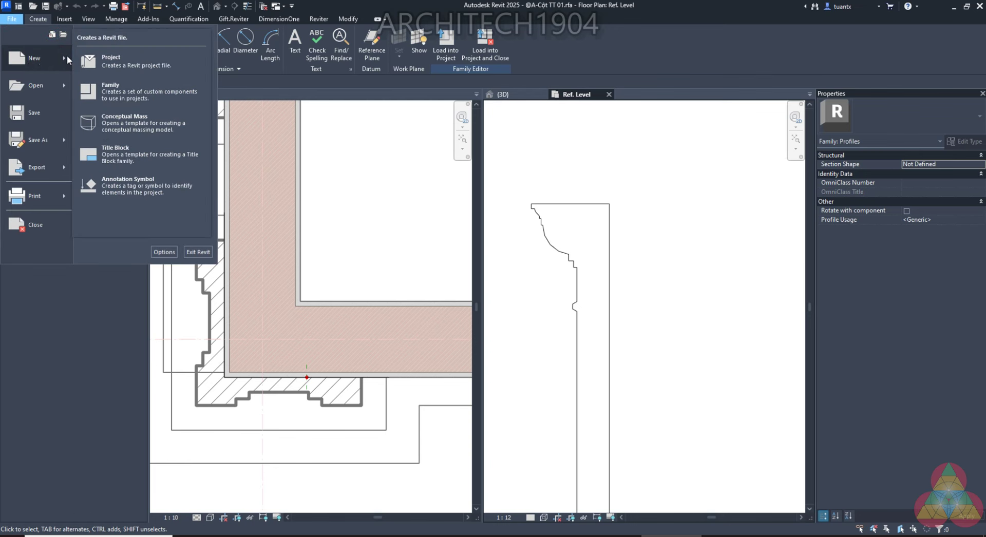
mouse_move(35, 57)
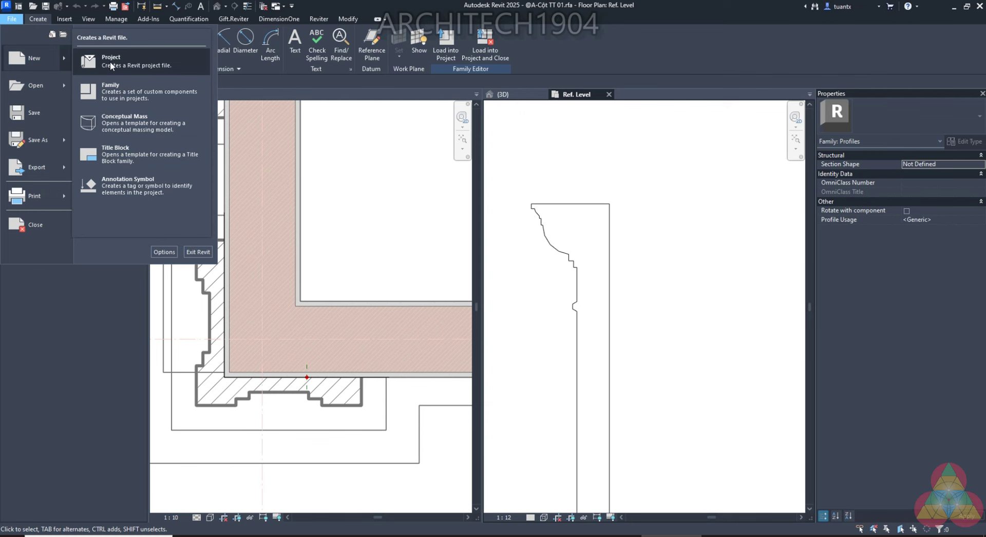
click(130, 94)
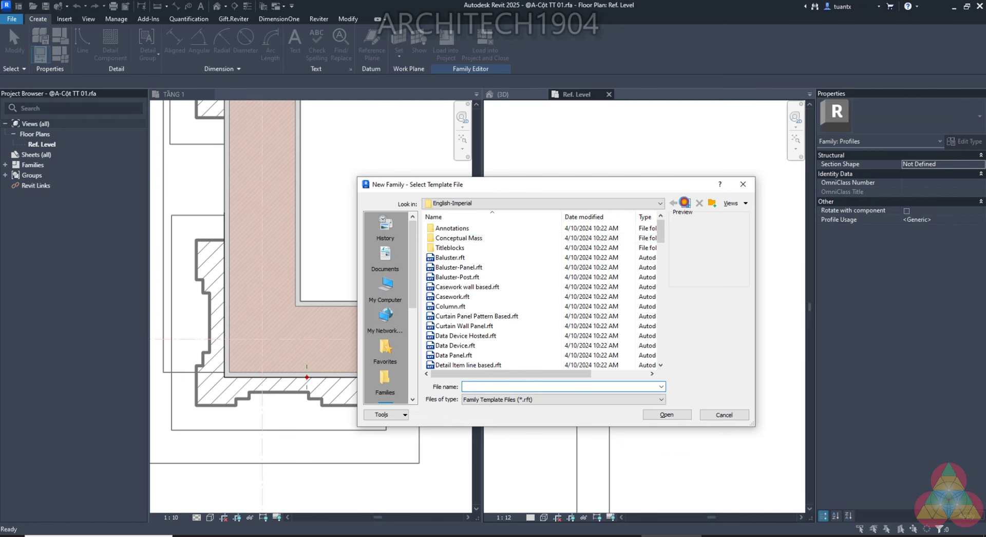
click(686, 203)
double_click(445, 228)
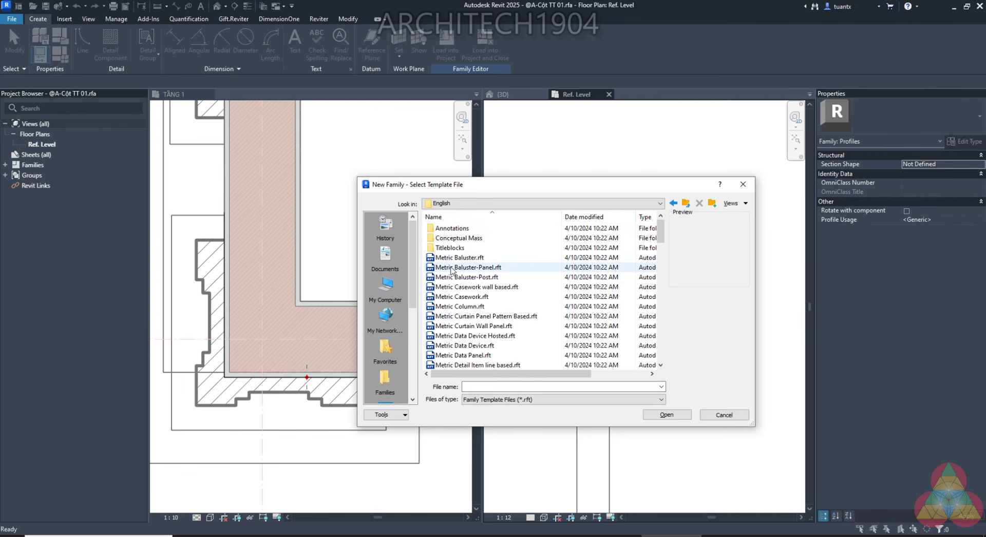
scroll(450, 264, down, 5)
scroll(453, 277, down, 5)
scroll(453, 282, down, 5)
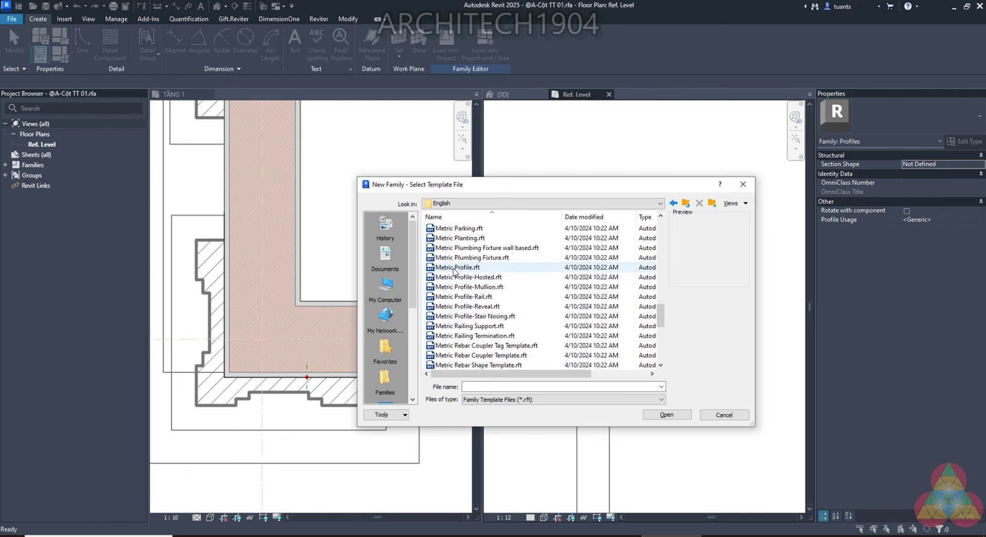
click(455, 267)
click(665, 414)
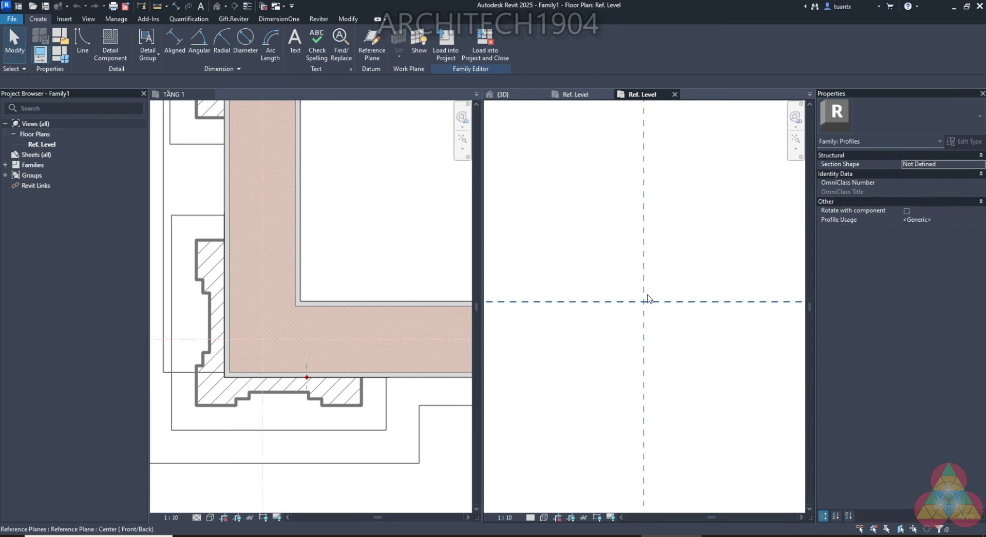
Sketch a trial closed profile outline in Family1, then close it without saving
click(82, 44)
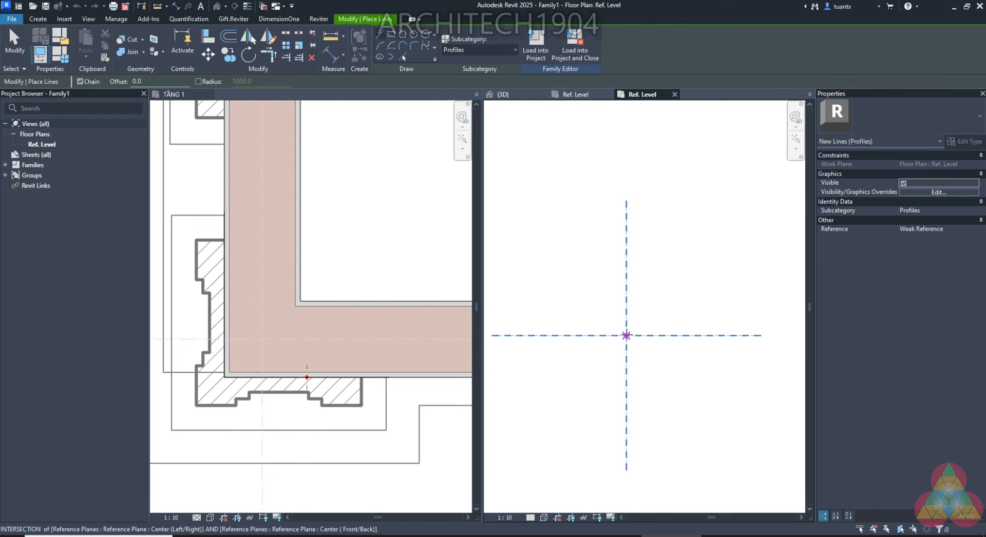
click(626, 335)
click(626, 174)
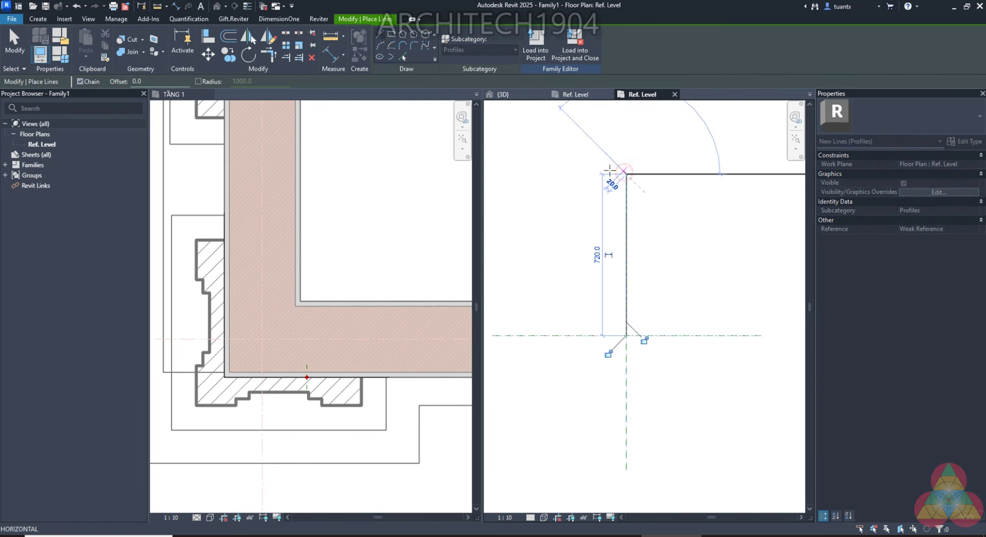
click(606, 182)
click(612, 203)
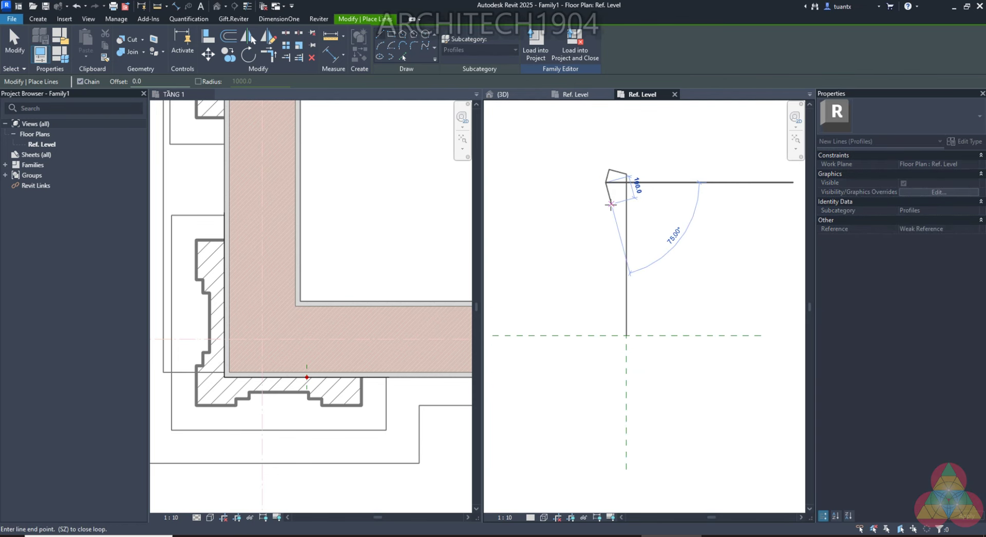
click(607, 226)
click(585, 235)
click(585, 280)
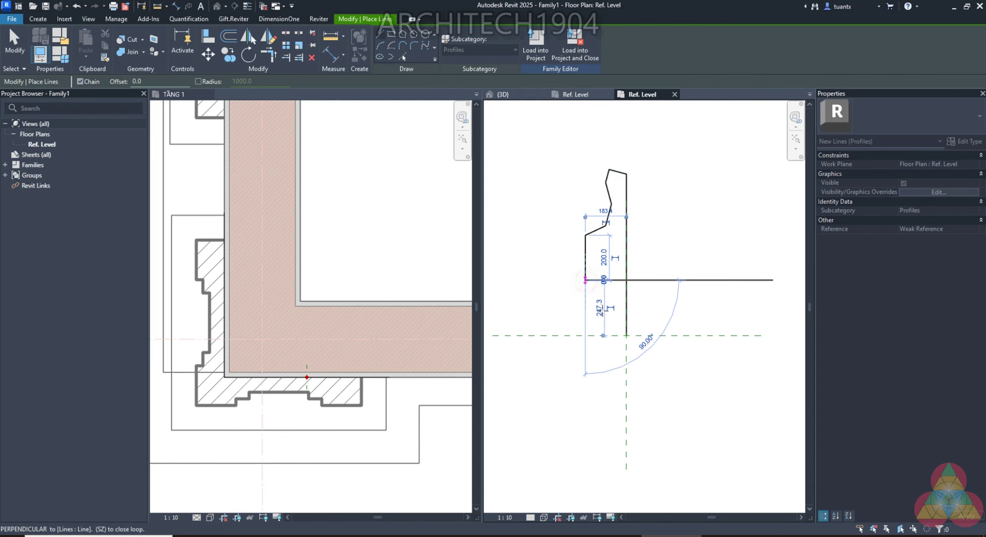
click(608, 313)
click(603, 335)
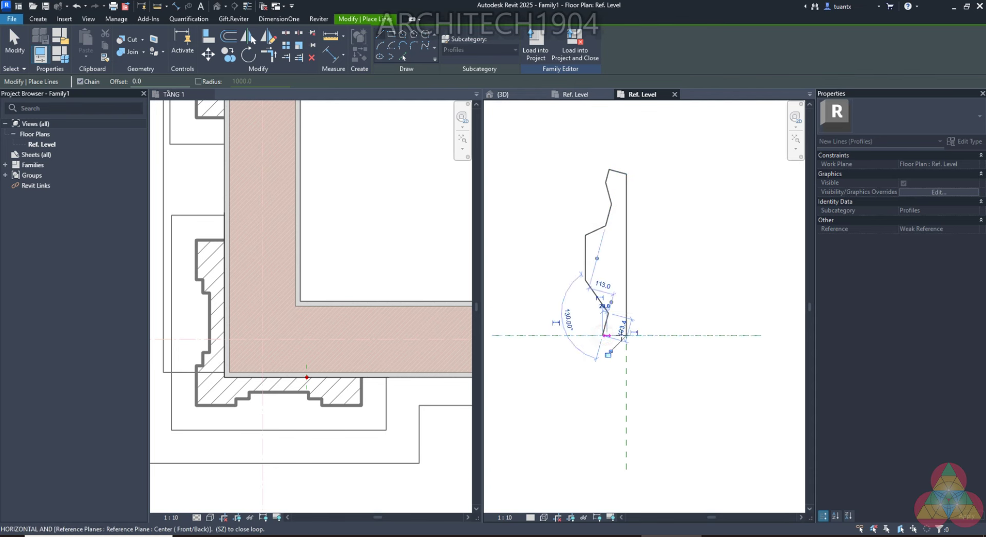
click(626, 336)
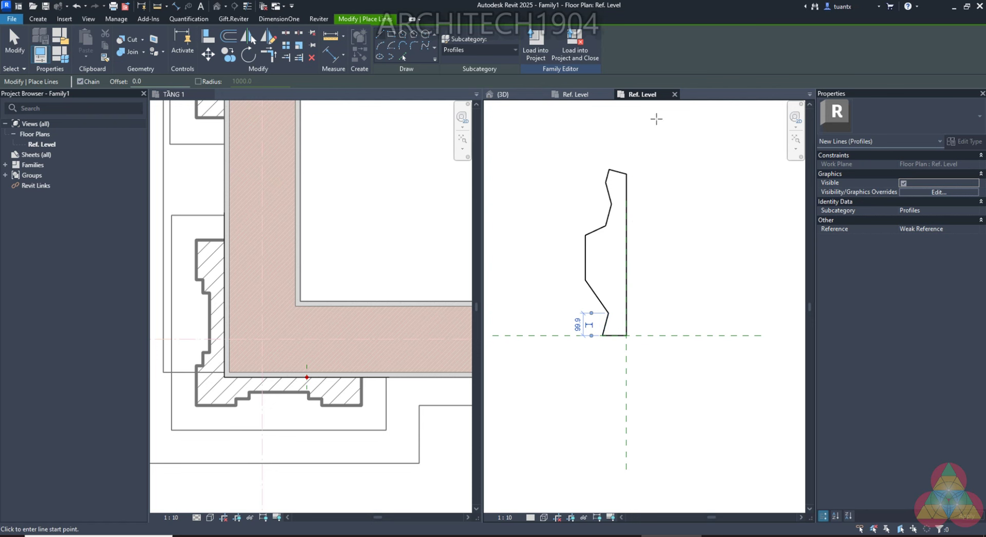
click(674, 95)
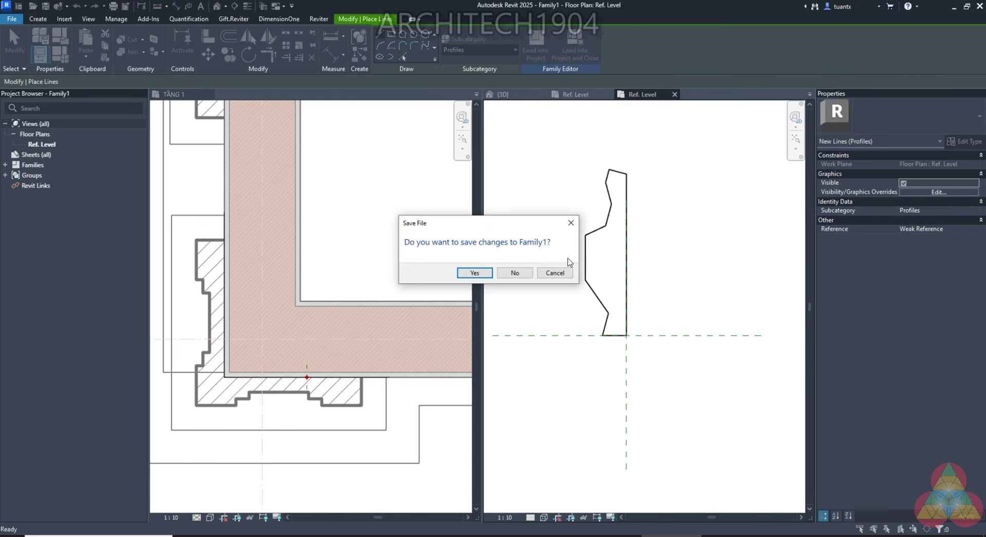
click(514, 274)
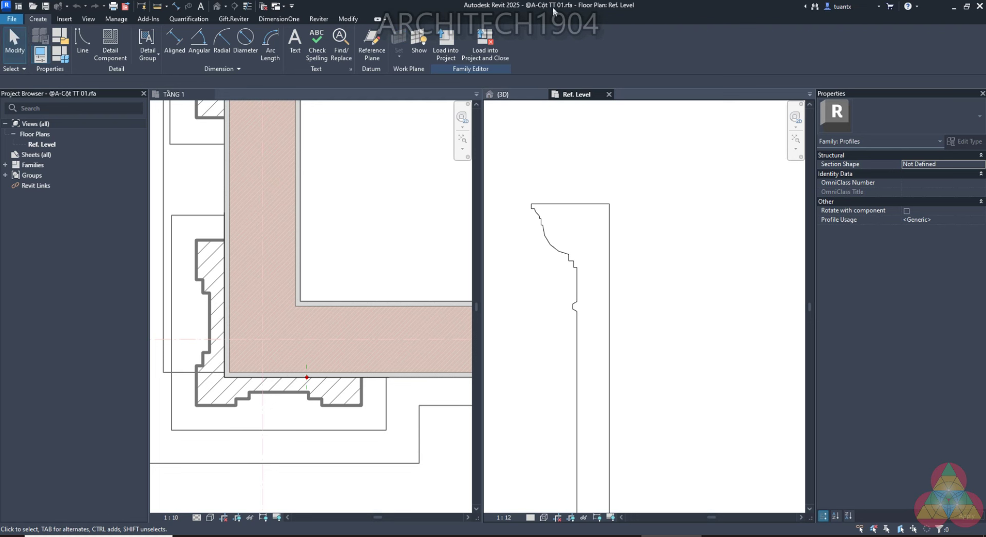
Assign the @A-Cột TT 01:01 profile to the sweep from the TĂNG 1 plan
click(501, 94)
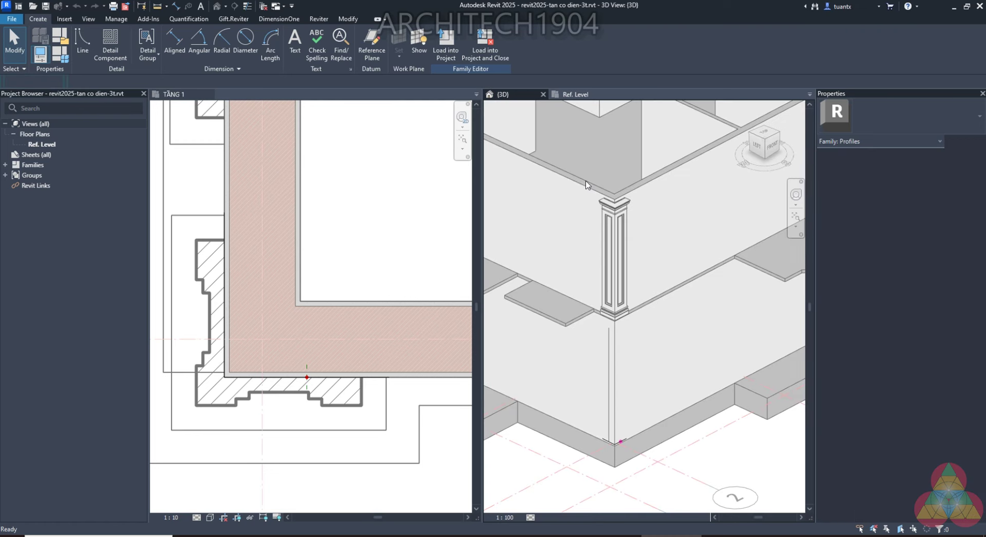
click(300, 412)
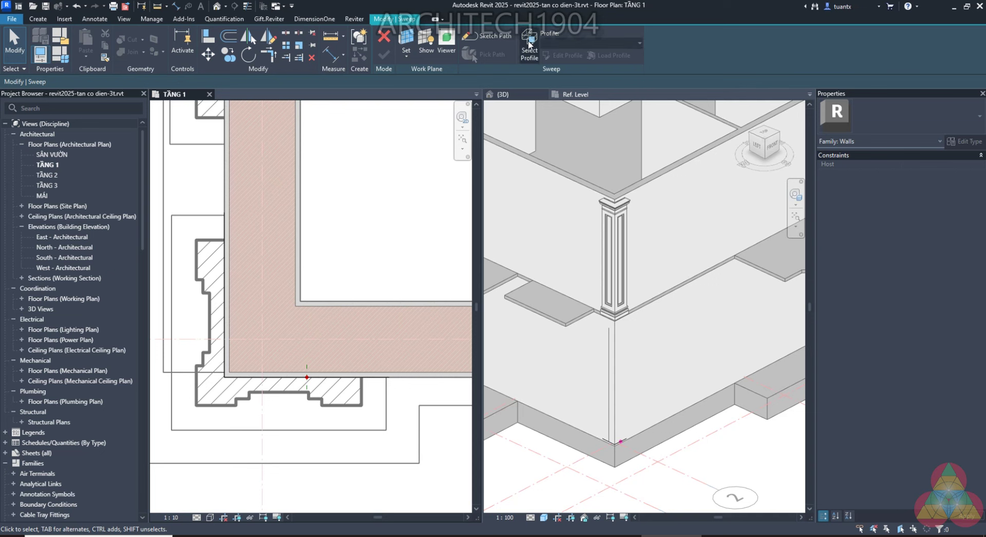
click(564, 44)
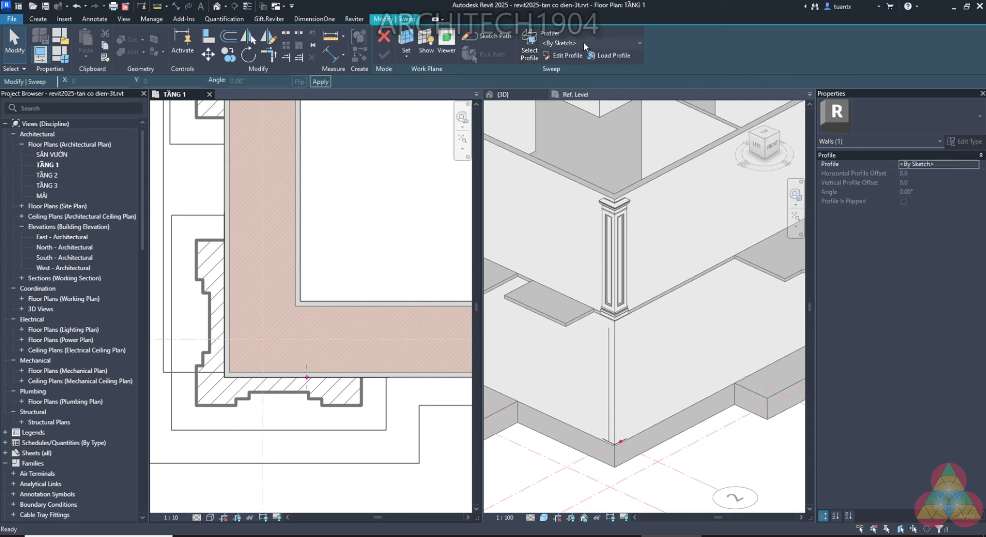
click(603, 43)
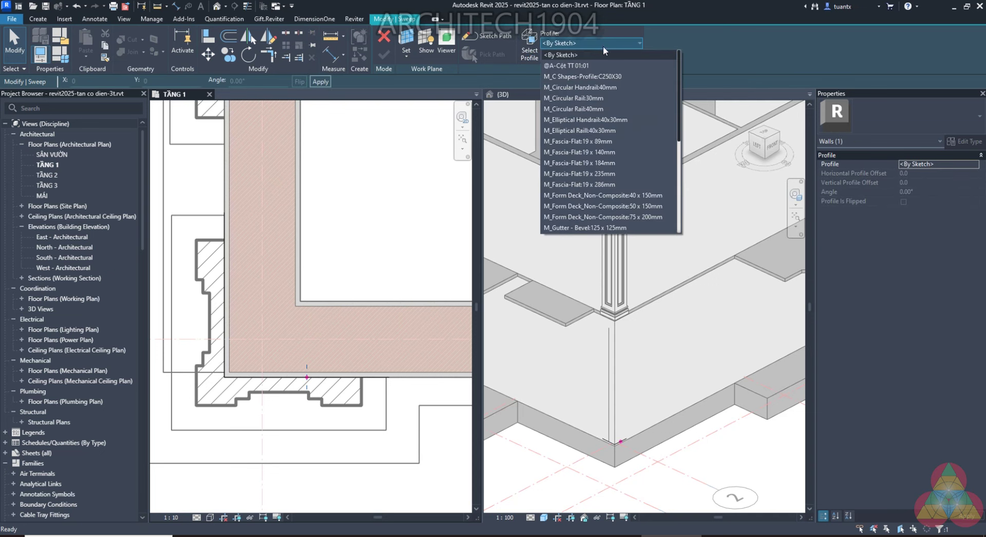
click(565, 65)
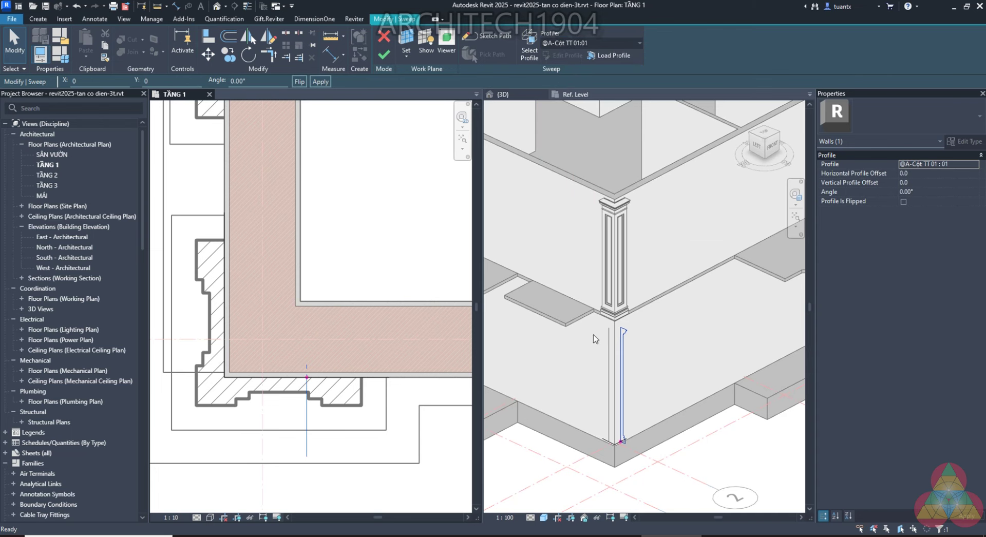
Flip the profile and flip it back in 3D, then finish the sweep
scroll(623, 441, up, 3)
scroll(623, 442, up, 2)
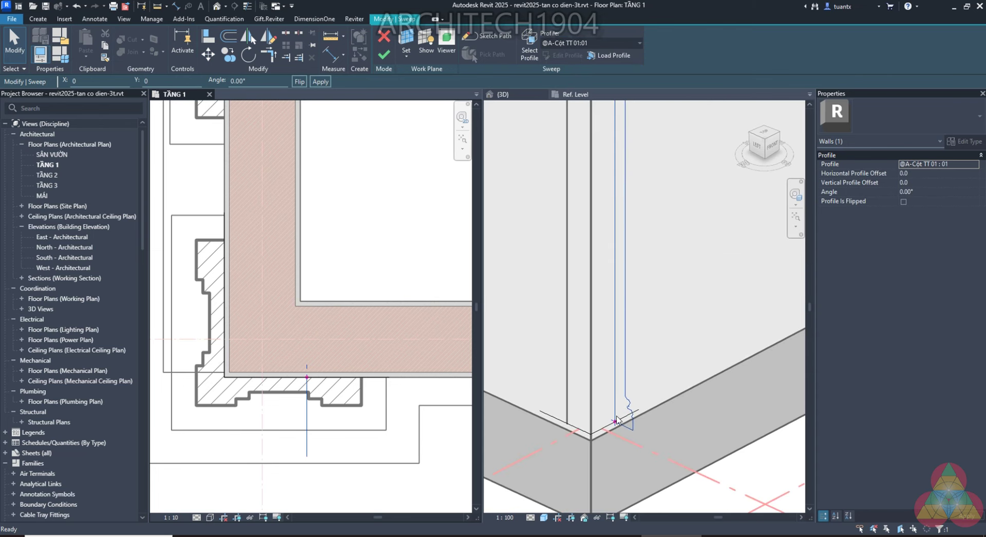
scroll(618, 422, up, 1)
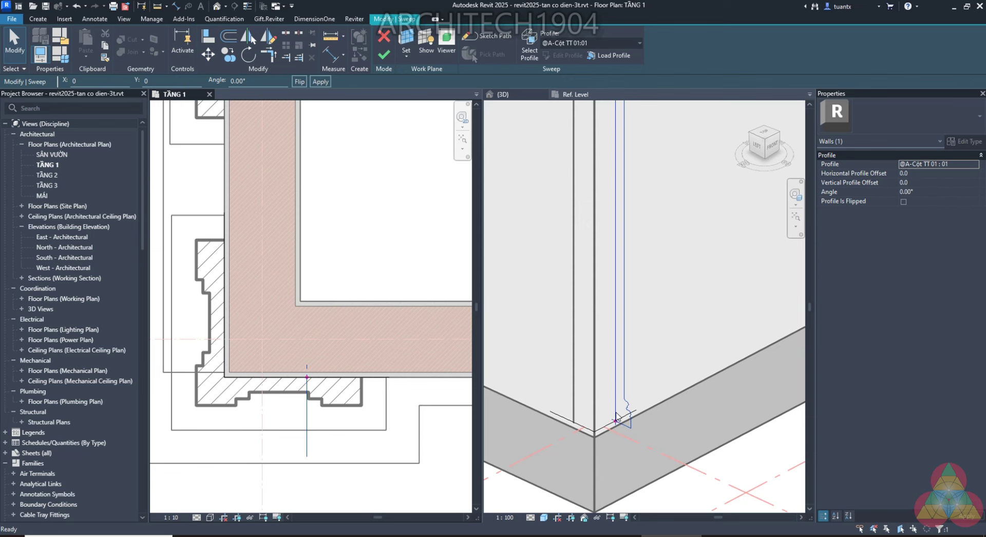
scroll(618, 417, down, 3)
click(624, 408)
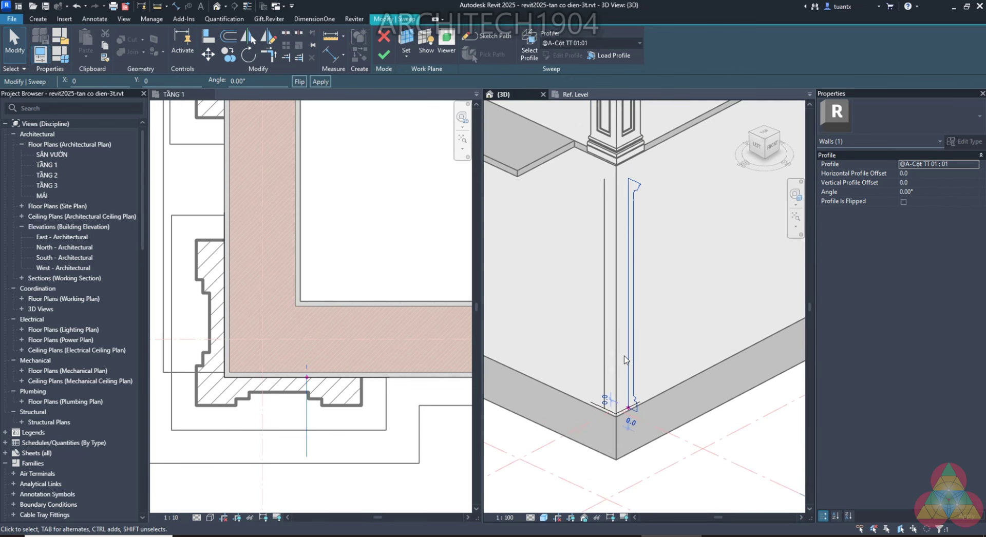
scroll(632, 395, up, 3)
middle_drag(633, 396, 601, 452)
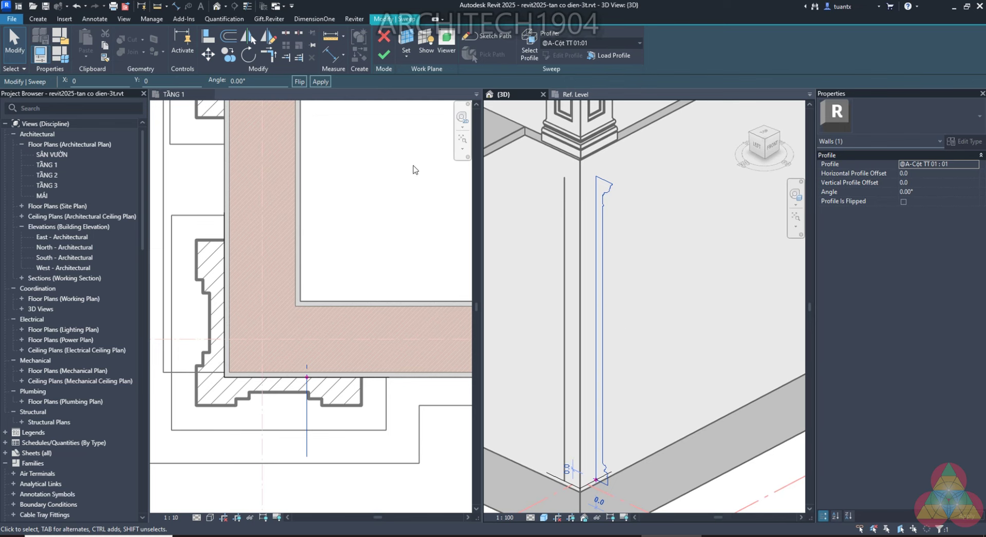
click(300, 82)
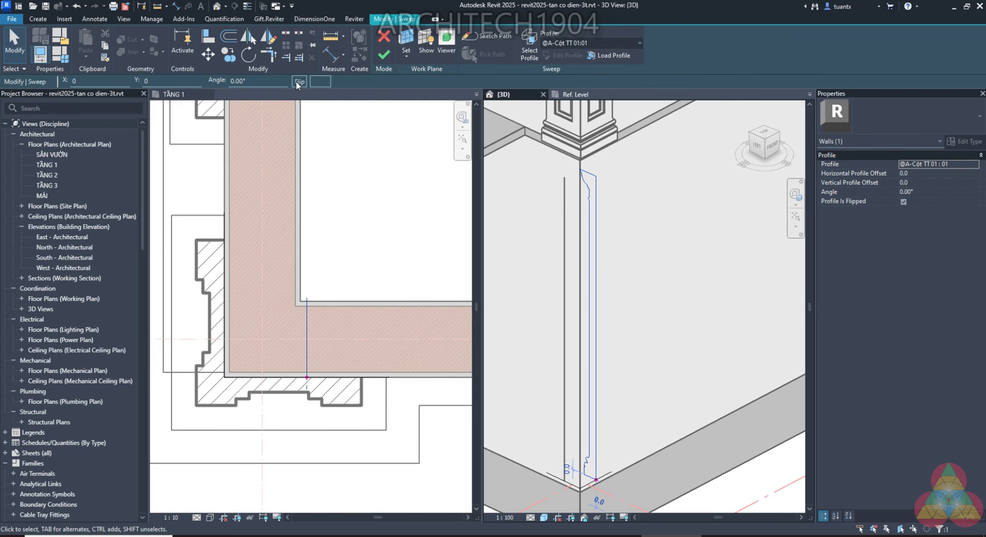
scroll(519, 335, down, 1)
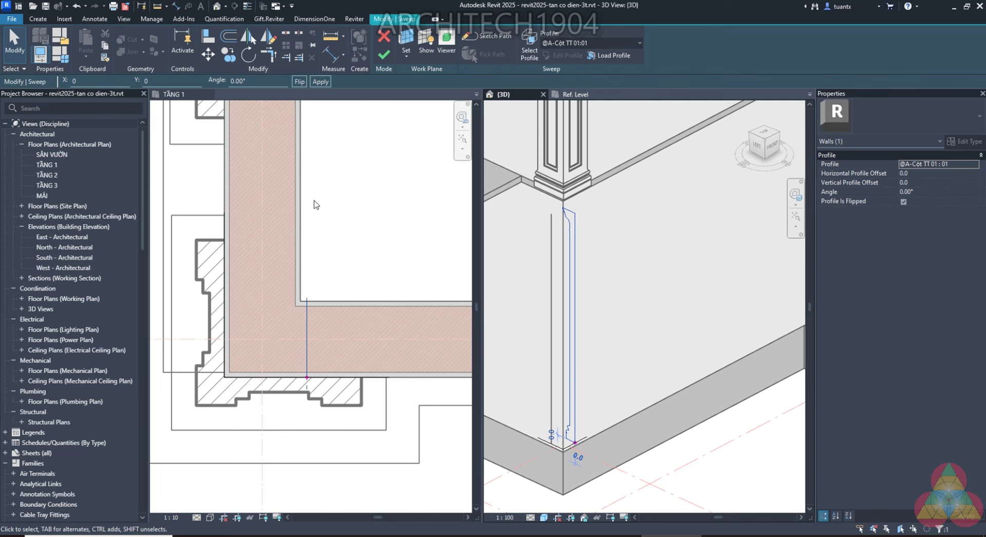
click(297, 83)
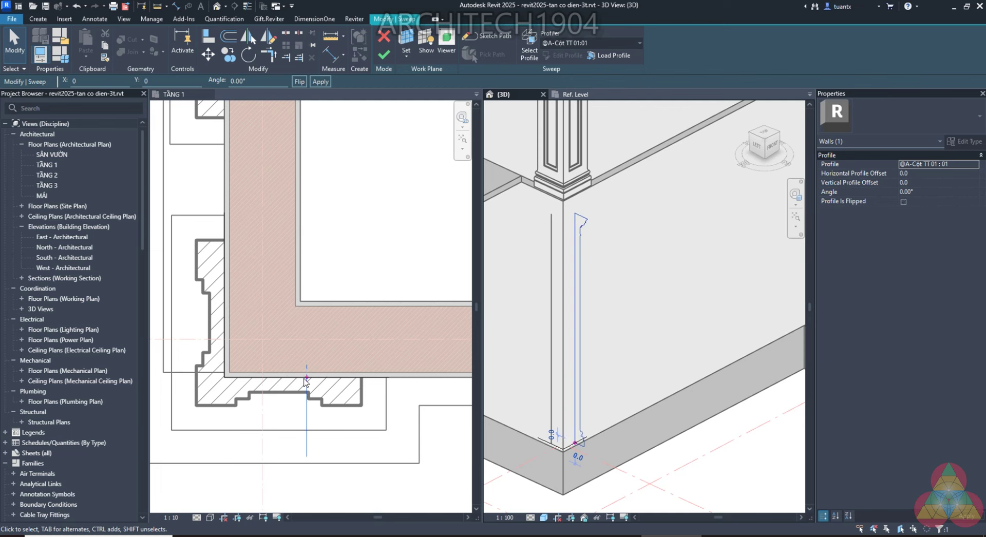
click(384, 55)
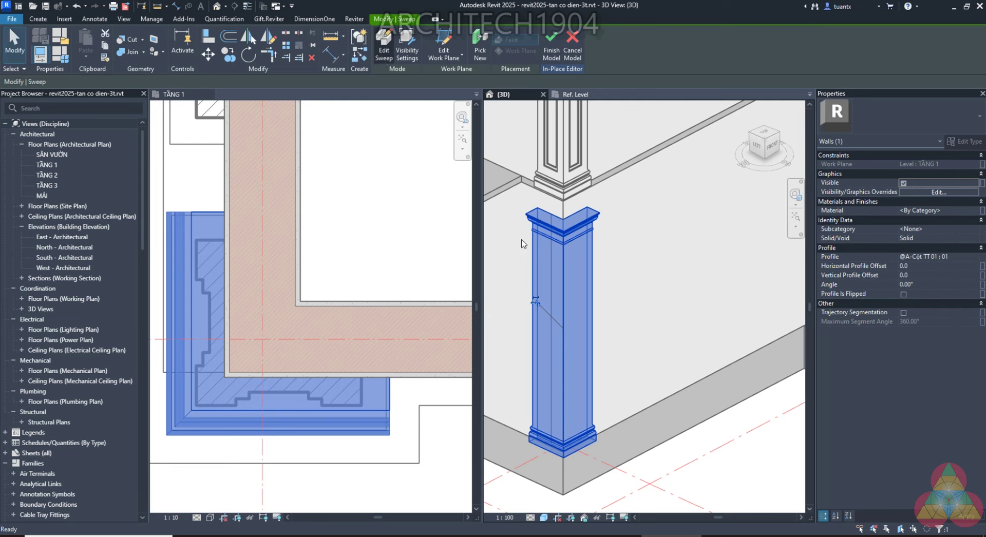
scroll(593, 346, down, 1)
scroll(593, 347, down, 1)
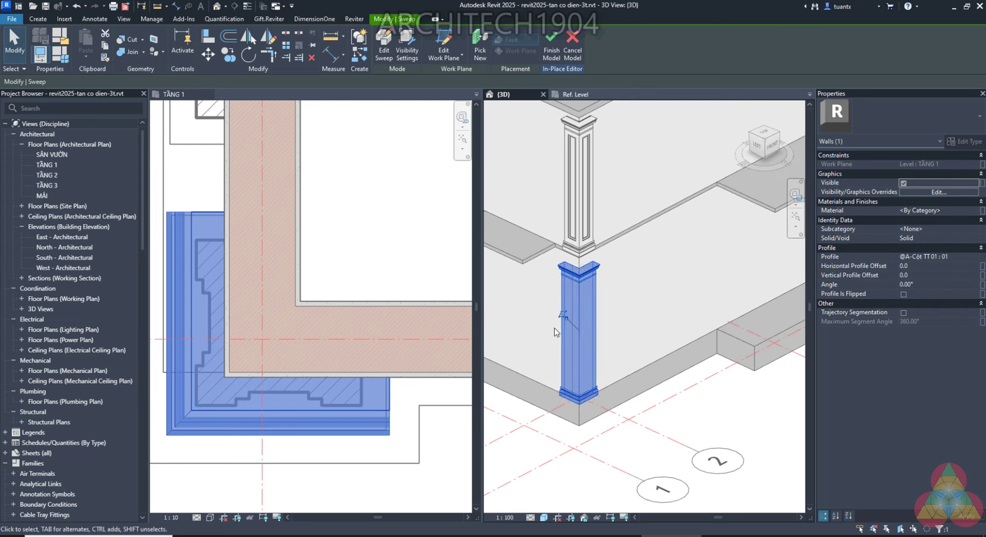
scroll(579, 278, up, 2)
scroll(581, 250, up, 2)
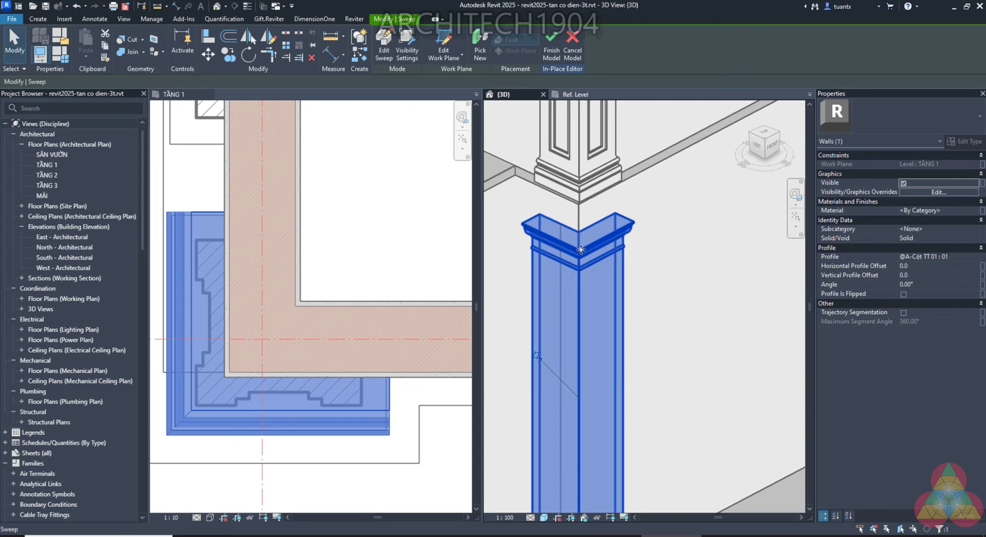
scroll(588, 271, down, 2)
scroll(579, 374, up, 1)
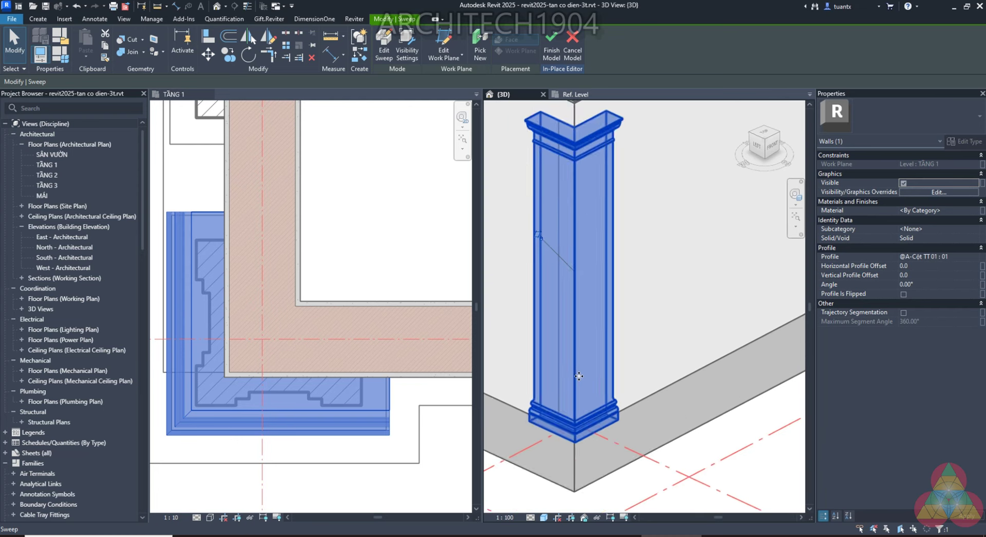
scroll(579, 375, up, 2)
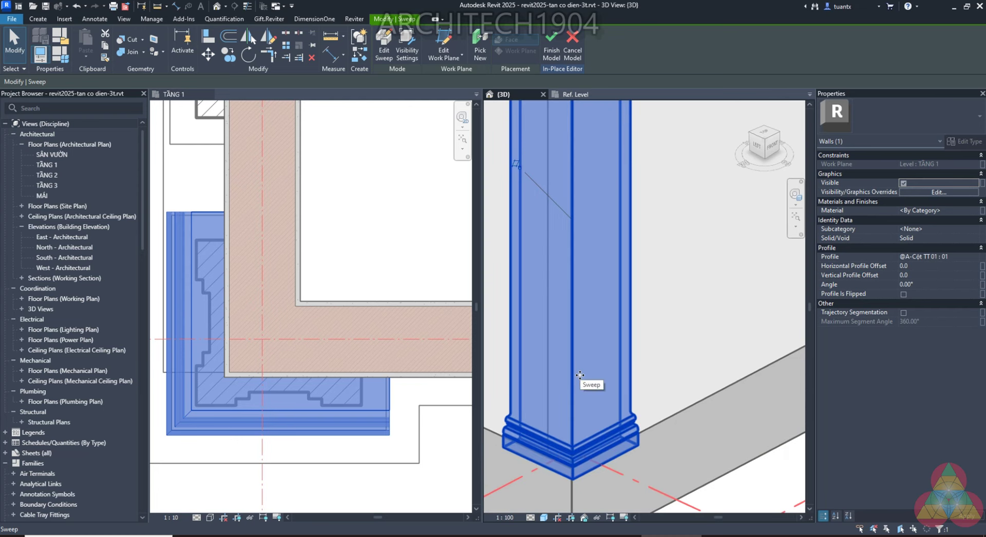
scroll(580, 375, down, 3)
scroll(592, 333, up, 1)
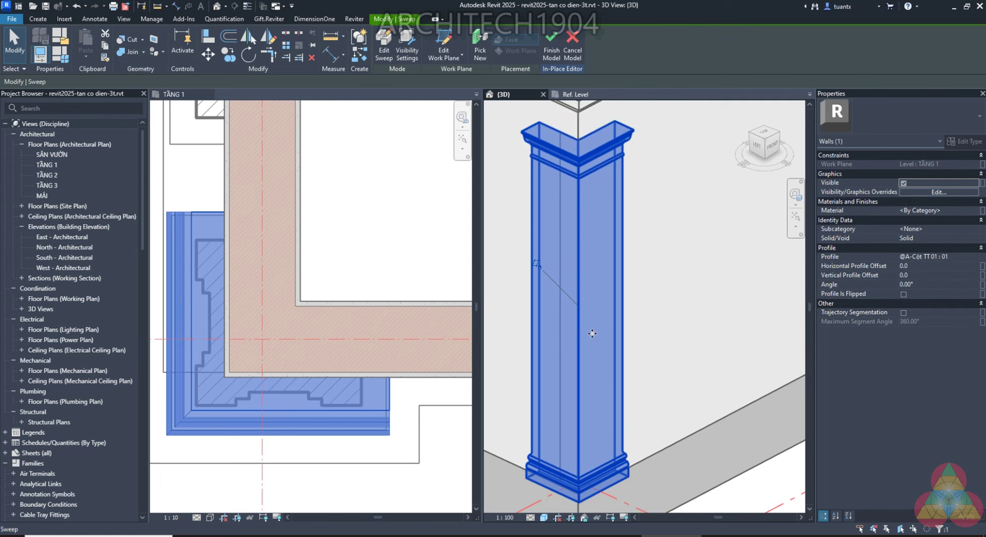
scroll(592, 300, down, 2)
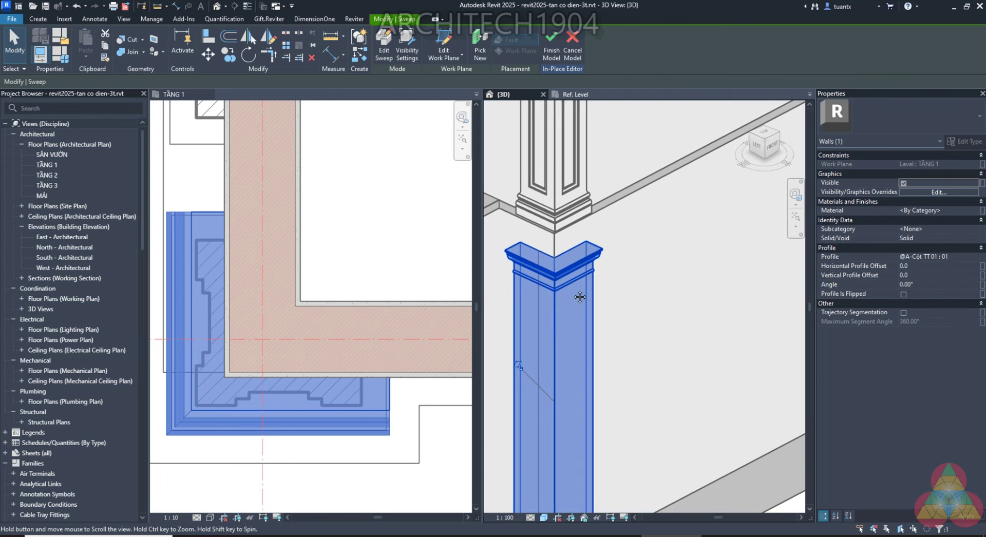
middle_drag(577, 97, 577, 211)
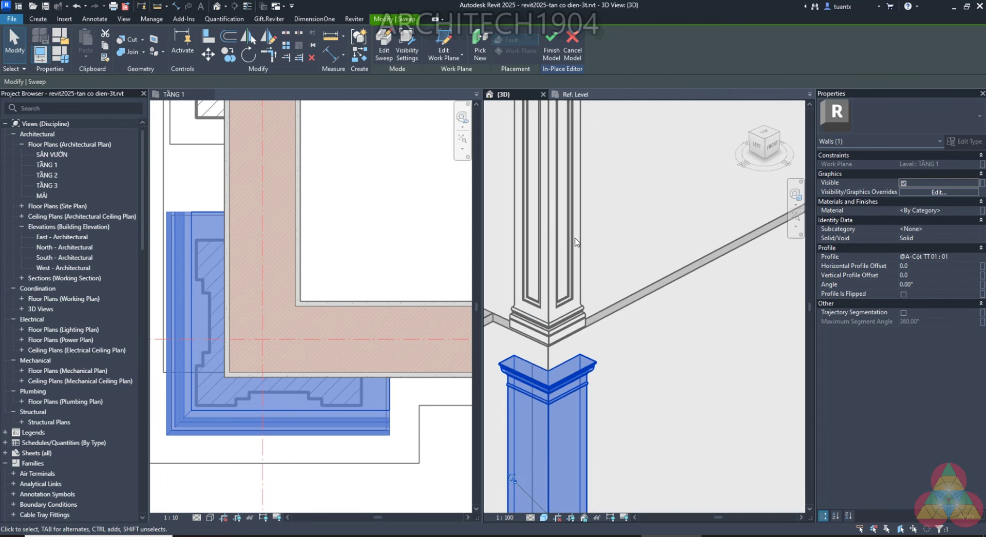
scroll(575, 242, down, 2)
middle_drag(575, 467, 575, 349)
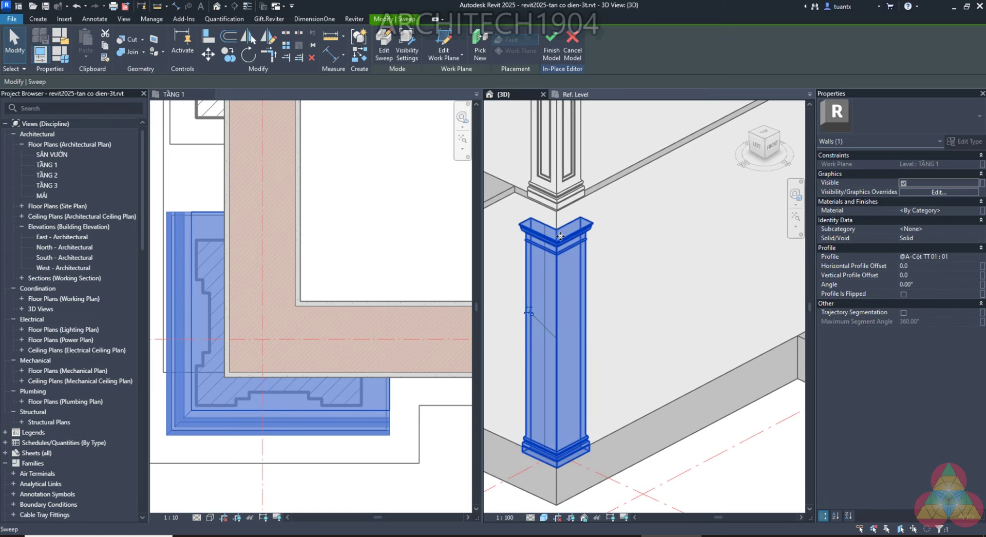
Finish the sweep edit and start a Void Extrusion with 20.0 depth
click(548, 46)
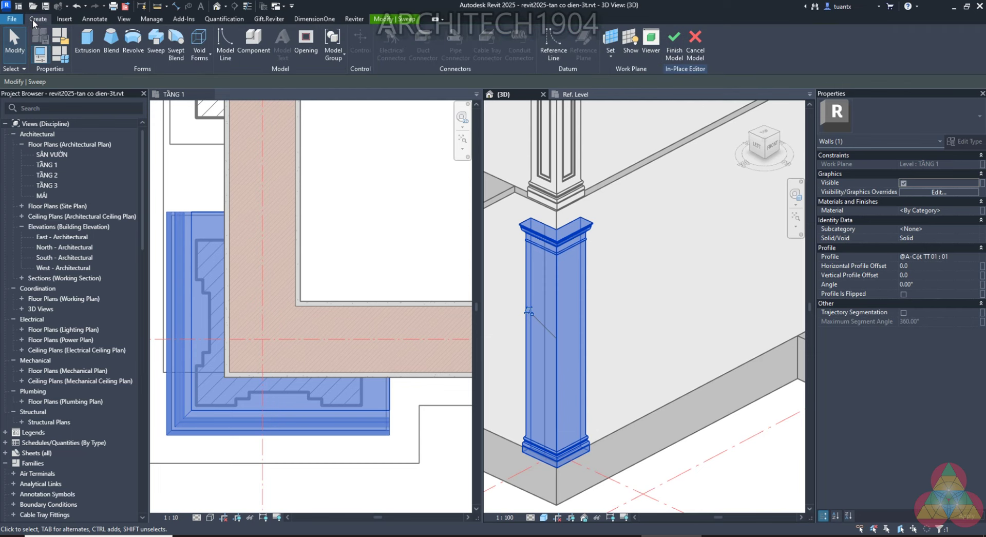
click(198, 60)
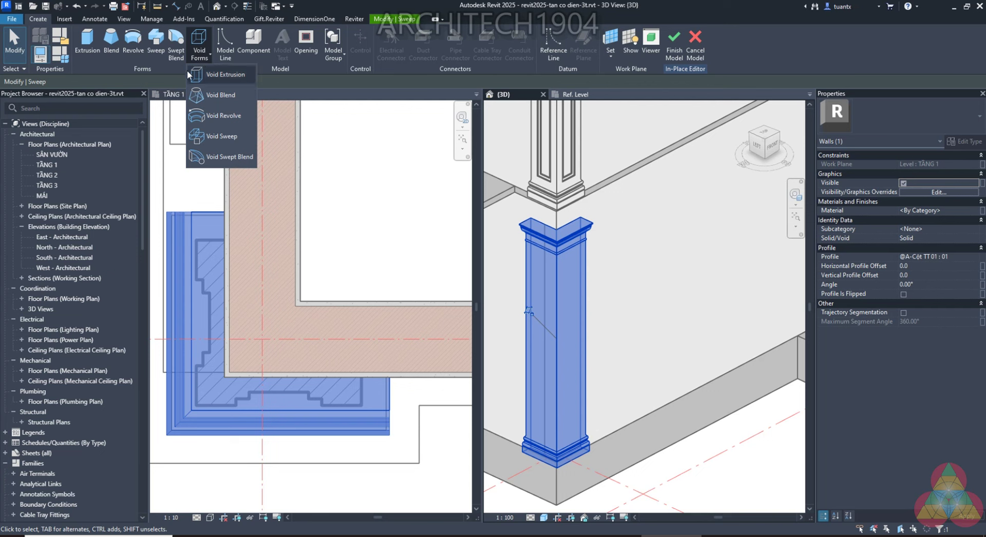
click(218, 75)
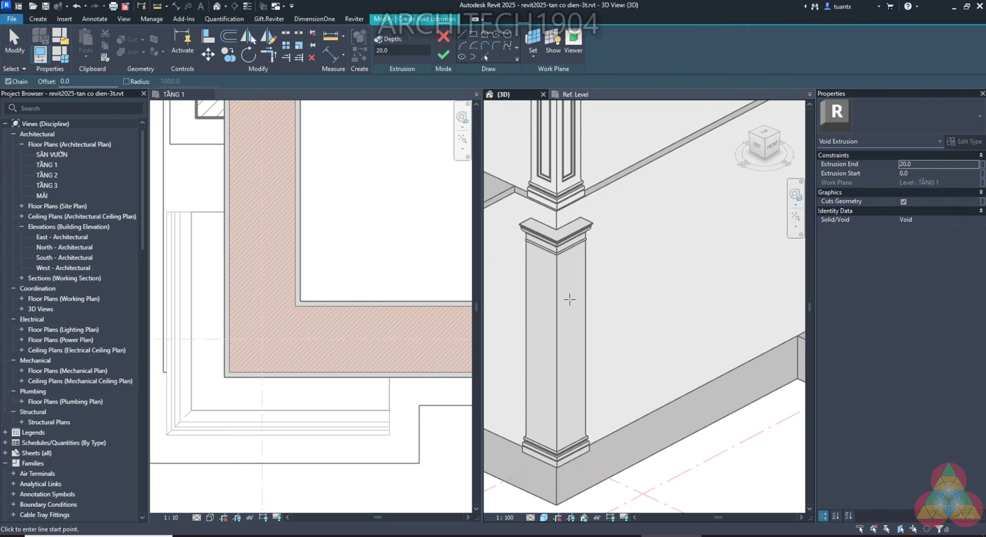
scroll(598, 358, down, 2)
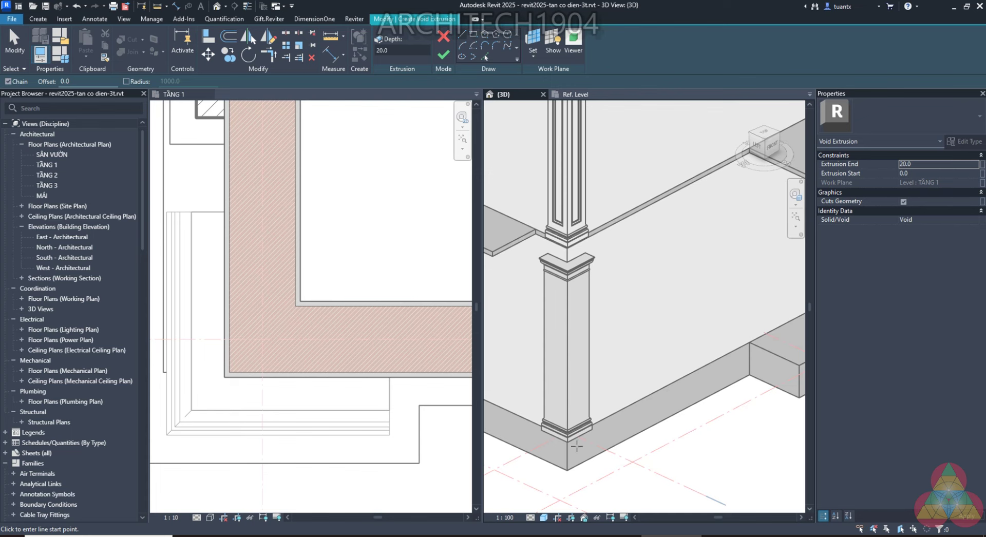
scroll(583, 308, up, 2)
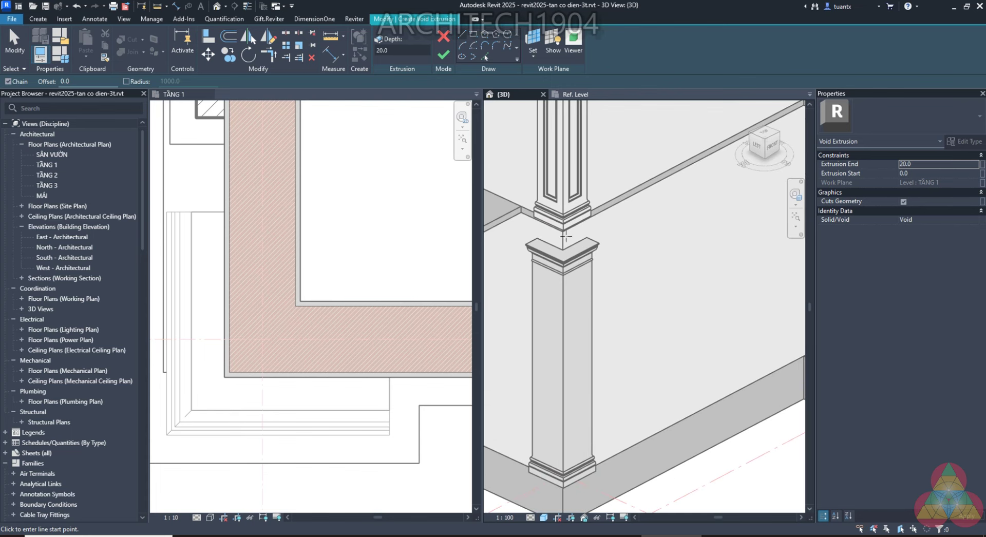
Set the pilaster's front face as the work plane for the void extrusion sketch
click(534, 43)
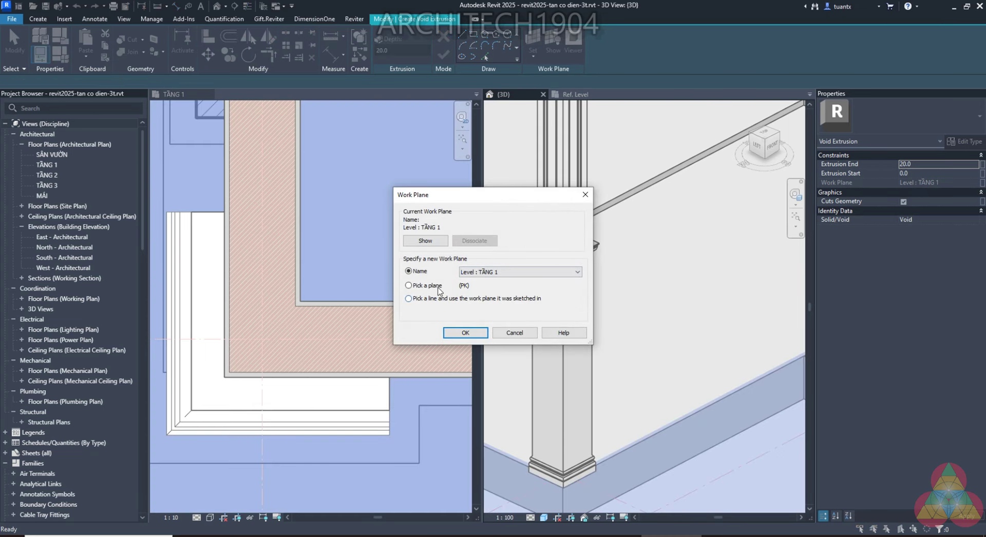
click(437, 286)
click(465, 332)
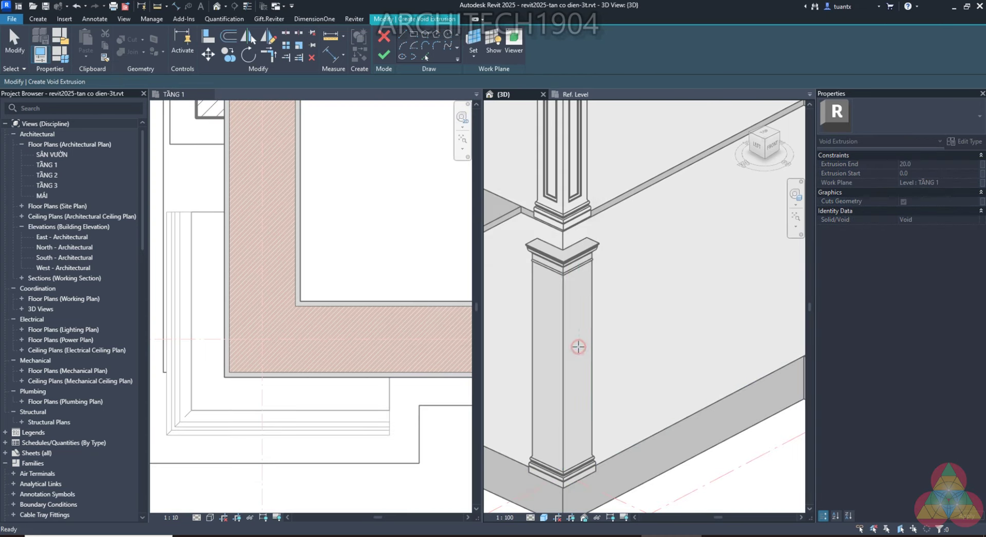
click(579, 346)
scroll(574, 297, up, 2)
scroll(566, 281, up, 1)
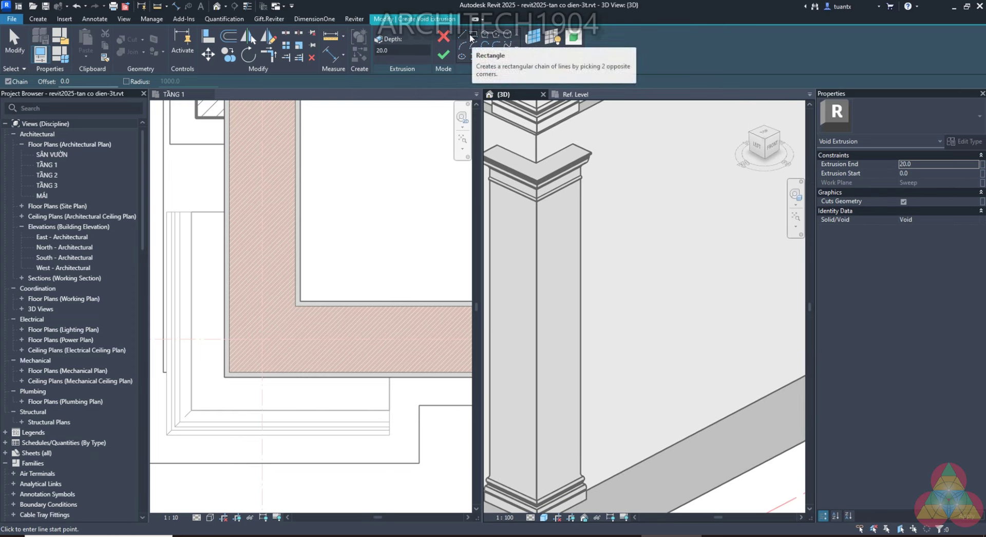
With Pick Lines at offset 160, pick the pilaster's two vertical edges and its upper edge
click(484, 57)
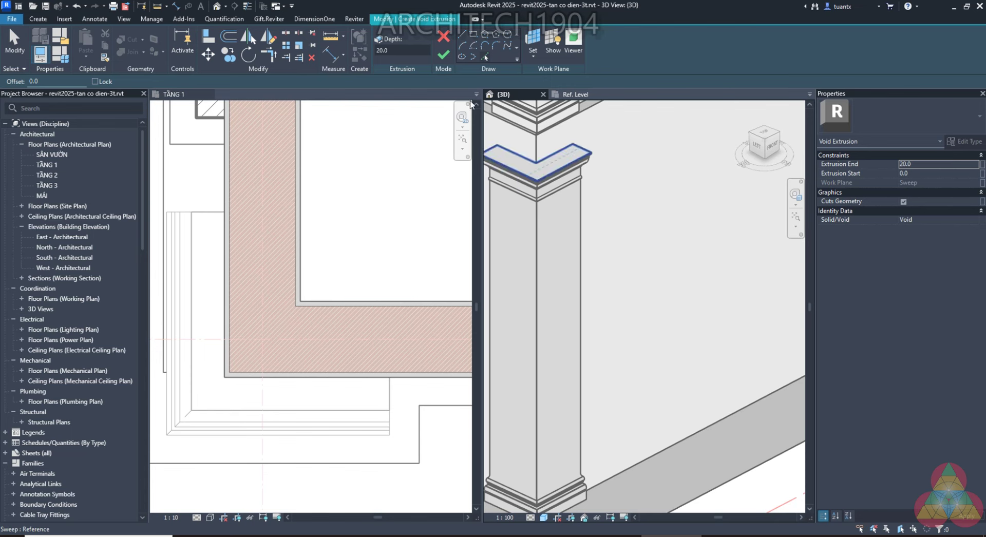
double_click(56, 82)
text(160)
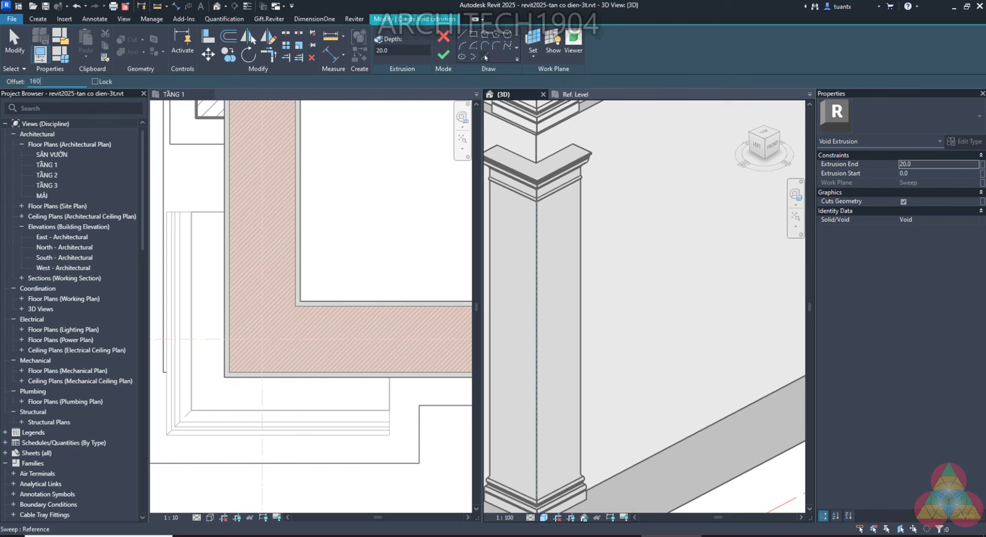
key(Return)
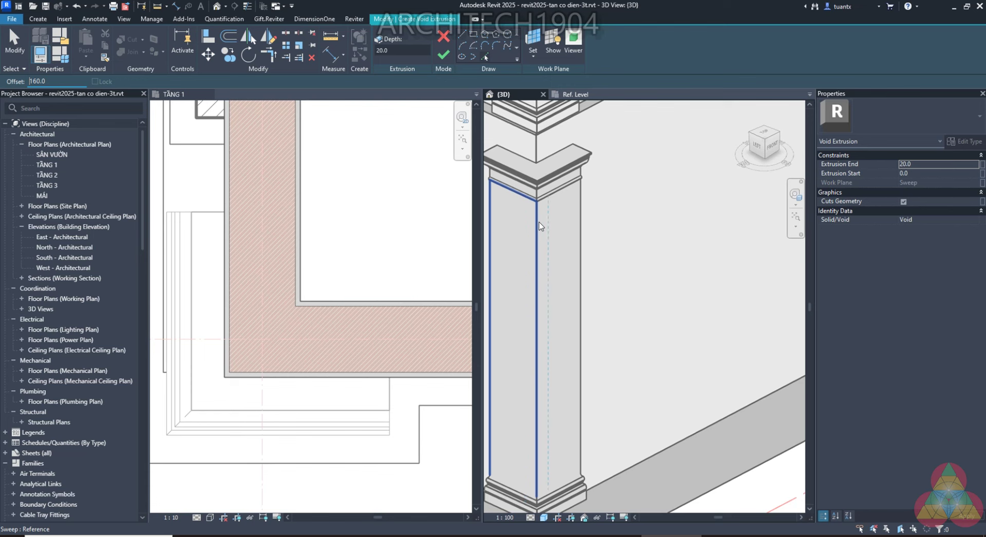
click(540, 226)
click(579, 216)
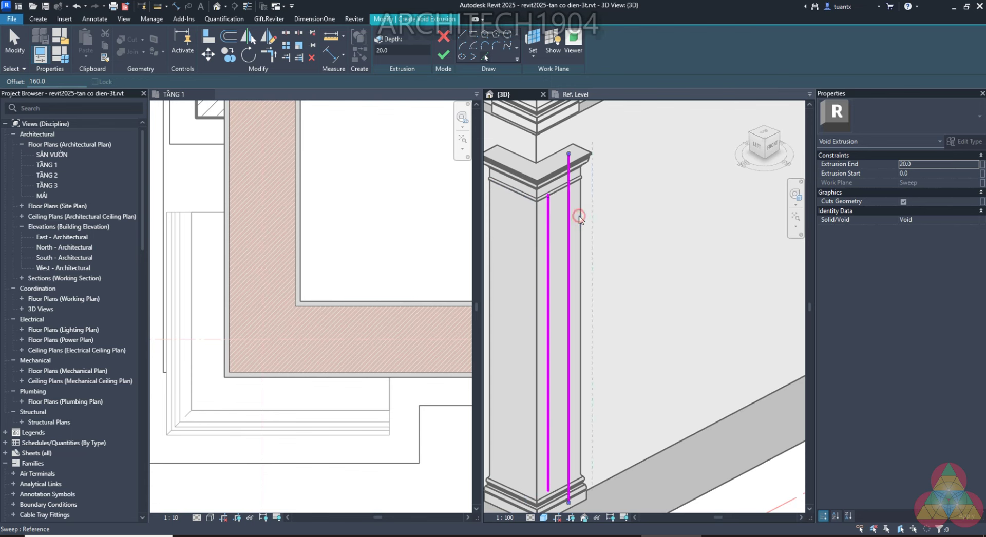
scroll(544, 205, up, 2)
scroll(529, 203, up, 2)
scroll(520, 199, up, 2)
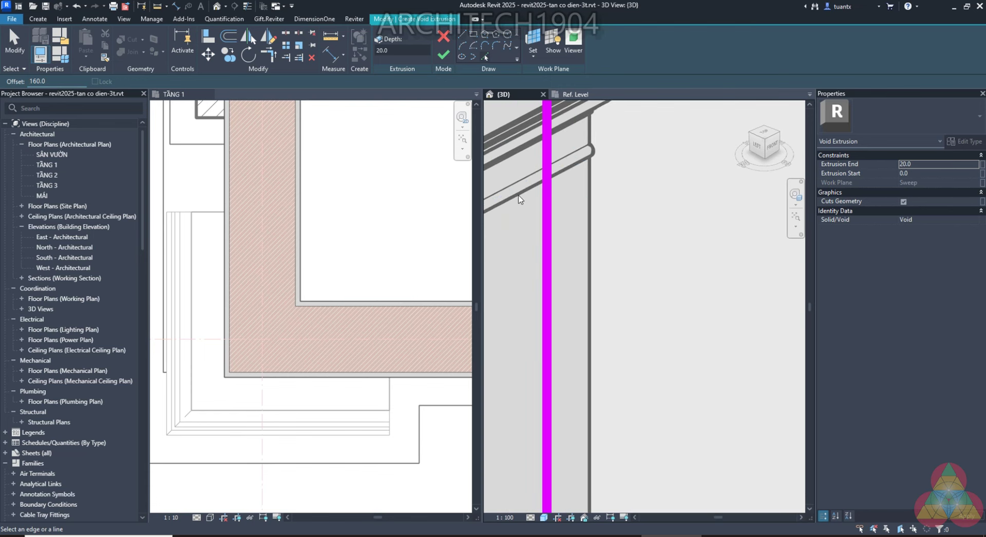
click(521, 200)
Bring the pilaster base into view and pick the base moulding's top edge as a sketch line
scroll(544, 216, down, 3)
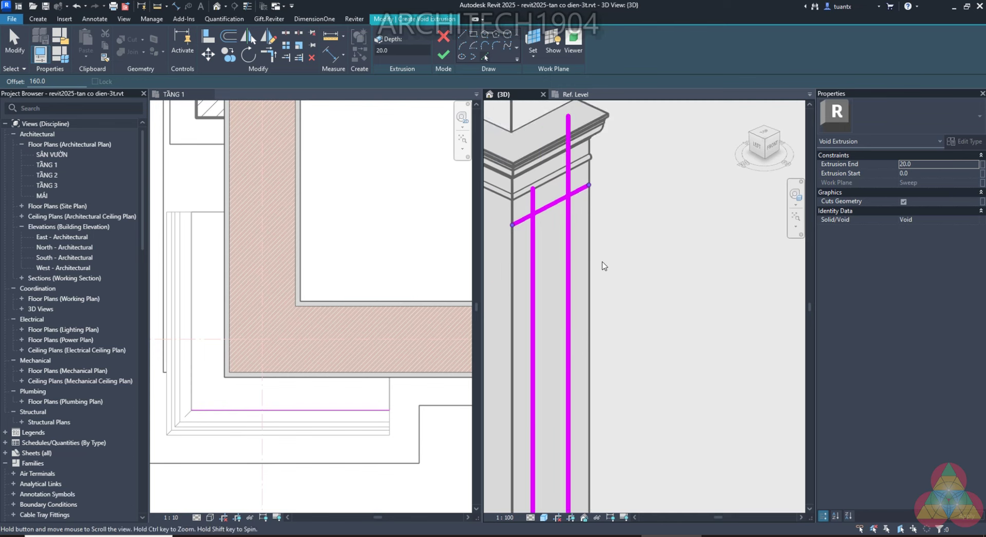
middle_drag(603, 267, 609, 212)
scroll(562, 396, up, 2)
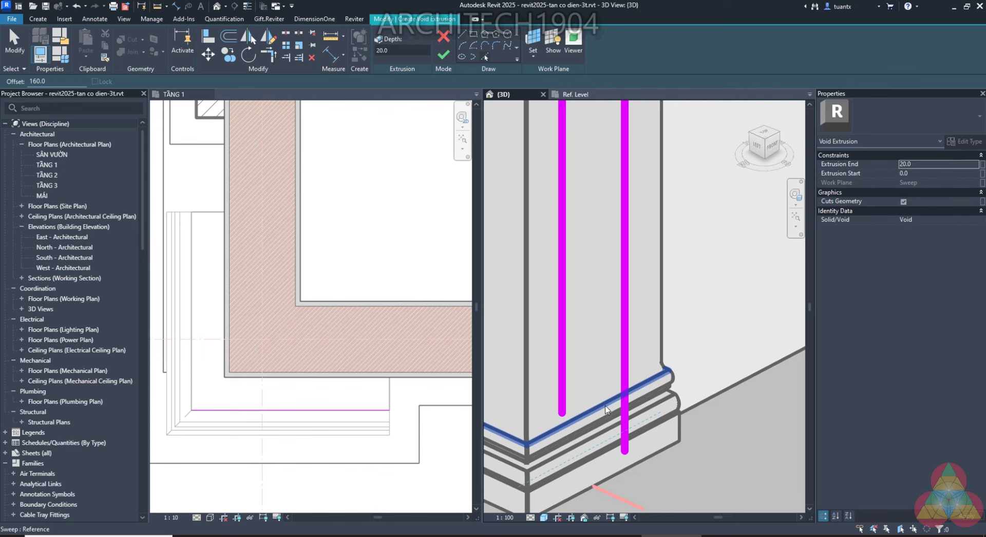
mouse_move(605, 409)
shift+middle_down()
mouse_move(619, 397)
mouse_move(611, 413)
shift+middle_up()
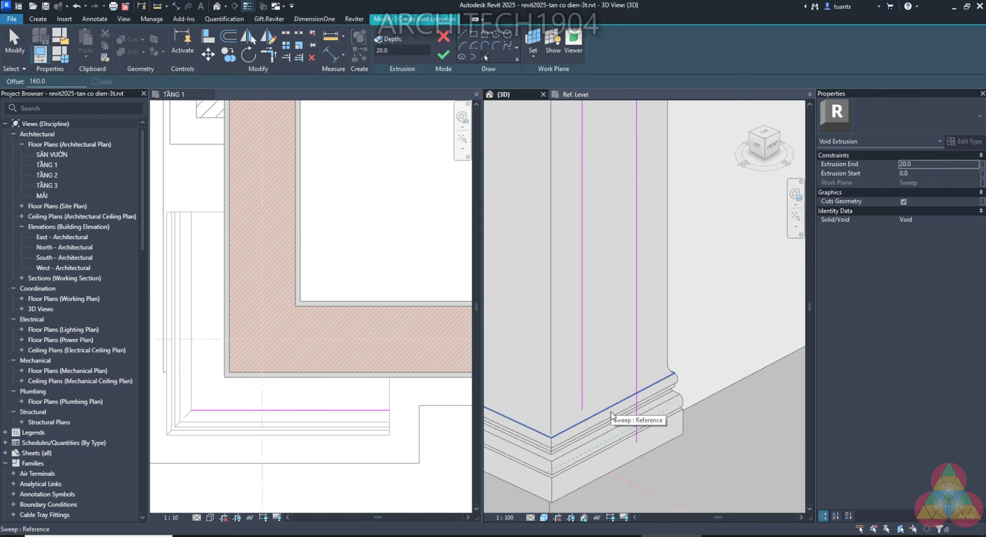
scroll(610, 414, down, 3)
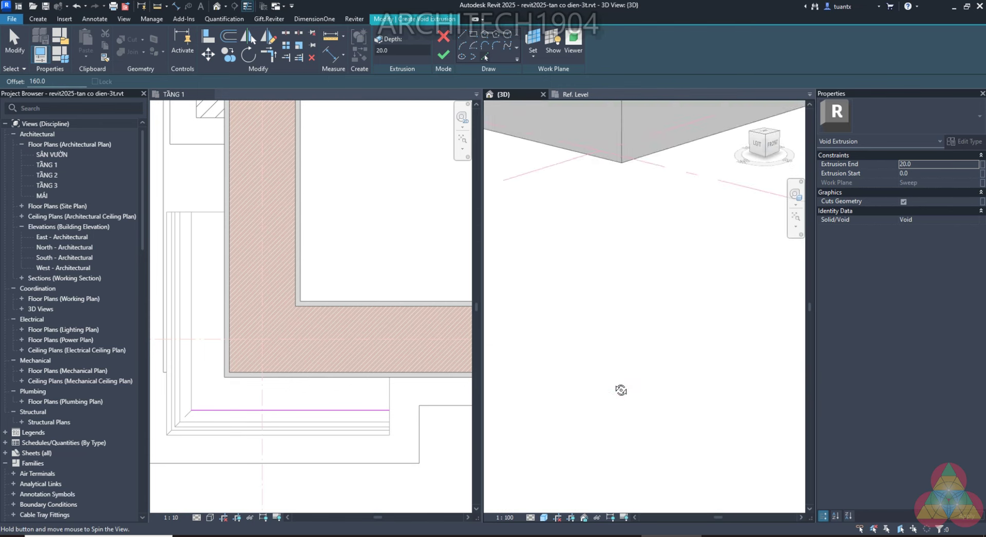
middle_drag(621, 392, 591, 377)
scroll(591, 376, up, 4)
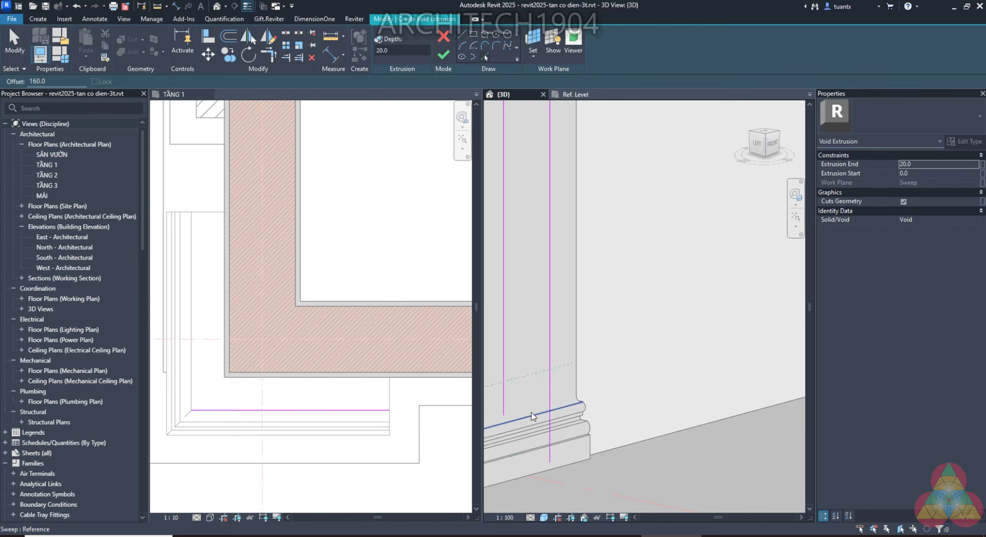
click(532, 415)
scroll(660, 431, down, 2)
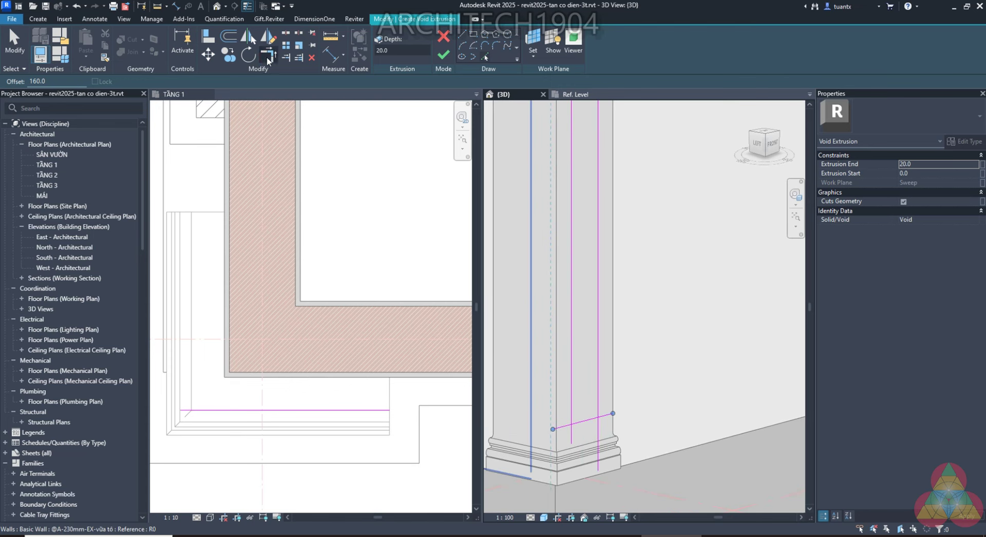
Trim the picked sketch lines into a closed rectangle
key(Escape)
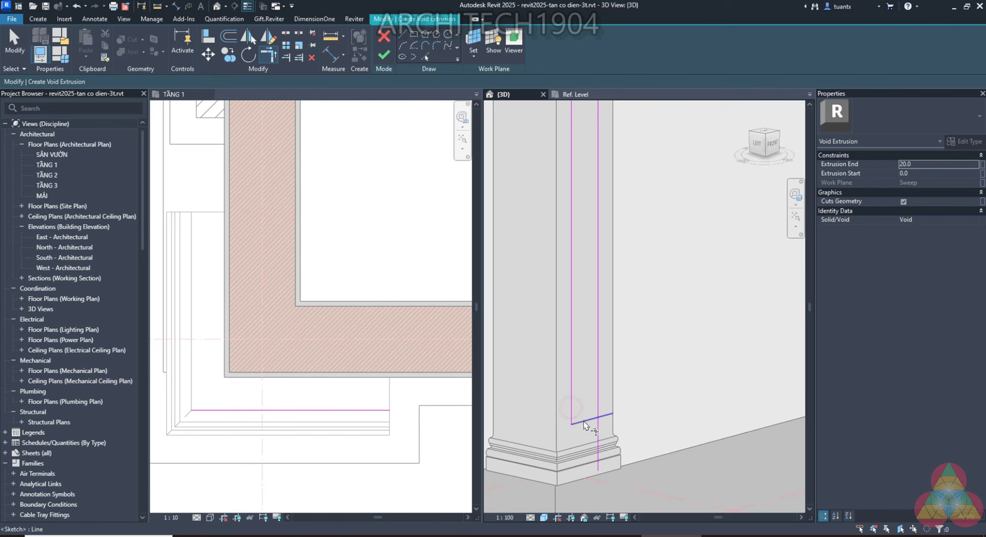
scroll(597, 350, down, 2)
scroll(551, 353, up, 2)
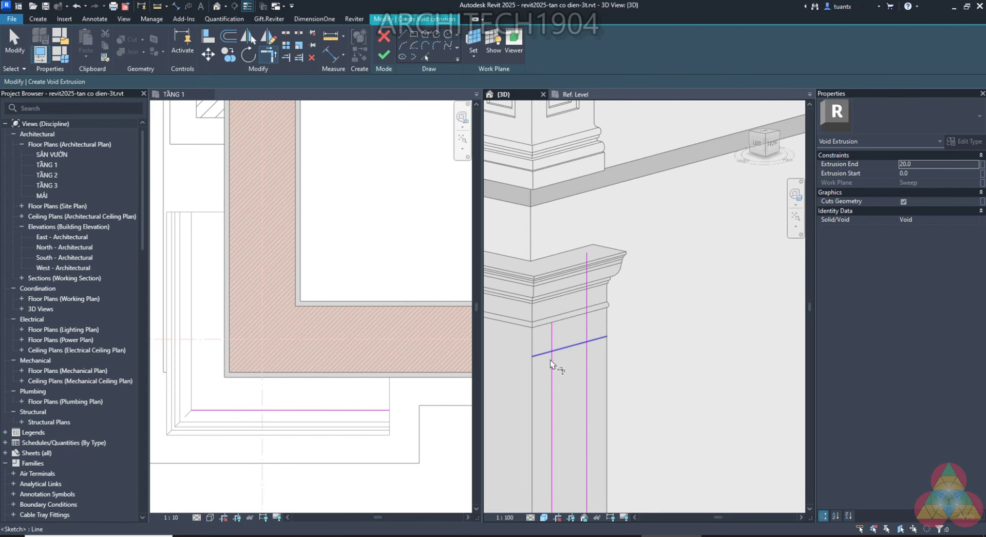
click(585, 351)
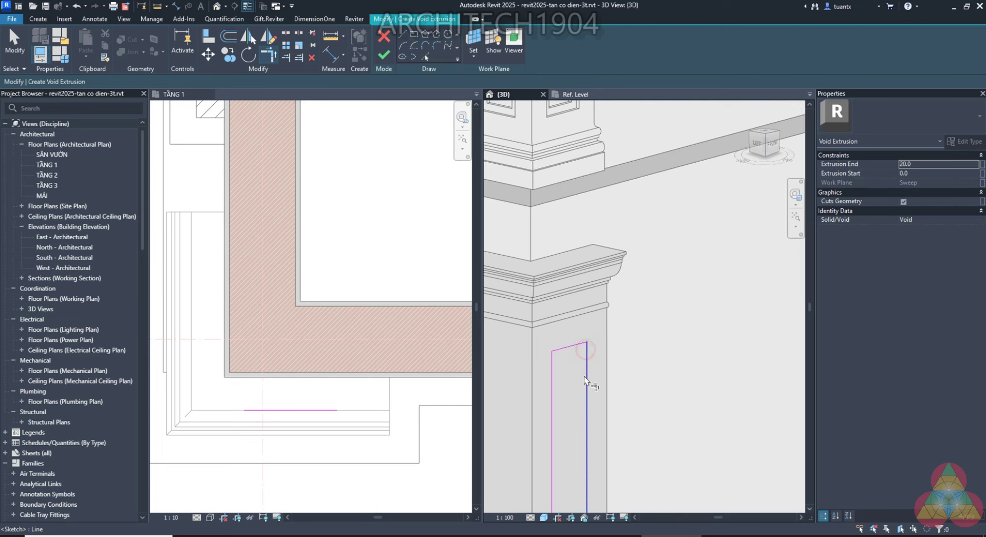
mouse_move(584, 377)
shift+middle_down()
mouse_move(621, 313)
mouse_move(600, 259)
shift+middle_up()
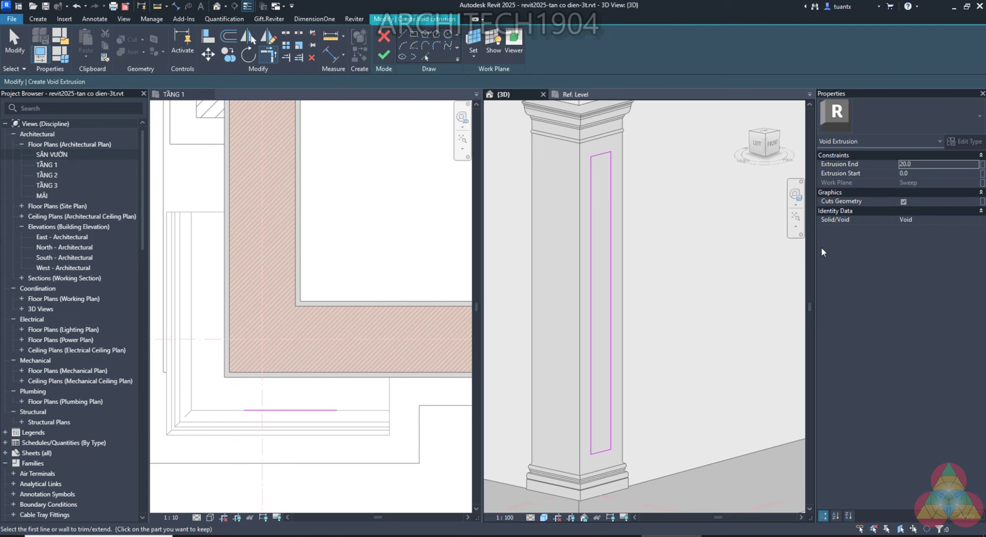
Set Extrusion End to 40 and finish the void, cutting the recessed panel
click(916, 164)
text(40)
click(384, 54)
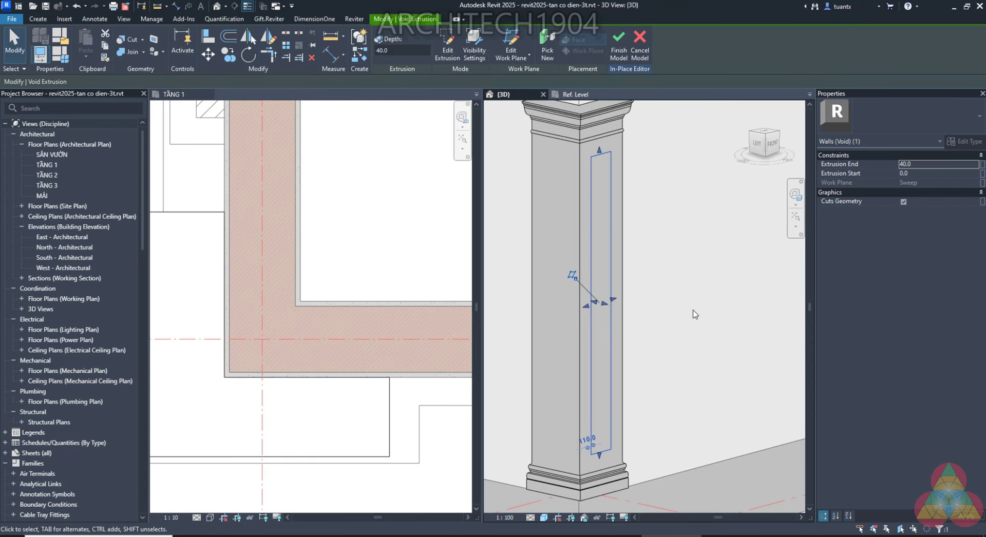
click(695, 314)
scroll(604, 471, up, 3)
scroll(605, 471, up, 2)
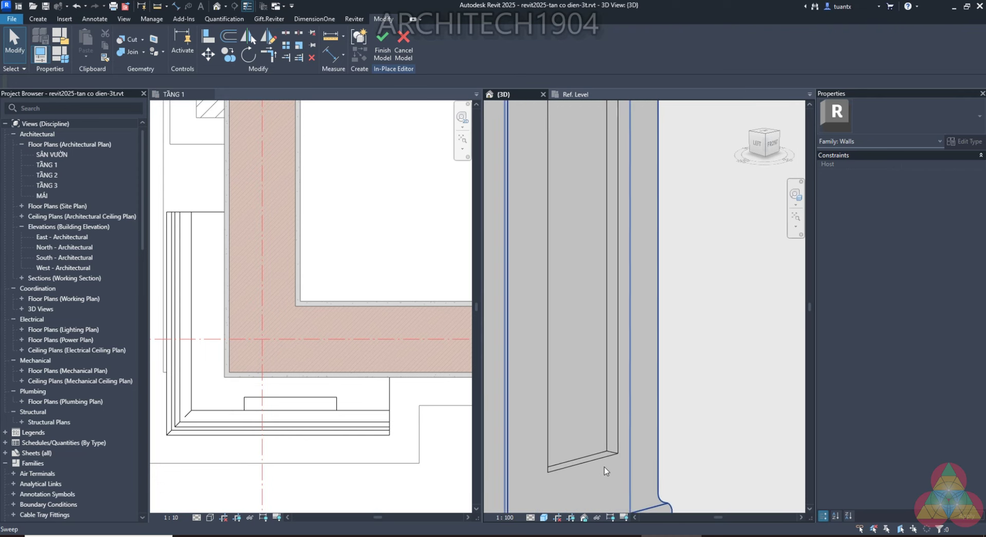
scroll(605, 471, up, 1)
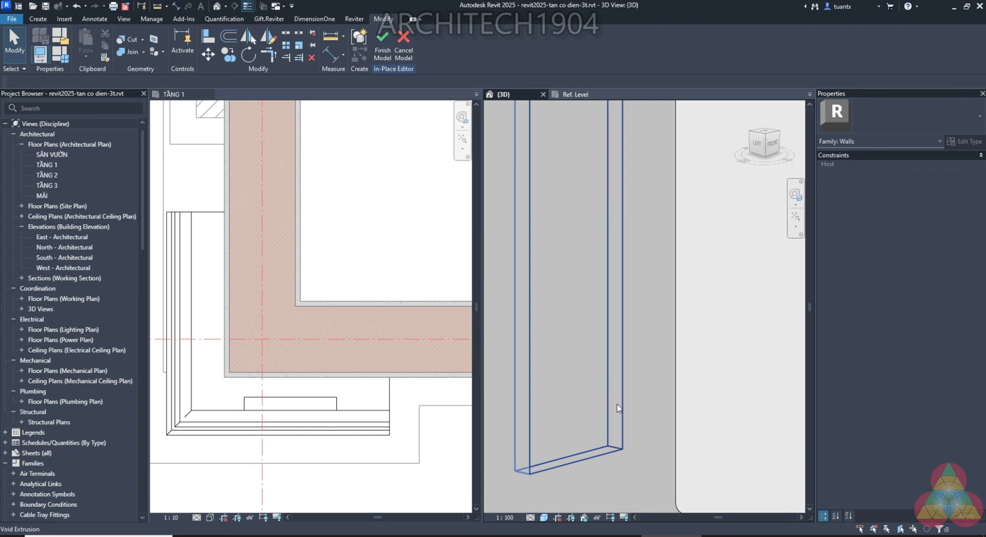
scroll(618, 408, down, 2)
scroll(618, 408, down, 1)
scroll(618, 408, down, 1)
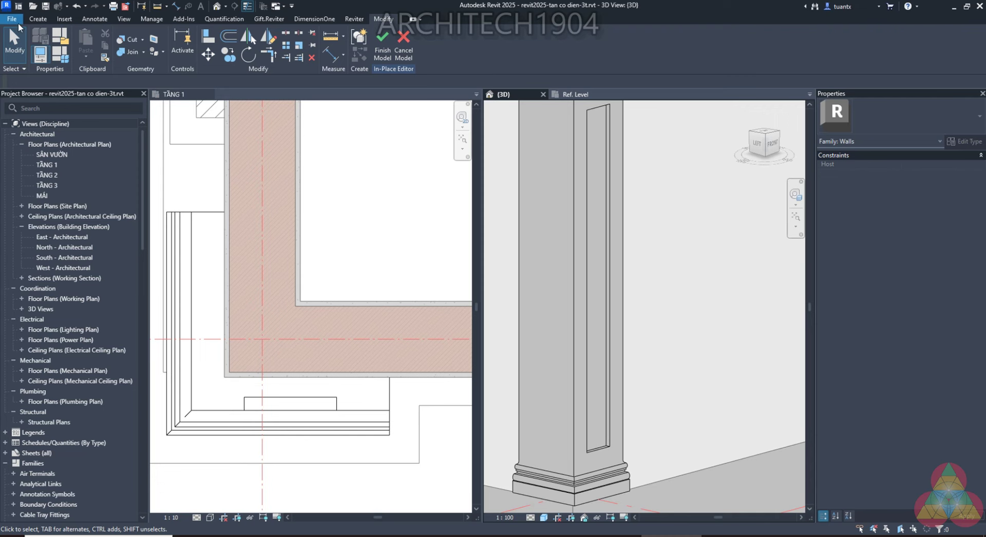
click(38, 19)
Start a new void extrusion and pick the panel's four edges at a 40 offset
click(199, 51)
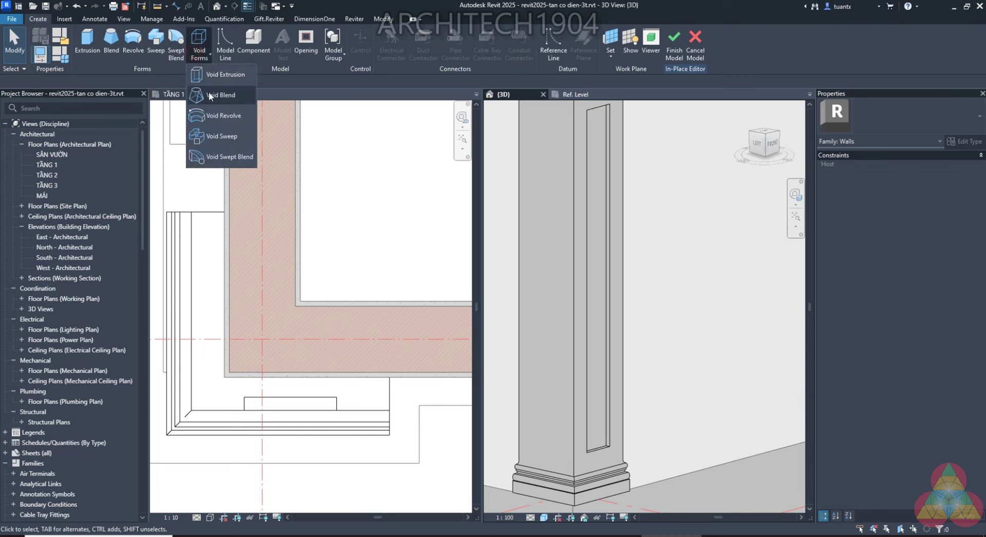
click(222, 74)
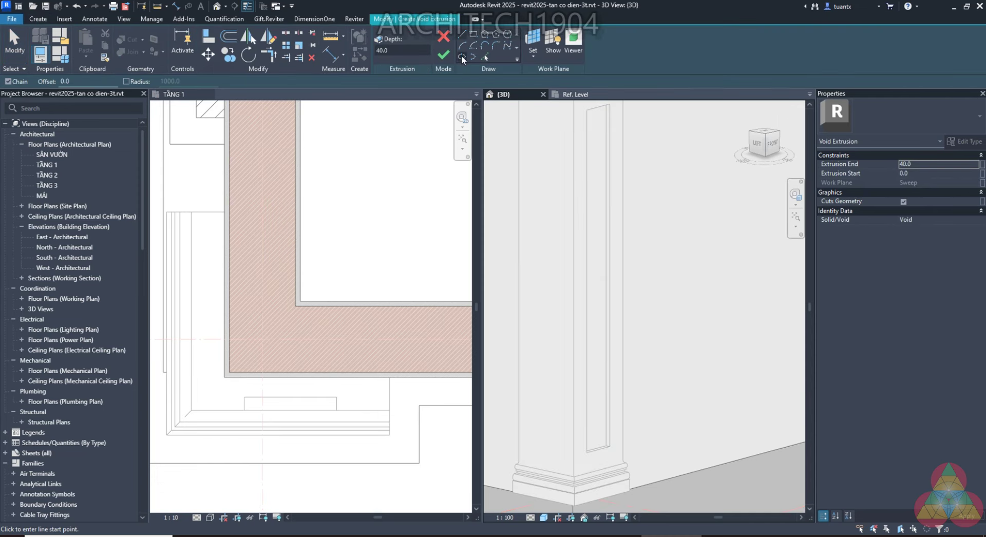
click(485, 58)
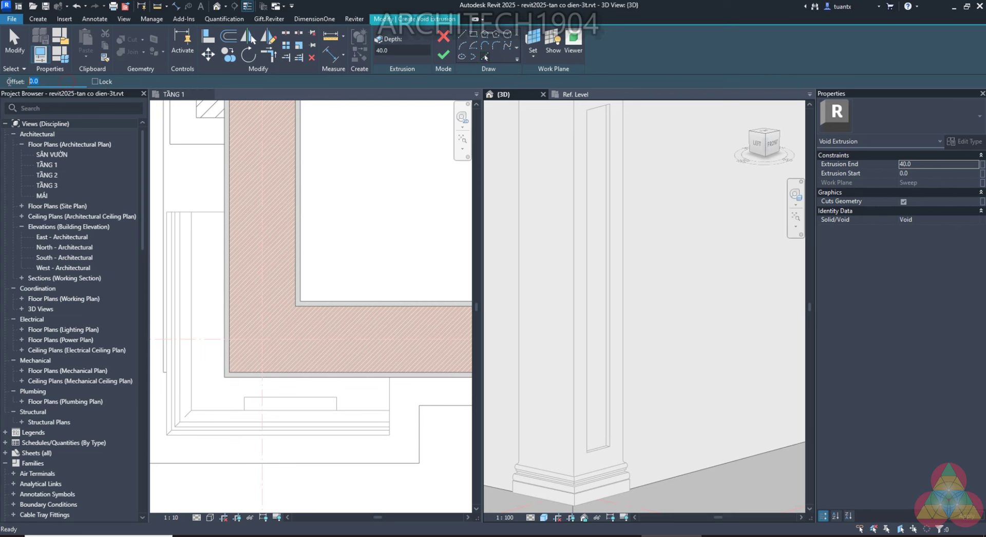
text(40)
key(Return)
click(585, 303)
scroll(594, 221, up, 3)
scroll(550, 315, down, 1)
click(550, 229)
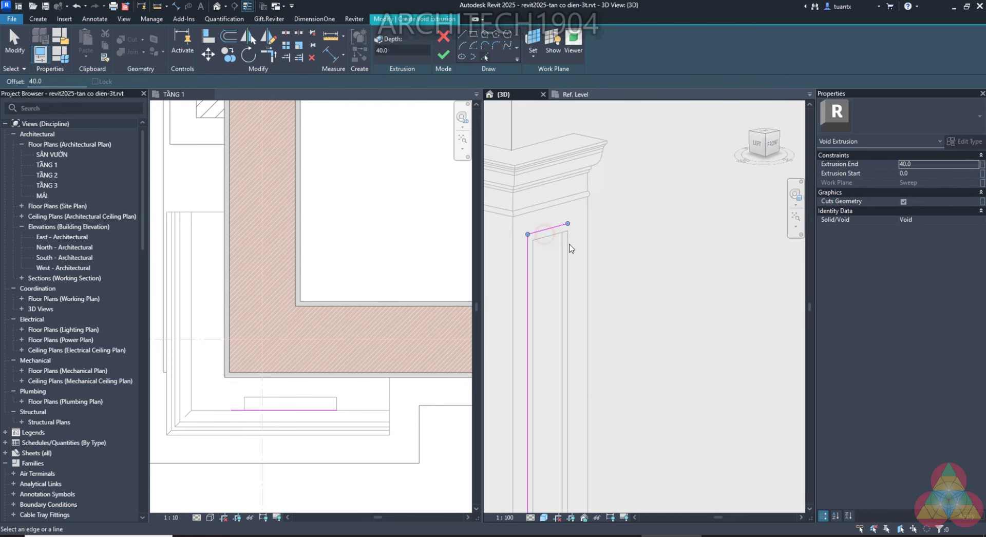
click(567, 248)
middle_drag(569, 249, 601, 368)
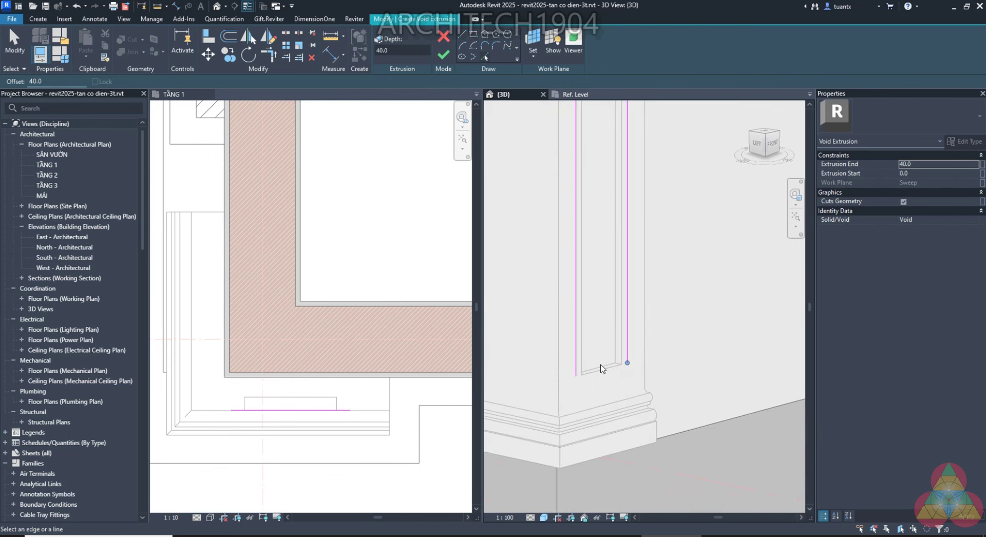
click(602, 371)
Set Extrusion End to 20 and finish the inner void extrusion
double_click(925, 164)
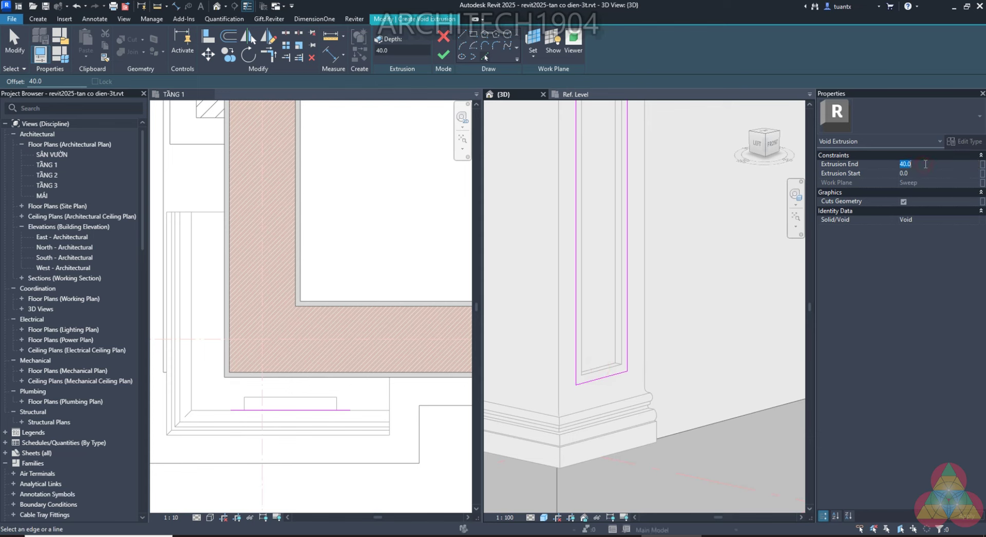
text(2)
click(443, 53)
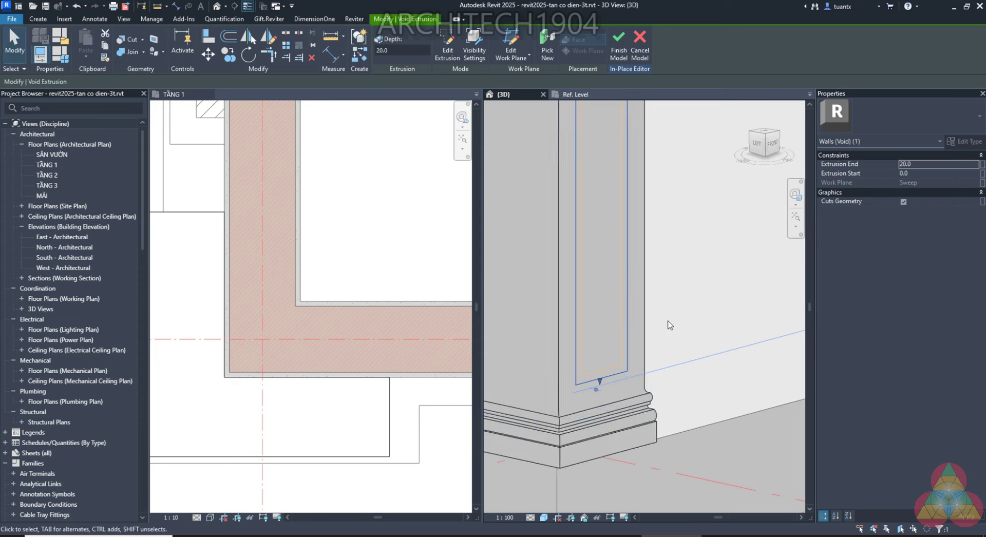
click(686, 326)
mouse_move(678, 328)
shift+middle_down()
mouse_move(583, 379)
mouse_move(616, 403)
mouse_move(616, 390)
shift+middle_up()
scroll(615, 358, up, 2)
Cancel the unneeded extra void form
click(43, 18)
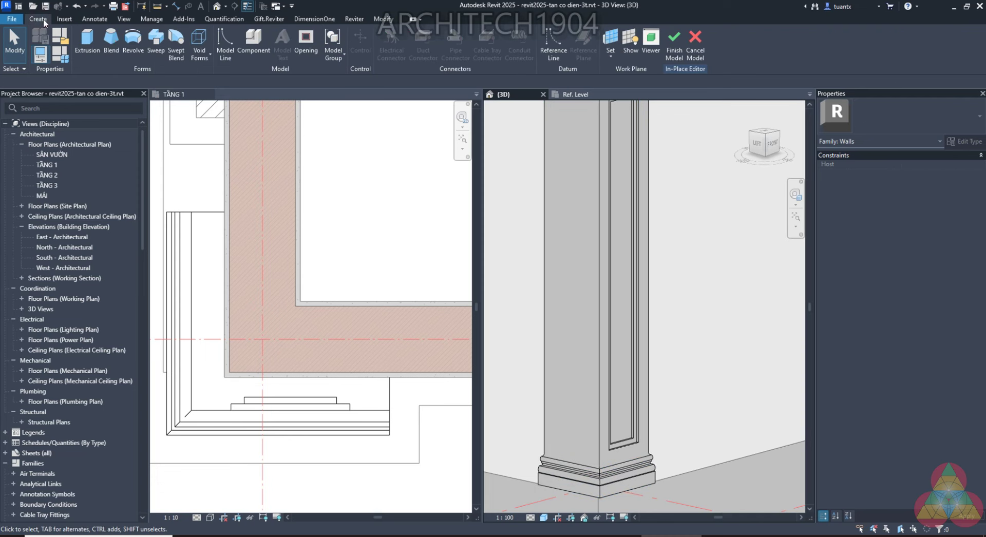
click(199, 51)
click(214, 77)
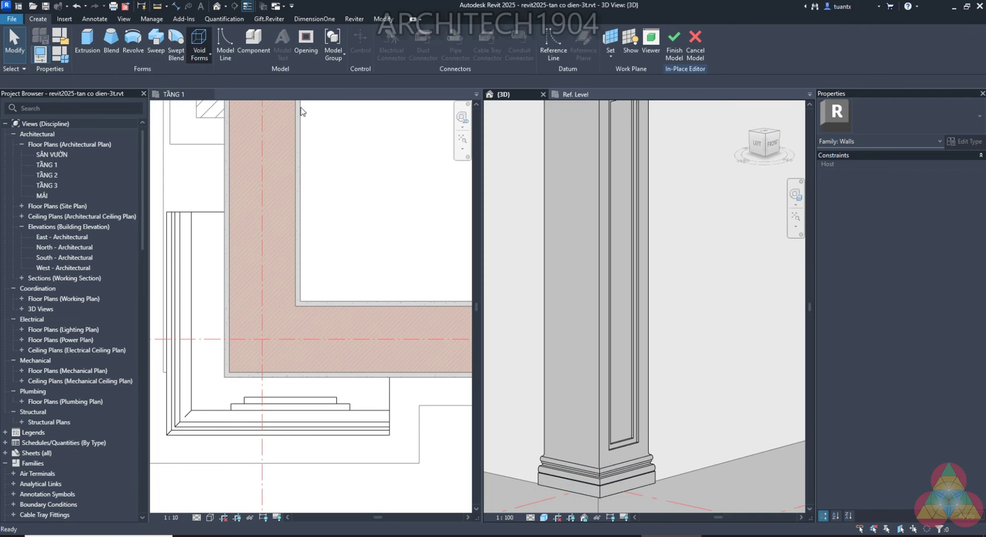
key(Escape)
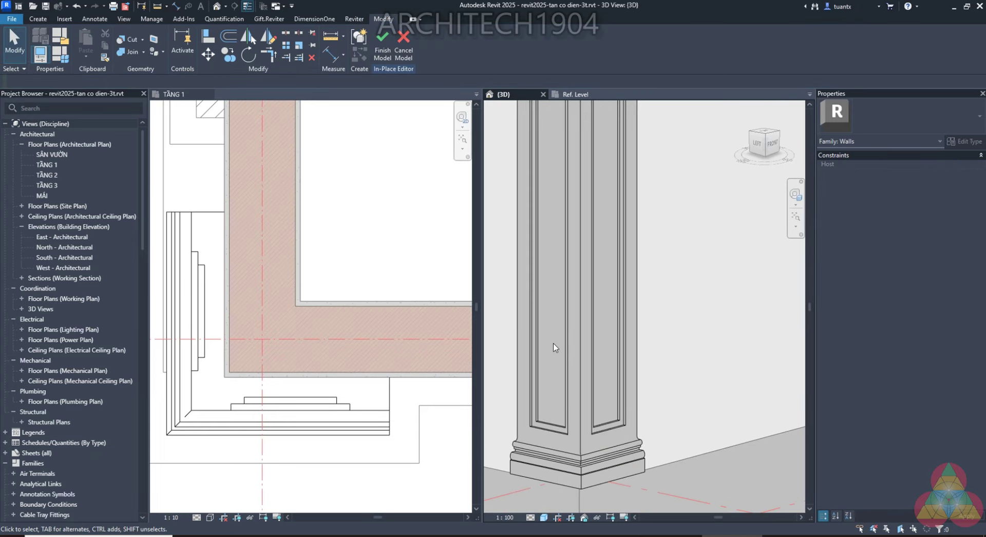
Orbit above the pilaster and select the pilaster sweep to show its properties
scroll(543, 369, down, 3)
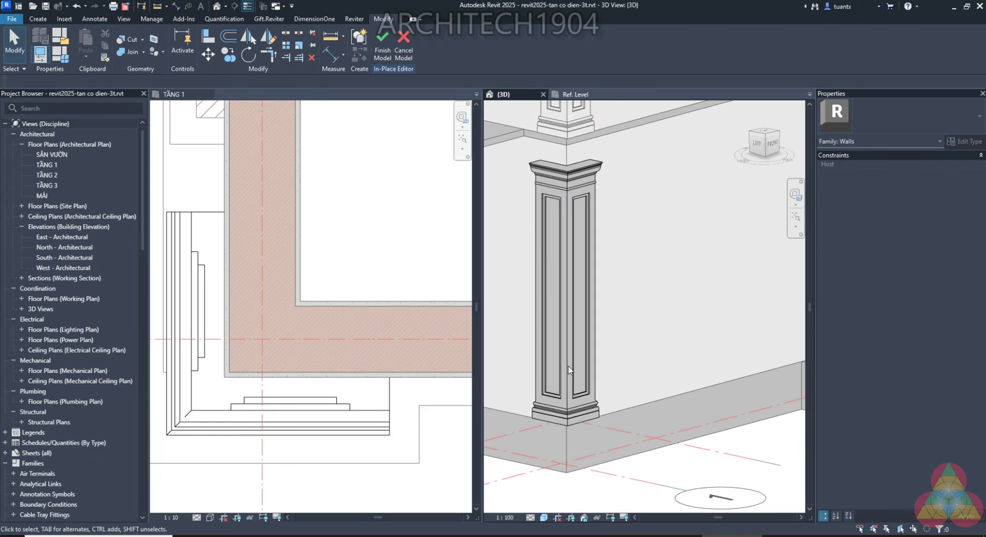
scroll(564, 354, up, 3)
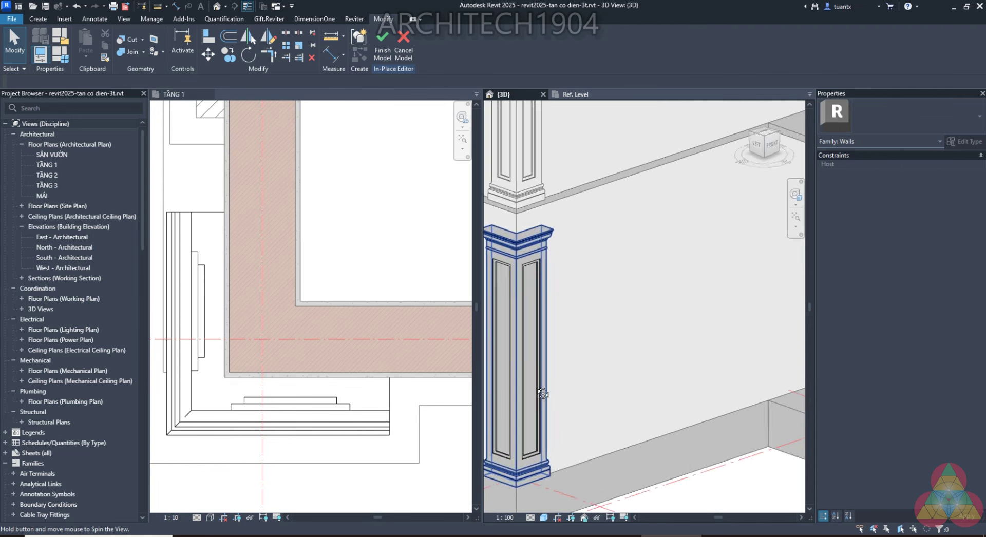
mouse_move(590, 383)
shift+middle_down()
mouse_move(651, 314)
mouse_move(650, 293)
shift+middle_up()
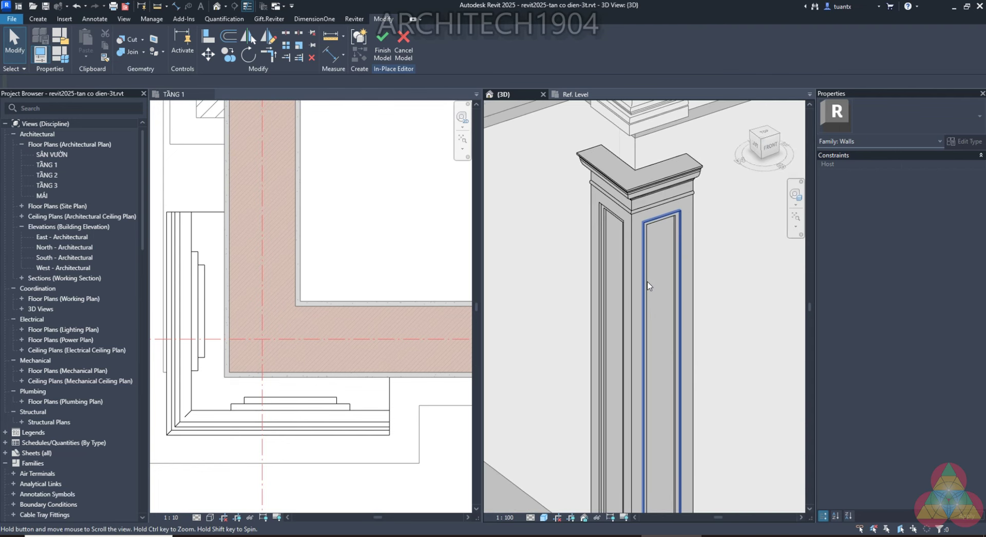
click(630, 196)
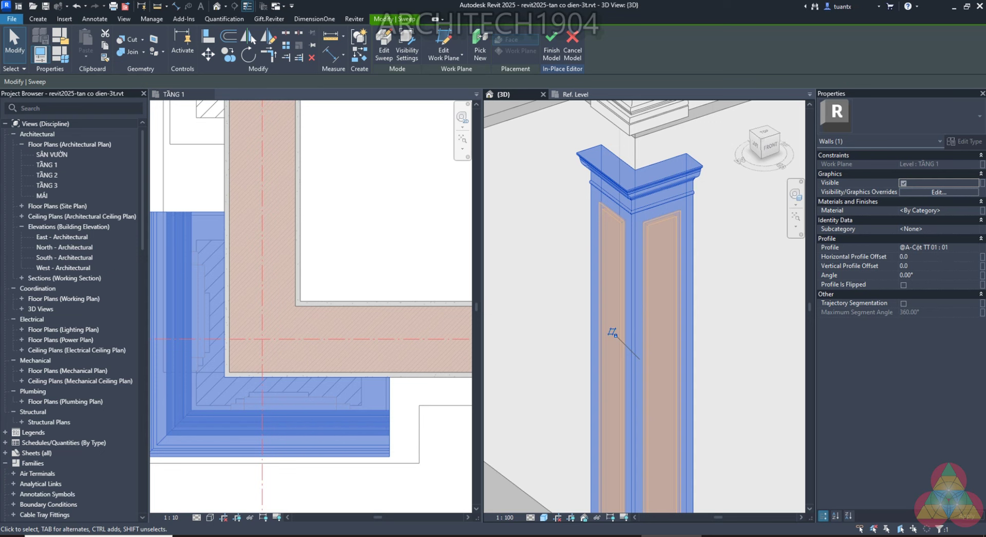
Change the pilaster sweep's material from By Category to @A-vữa tô
click(973, 211)
click(975, 211)
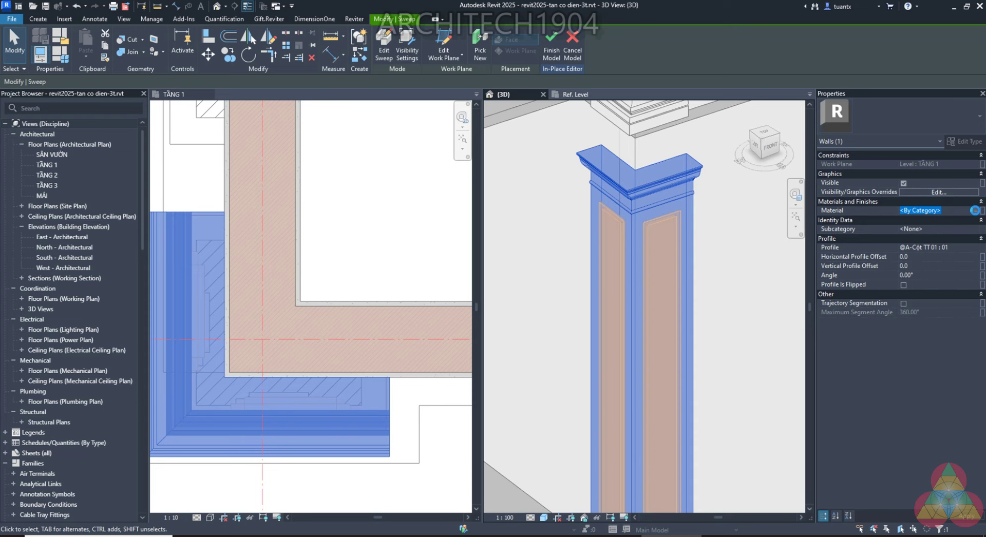
click(974, 211)
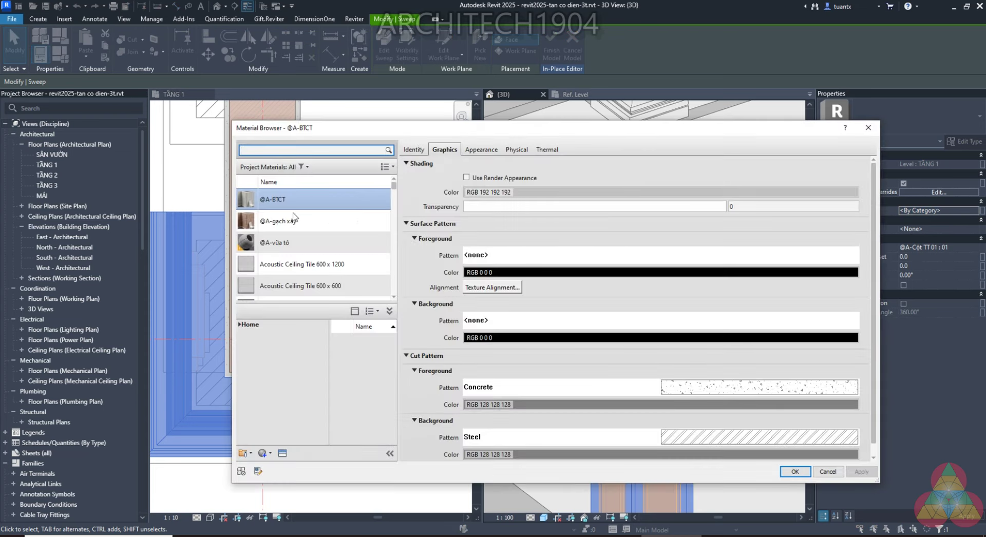
click(795, 471)
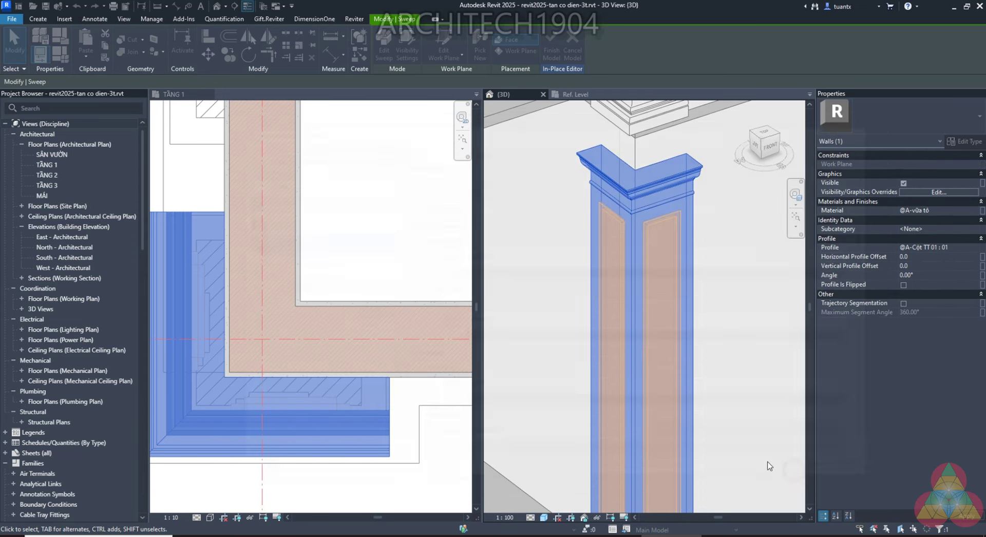
scroll(287, 293, down, 2)
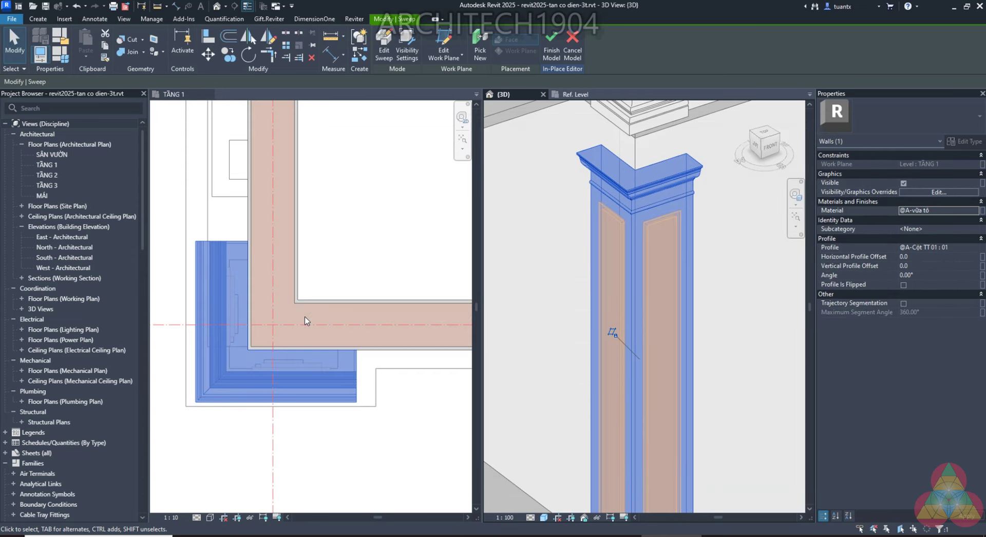
Deselect the sweep in the TẦNG 1 plan and zoom in on the wall corner
click(324, 449)
click(319, 450)
scroll(329, 434, up, 1)
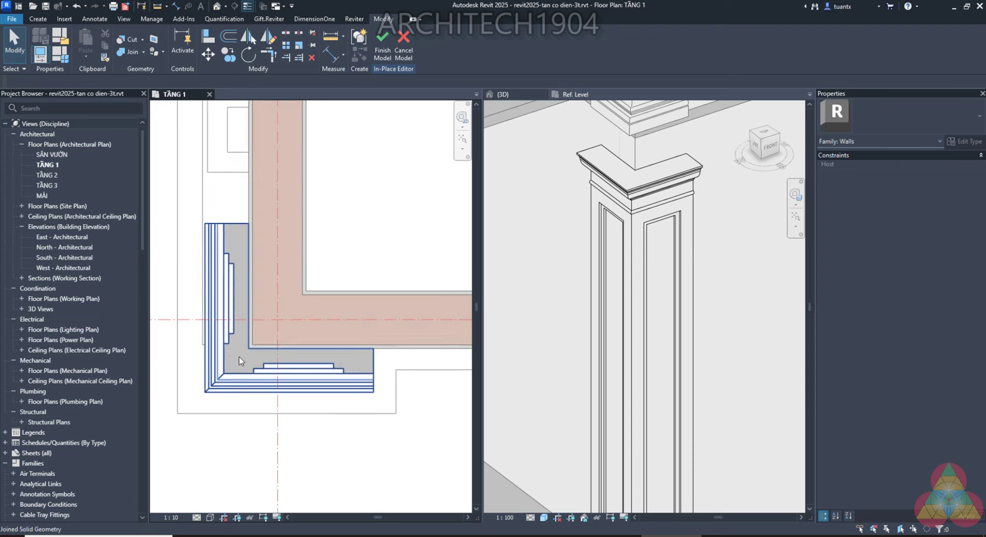
scroll(253, 374, up, 1)
scroll(243, 219, up, 1)
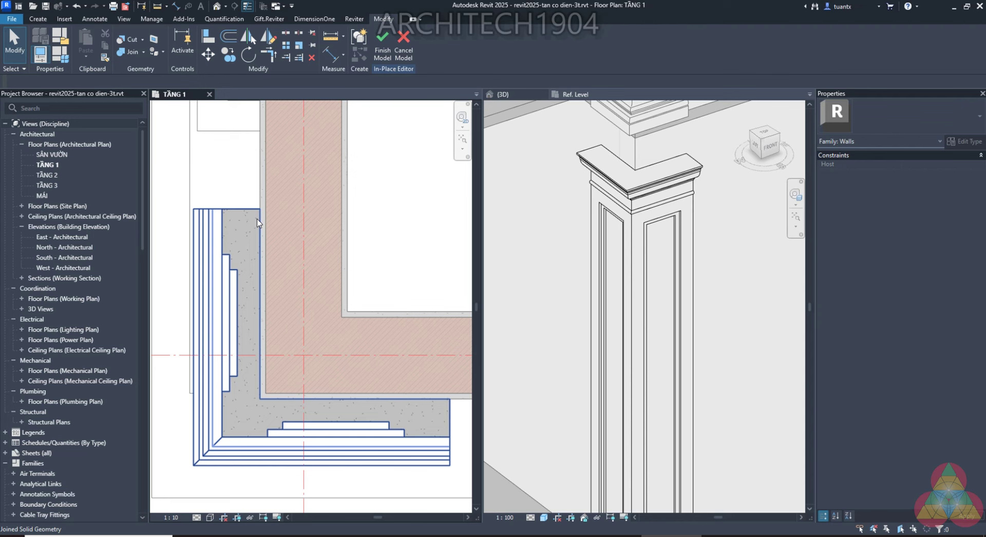
key(Tab)
scroll(586, 343, down, 2)
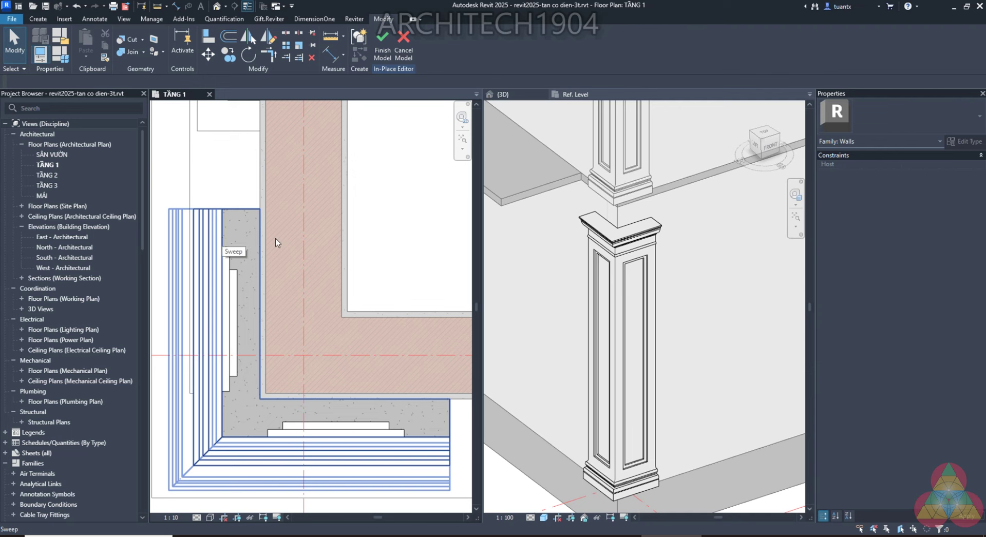
scroll(276, 243, up, 1)
scroll(265, 238, up, 1)
scroll(263, 227, up, 1)
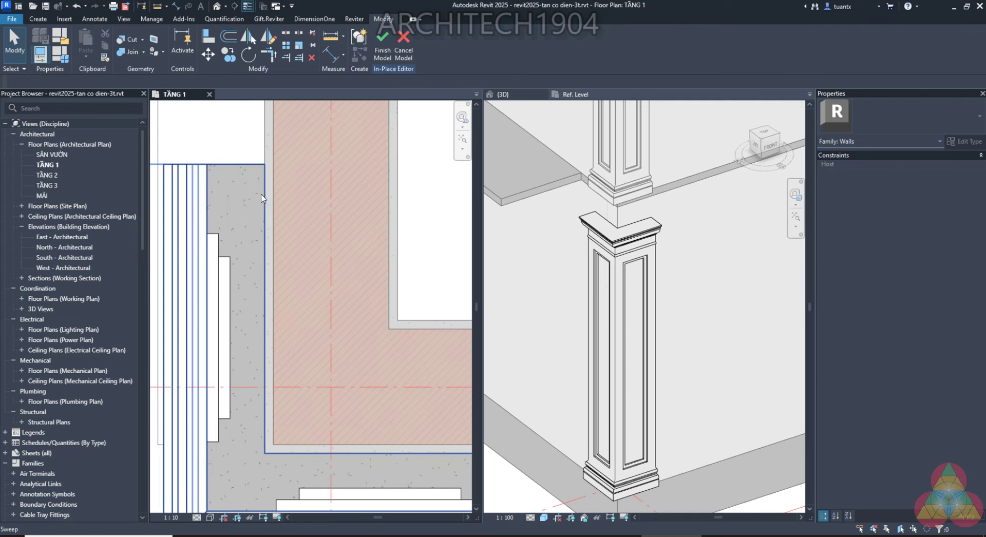
middle_drag(265, 396, 254, 357)
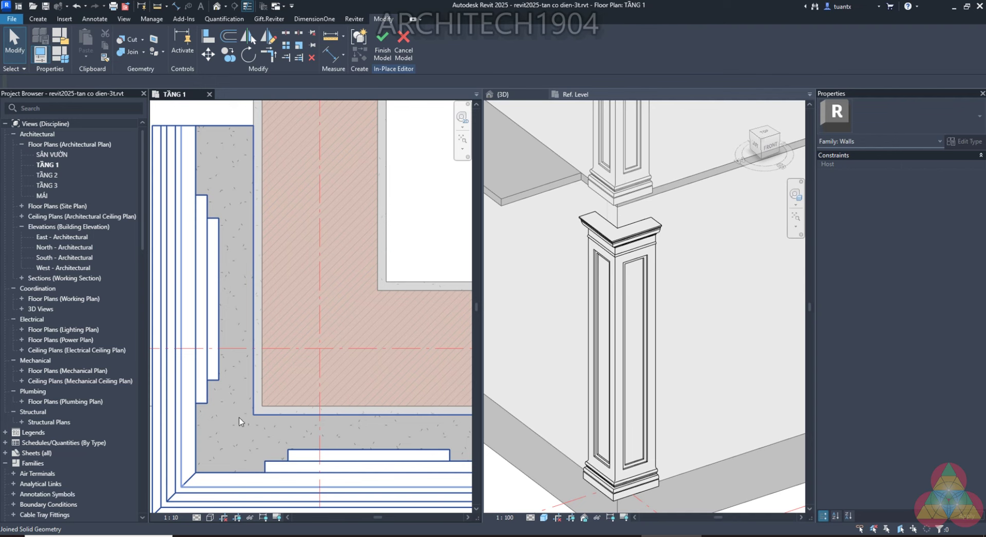
scroll(257, 267, up, 2)
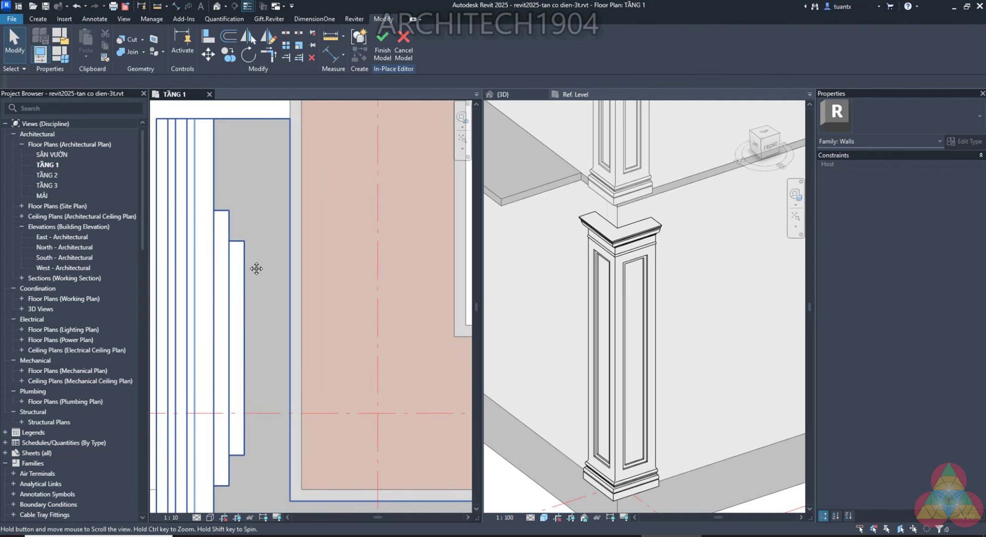
scroll(246, 269, up, 2)
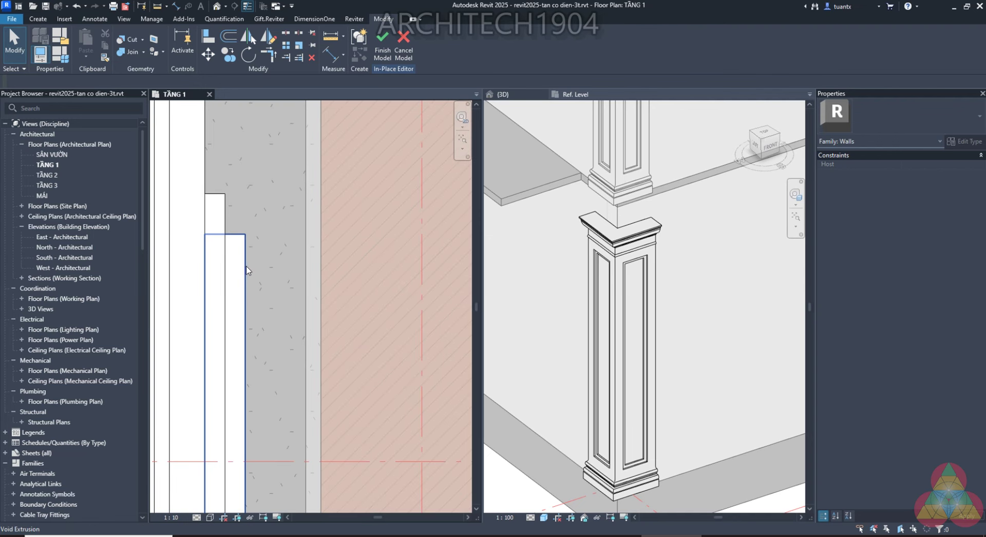
scroll(262, 270, down, 2)
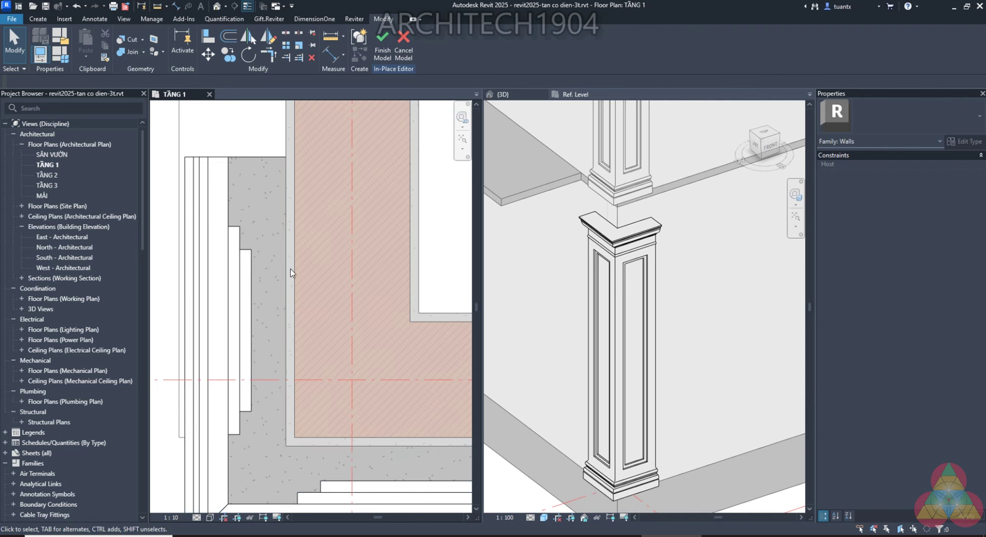
scroll(267, 354, down, 2)
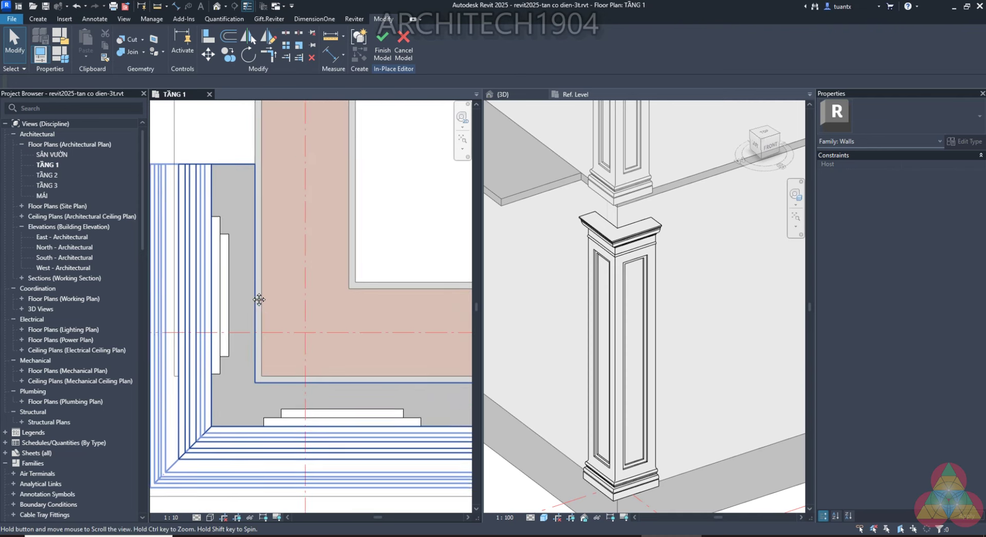
mouse_move(258, 363)
middle_down()
mouse_move(239, 307)
mouse_move(242, 322)
middle_up()
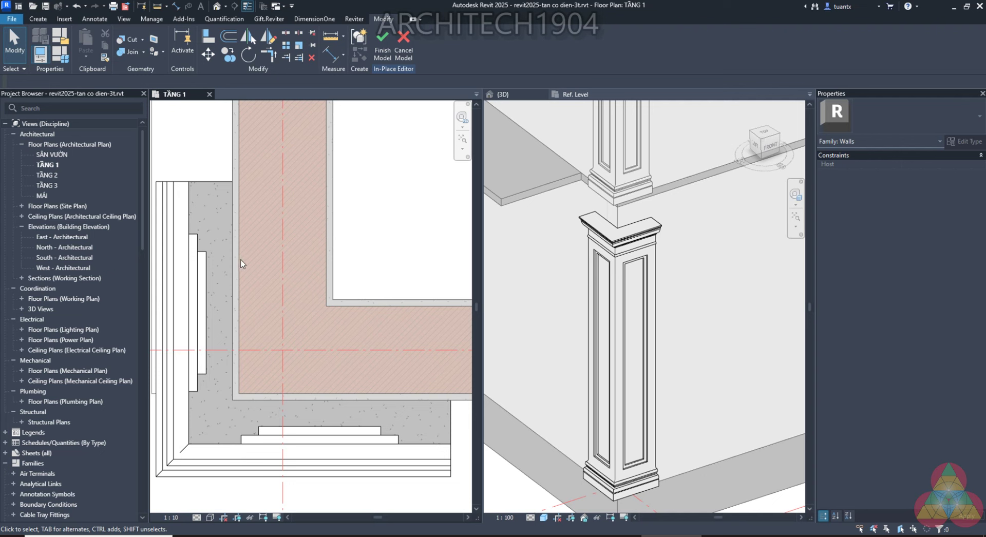
middle_drag(220, 251, 235, 263)
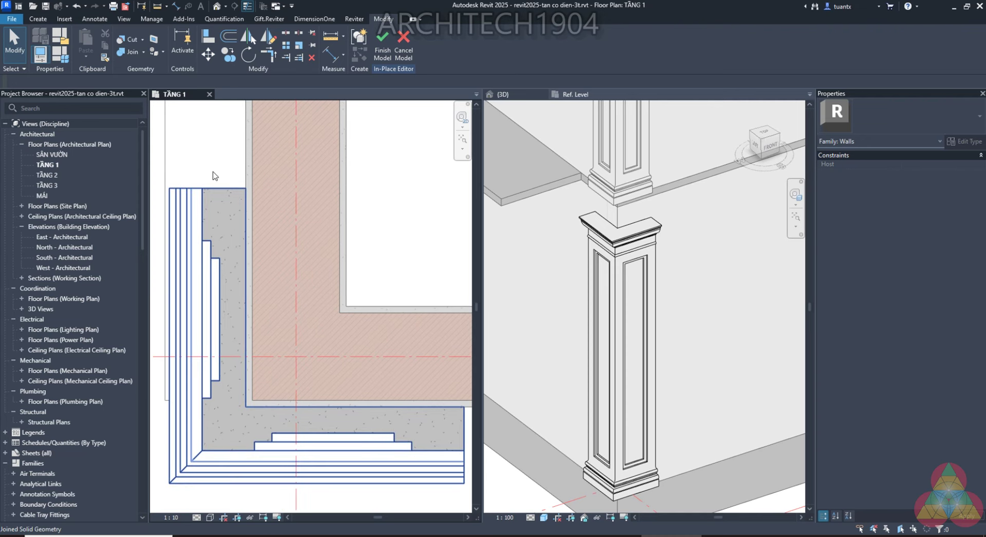
Start a new void sweep and begin sketching its path
click(38, 18)
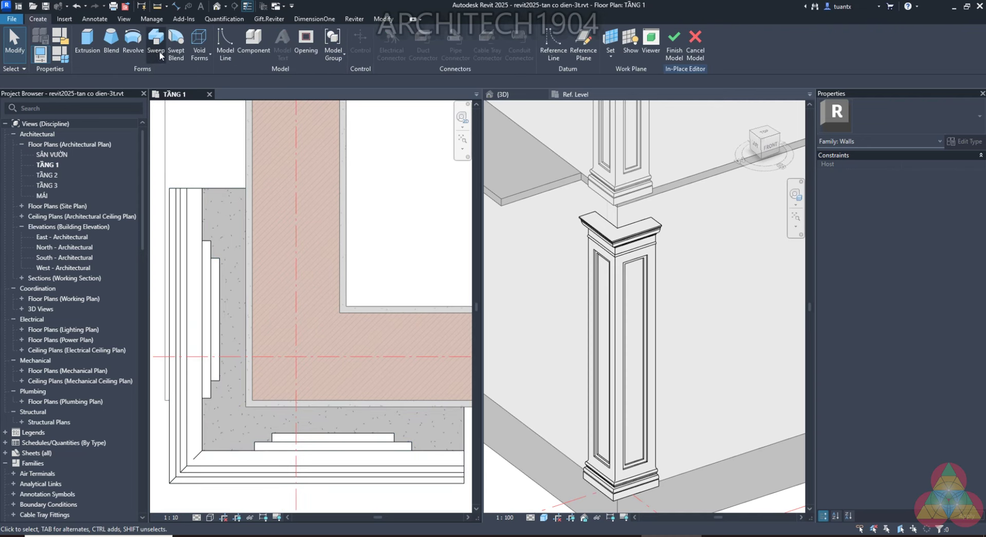
click(199, 46)
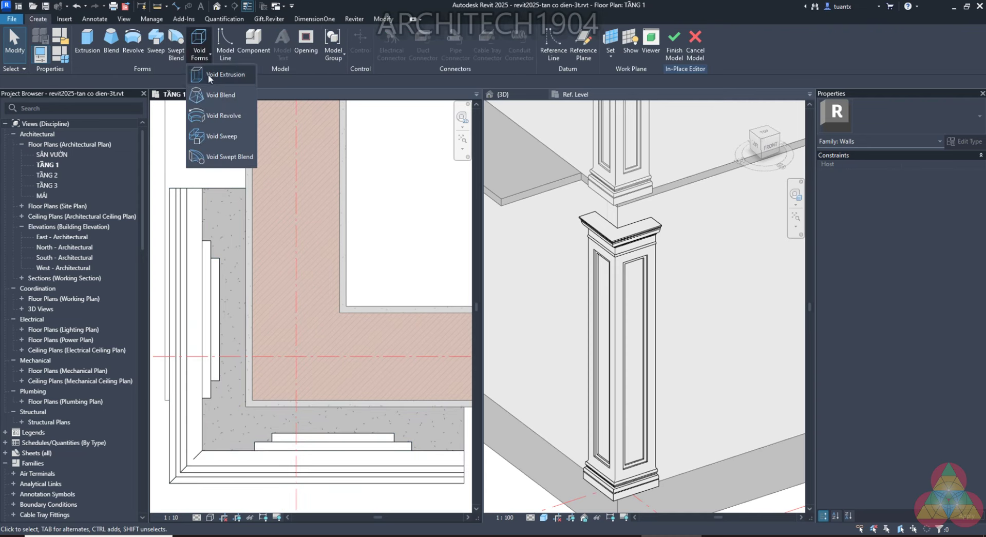
click(222, 139)
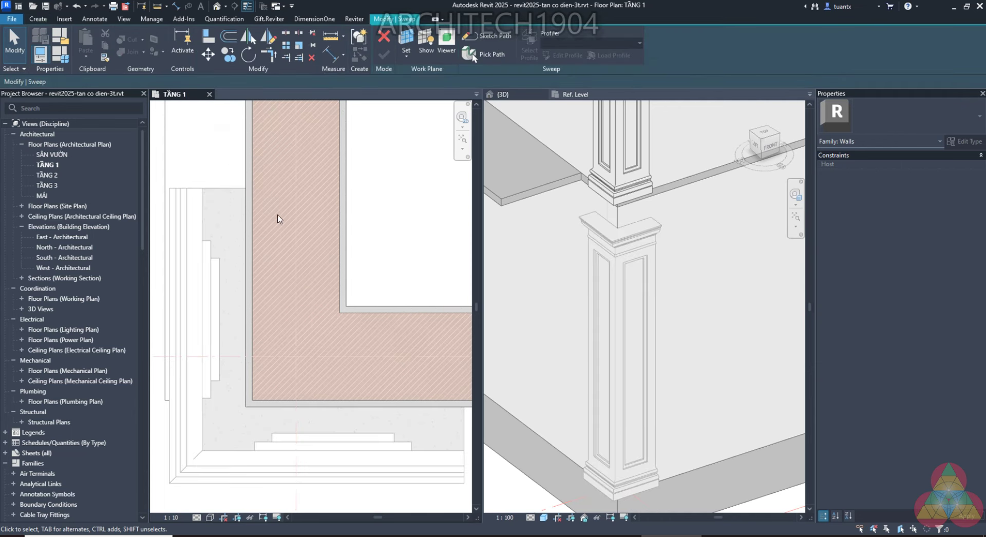
click(489, 39)
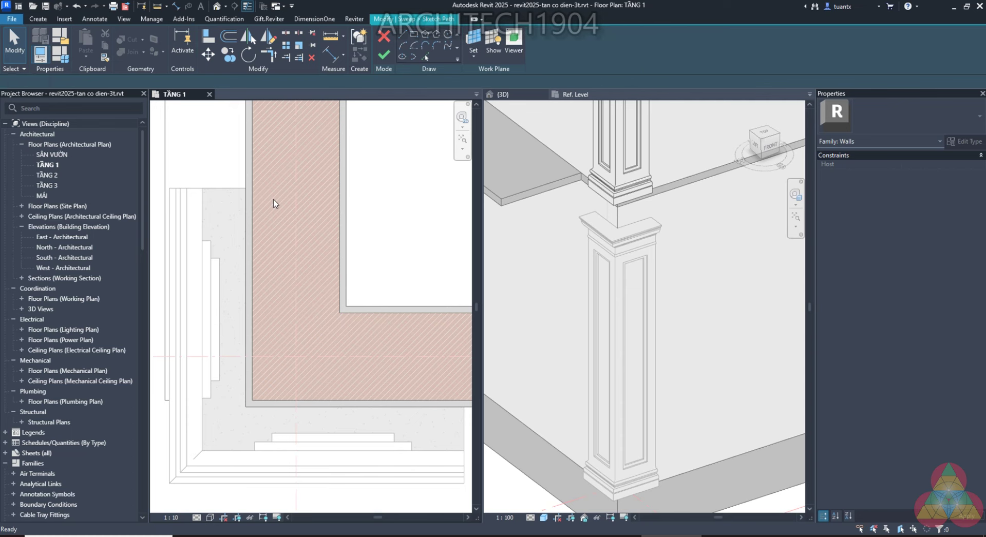
Draw two 480 path lines from the wall corner and finish the path
click(242, 406)
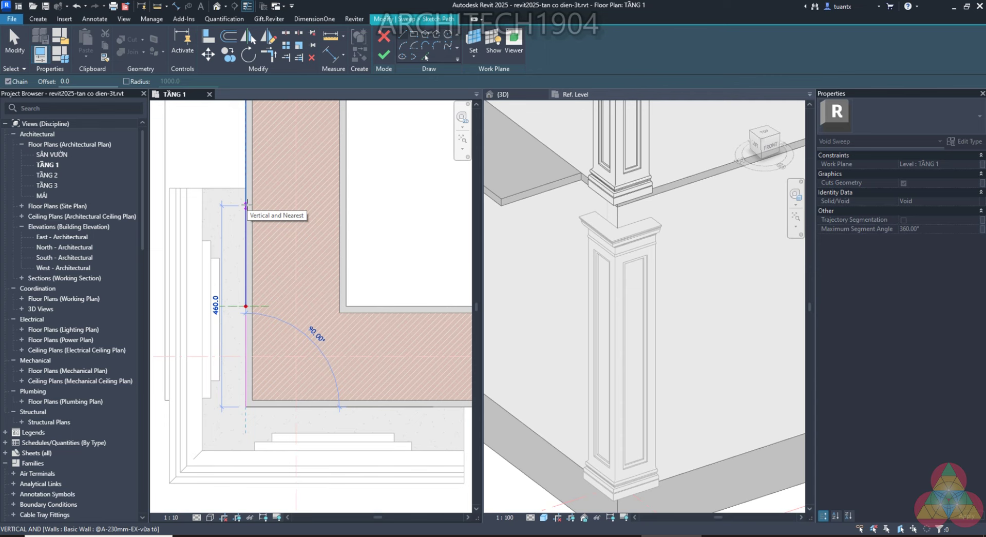
text(480)
key(Return)
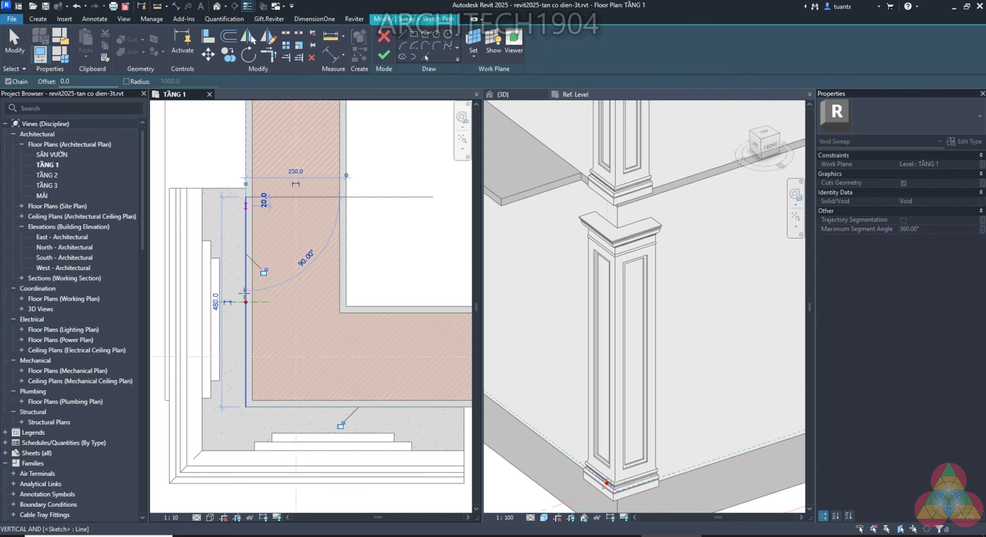
click(247, 406)
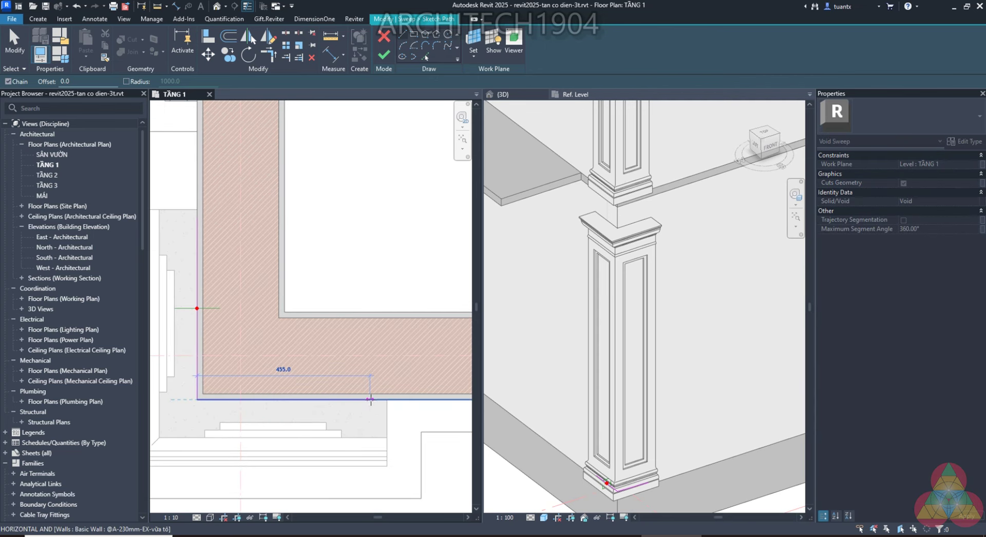
text(480)
key(Return)
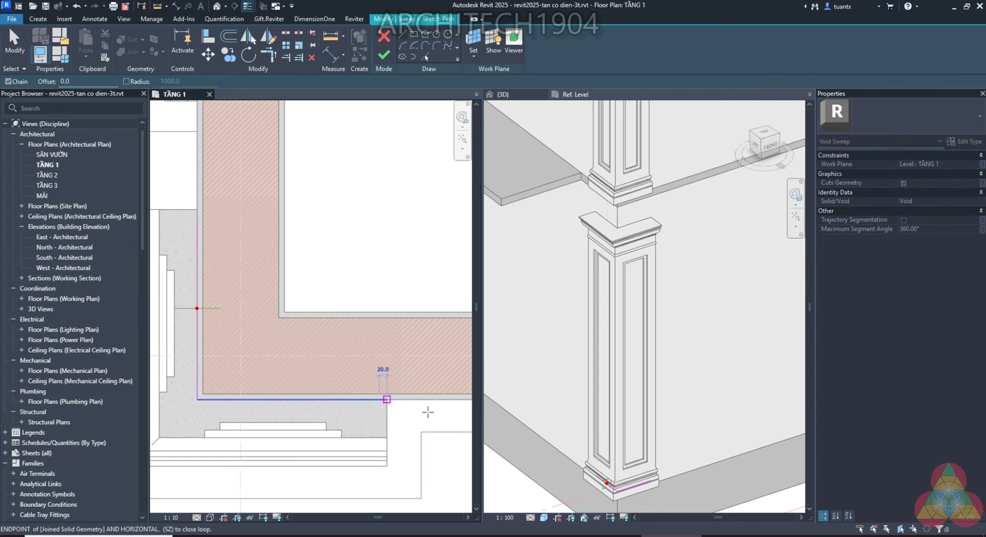
middle_drag(328, 348, 370, 361)
scroll(261, 317, up, 2)
scroll(261, 317, up, 2)
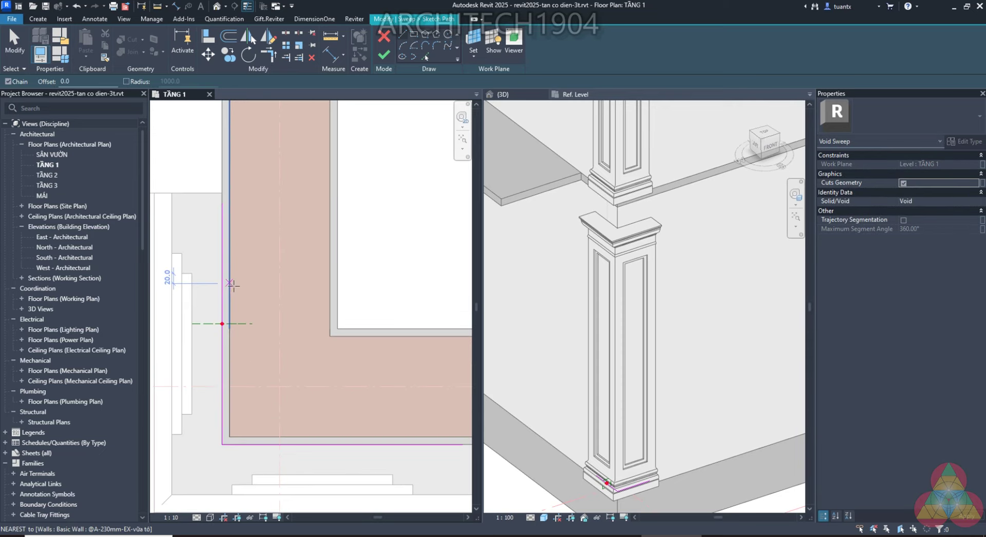
click(385, 55)
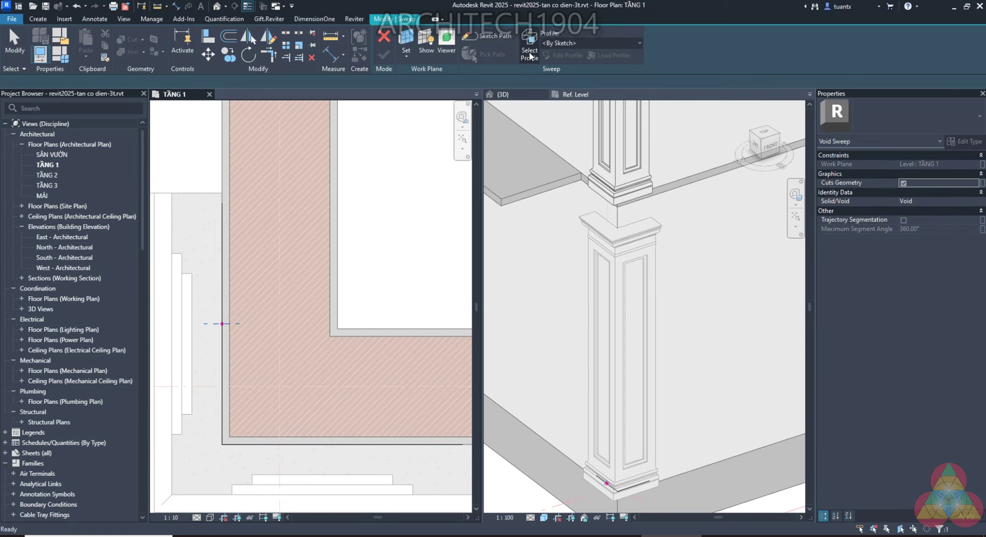
Open the South elevation for the void sweep's profile sketch and zoom to the column base
click(557, 55)
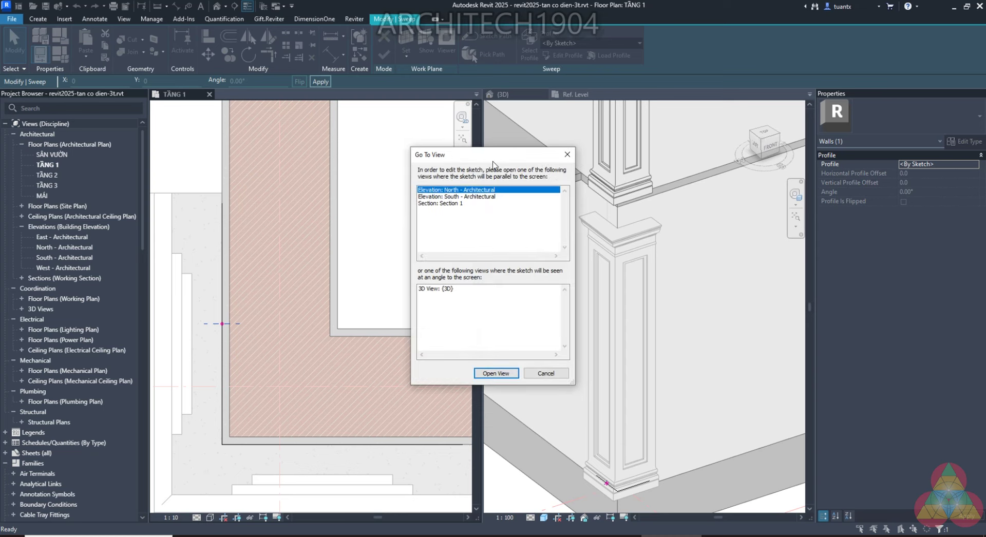
click(451, 196)
click(494, 373)
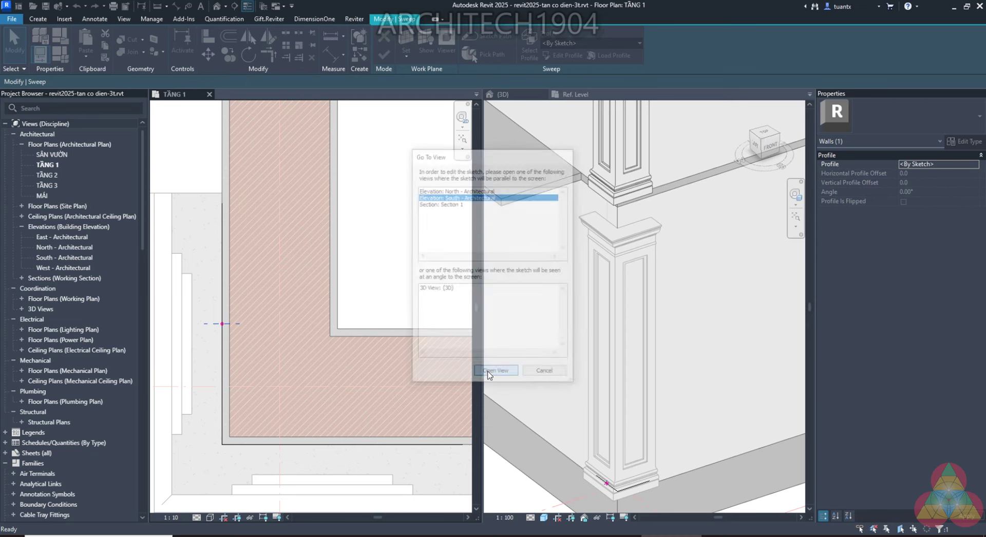
scroll(214, 343, up, 5)
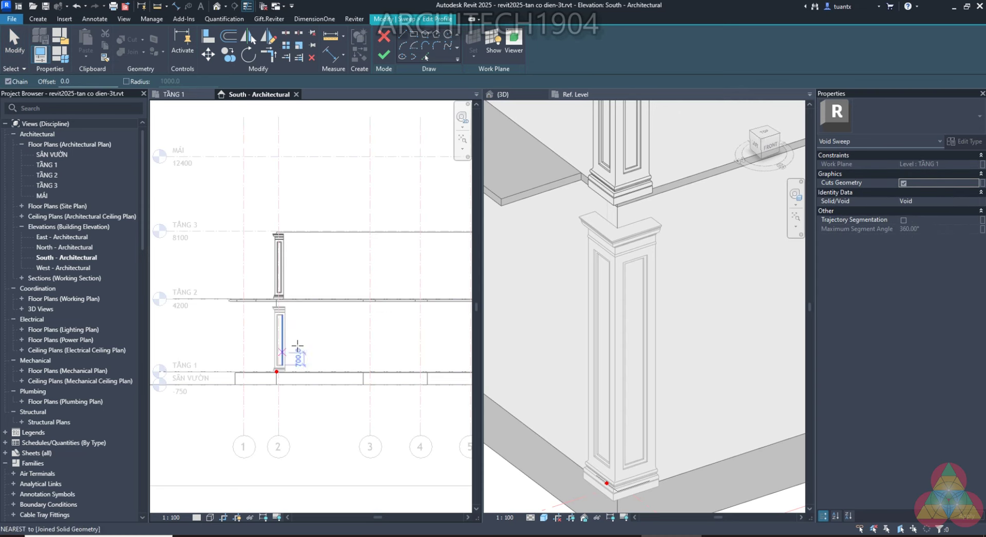
scroll(288, 345, up, 3)
scroll(240, 401, up, 1)
scroll(240, 401, up, 2)
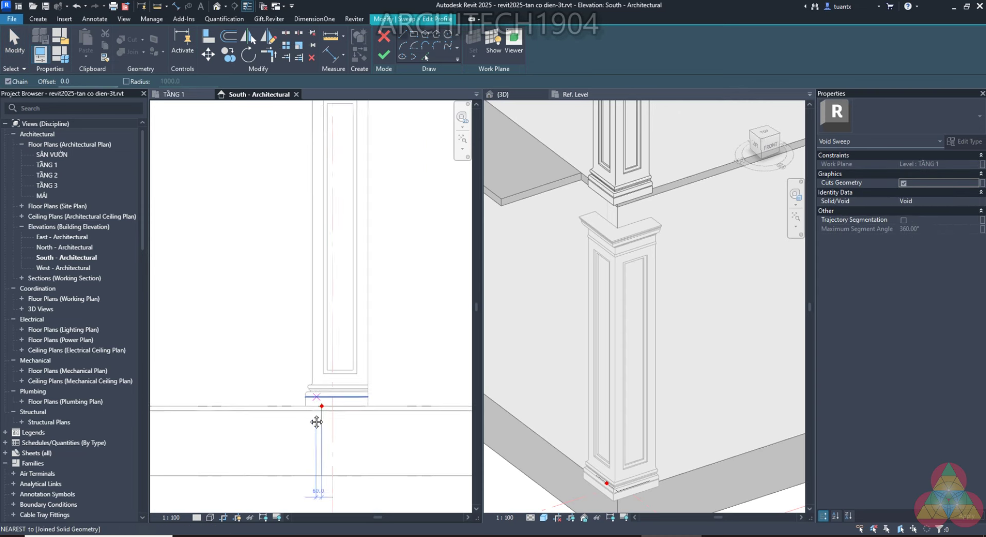
scroll(321, 440, up, 1)
middle_drag(325, 426, 310, 426)
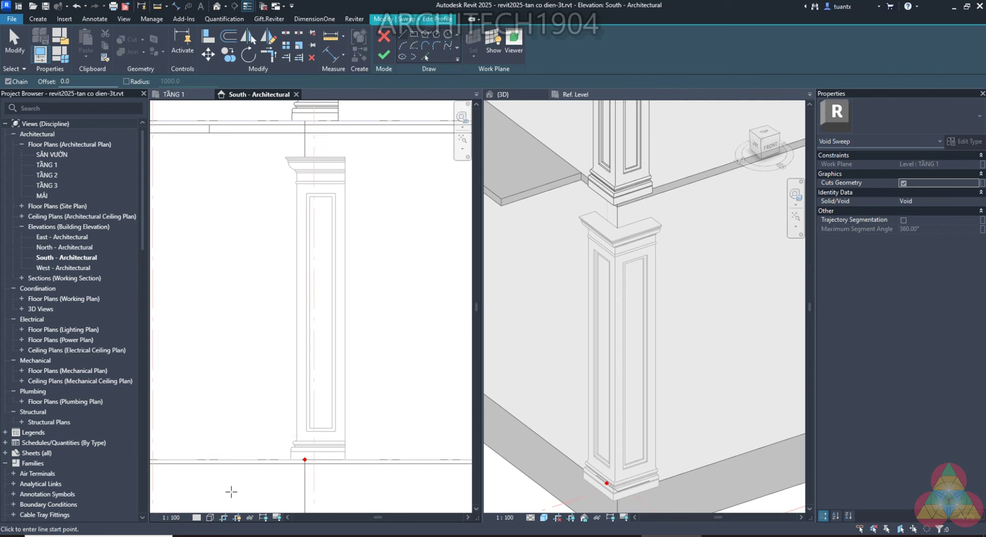
Switch to Wireframe and draw a line from the column base to the cornice top
click(209, 518)
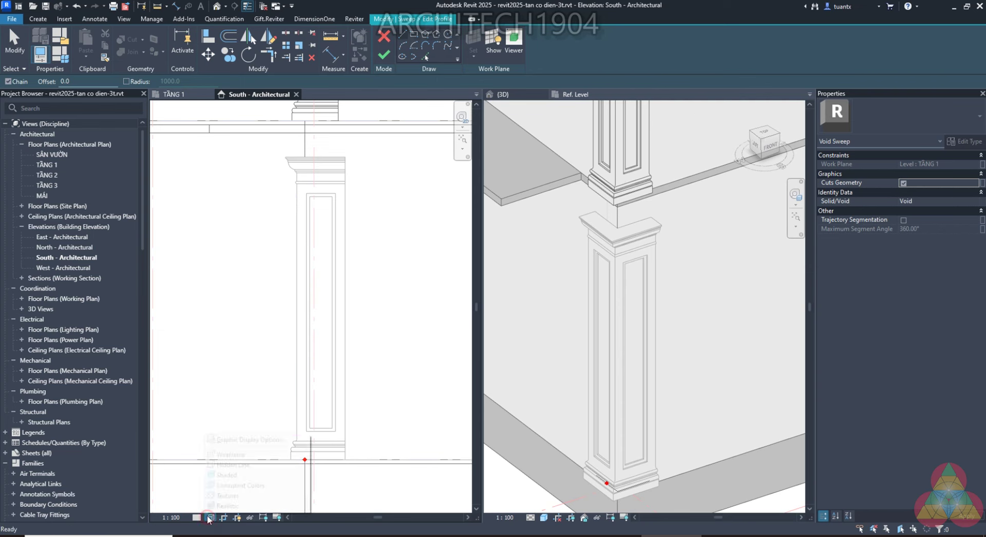
click(222, 454)
scroll(308, 457, up, 1)
scroll(324, 464, up, 1)
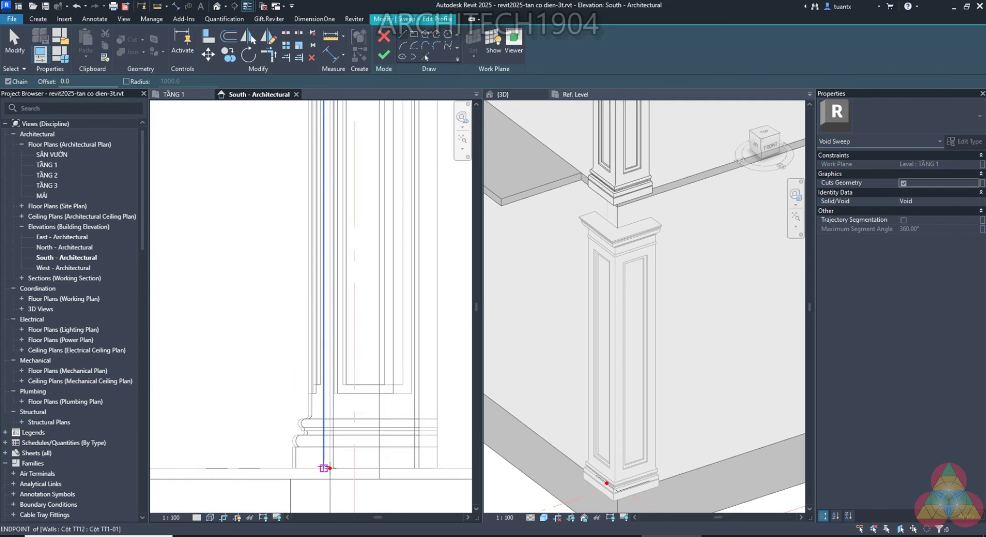
click(413, 34)
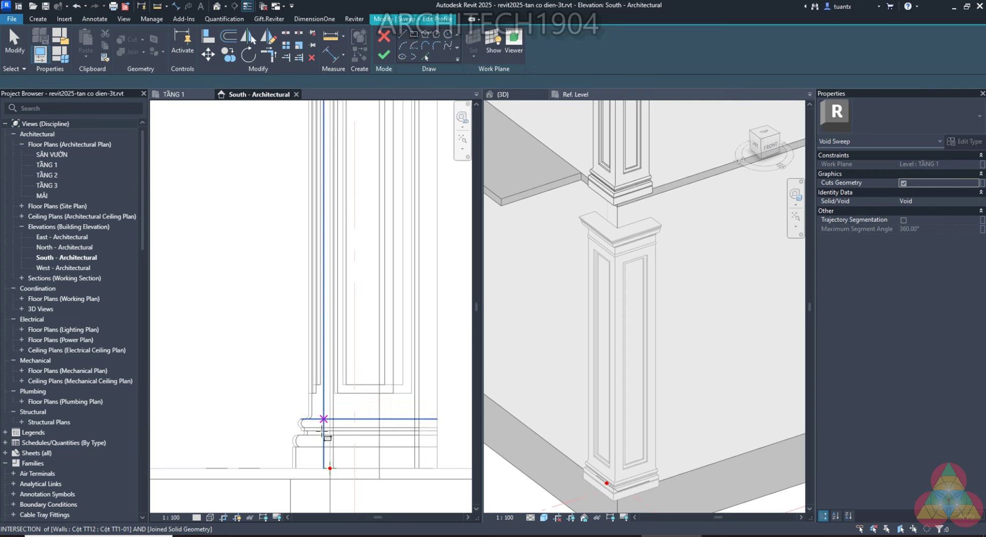
click(323, 458)
middle_drag(330, 469, 293, 323)
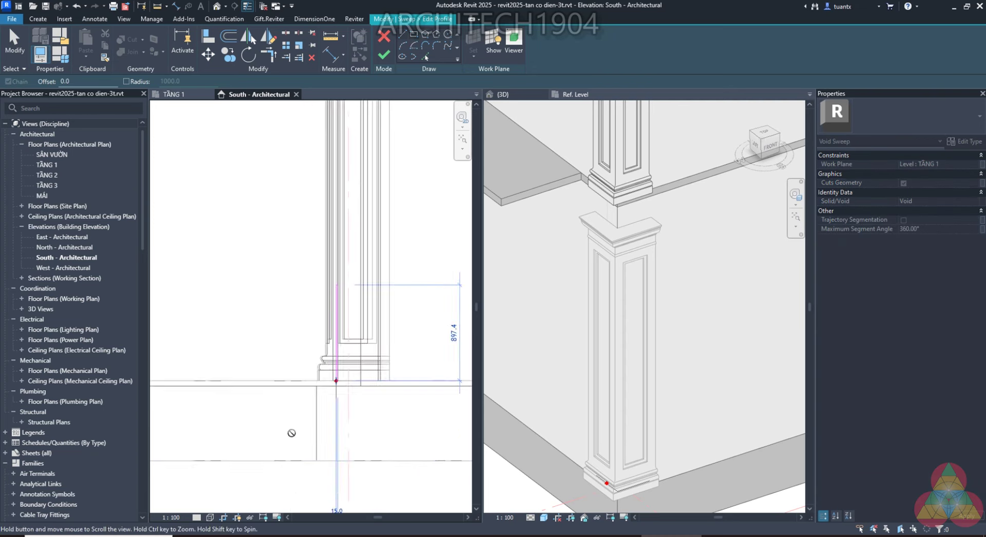
scroll(272, 267, up, 2)
scroll(267, 252, up, 1)
scroll(269, 235, up, 2)
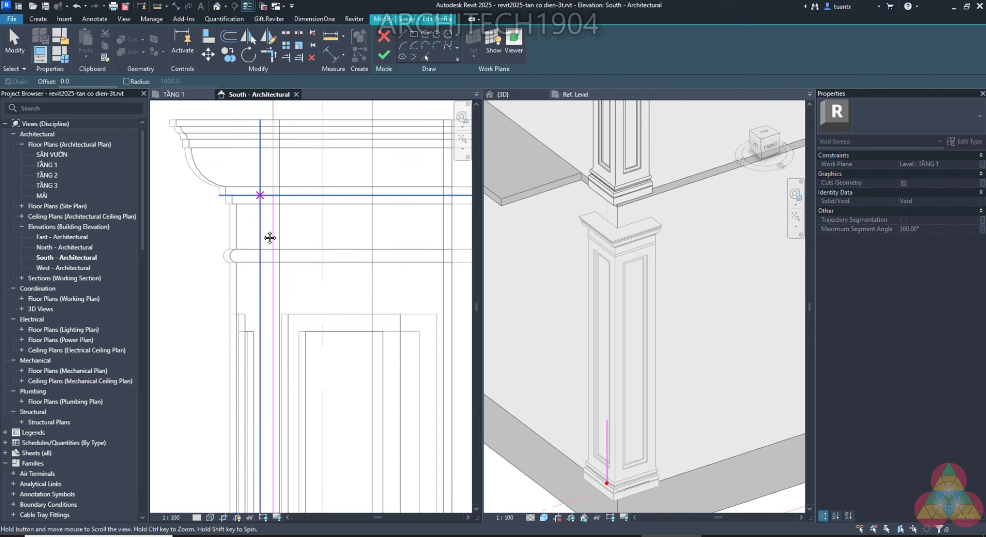
scroll(244, 157, up, 2)
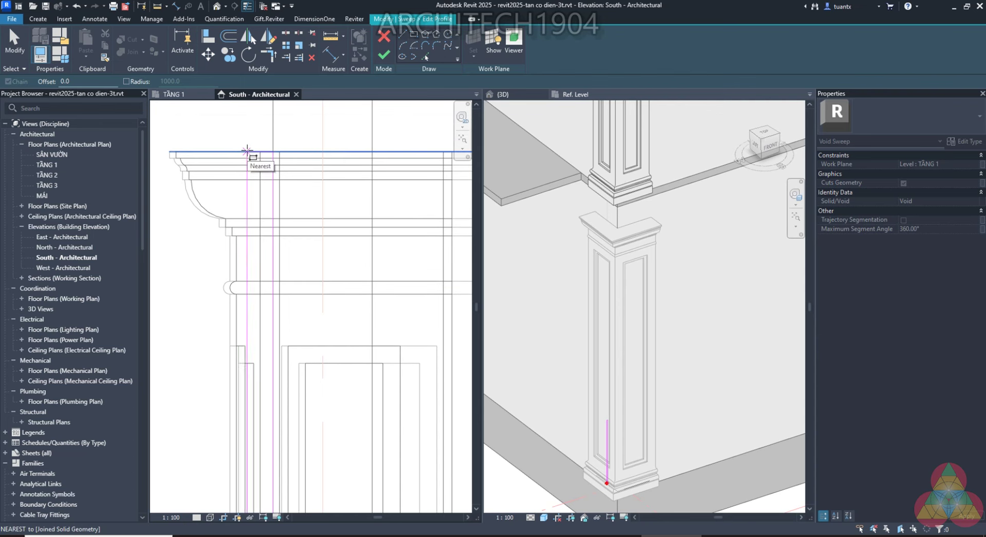
click(244, 152)
key(Escape)
key(Escape)
Move the line slightly right with MV and finish the sketch
middle_drag(252, 480, 251, 352)
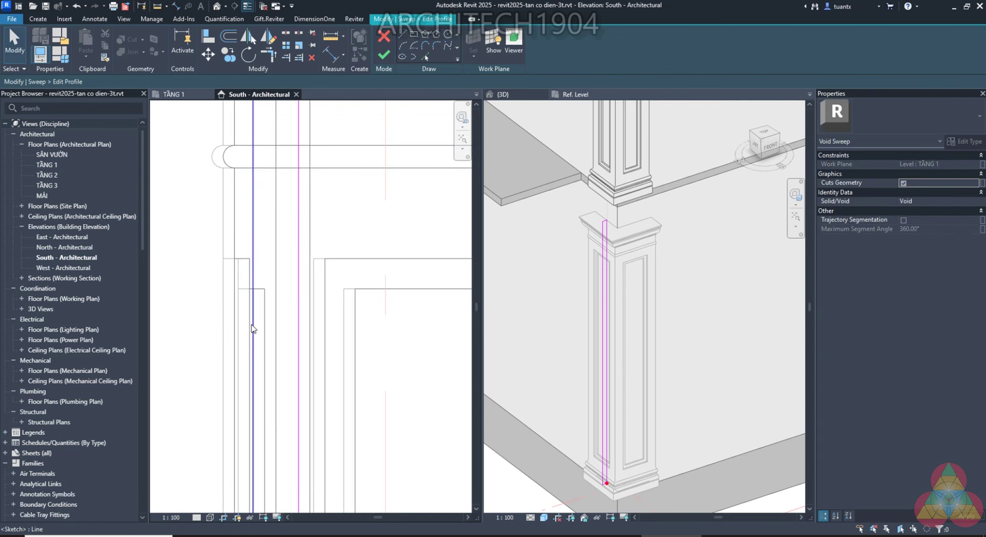
click(252, 326)
drag(265, 323, 268, 322)
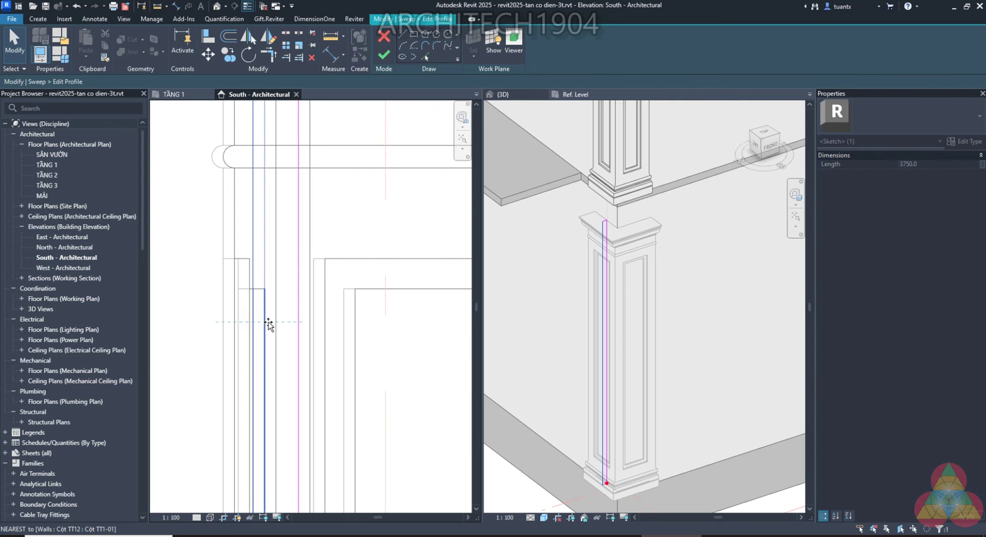
key(m)
key(v)
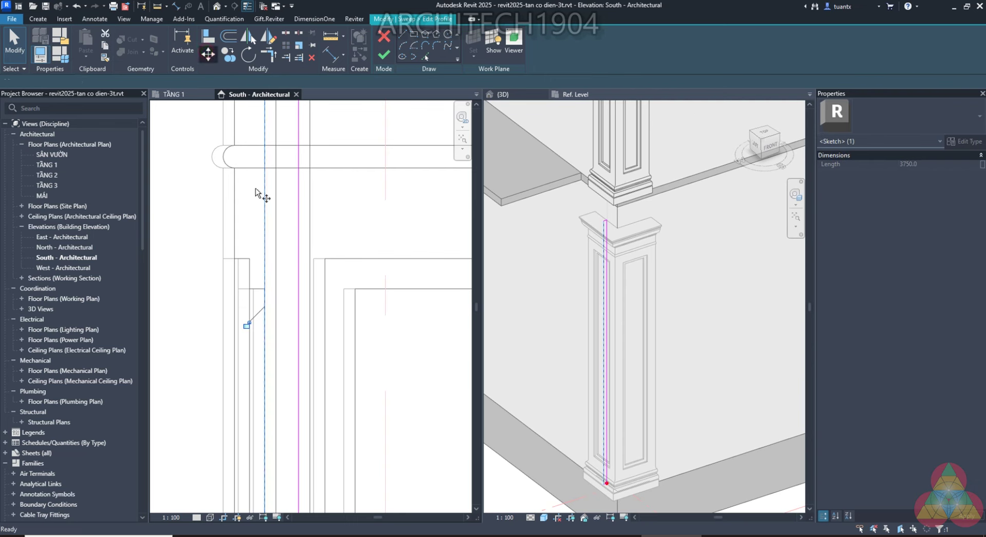
click(264, 275)
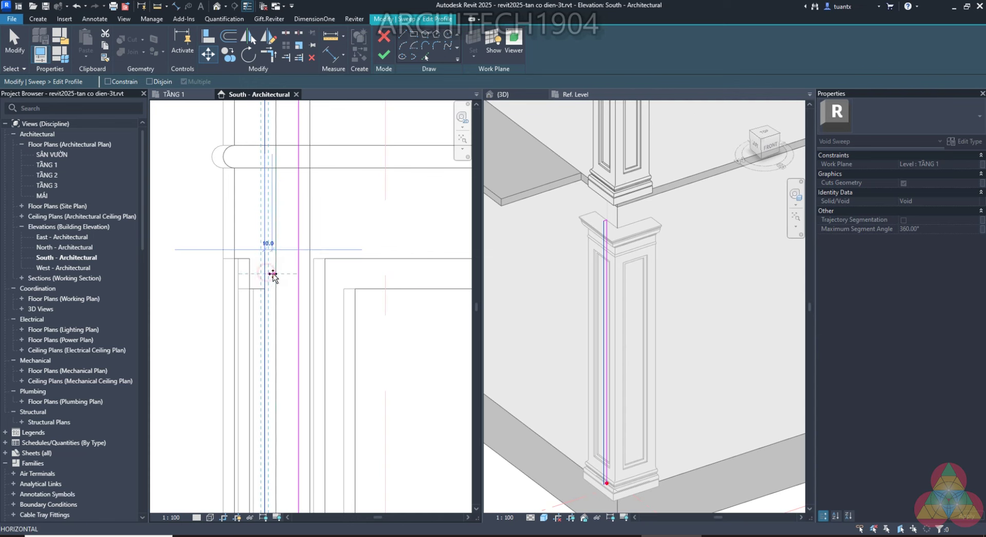
click(273, 275)
scroll(274, 280, down, 2)
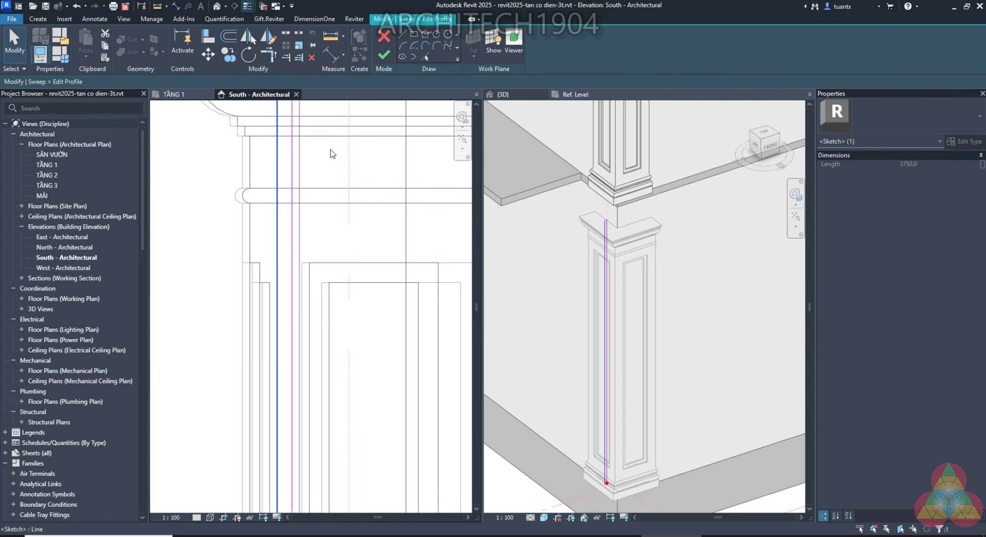
click(384, 56)
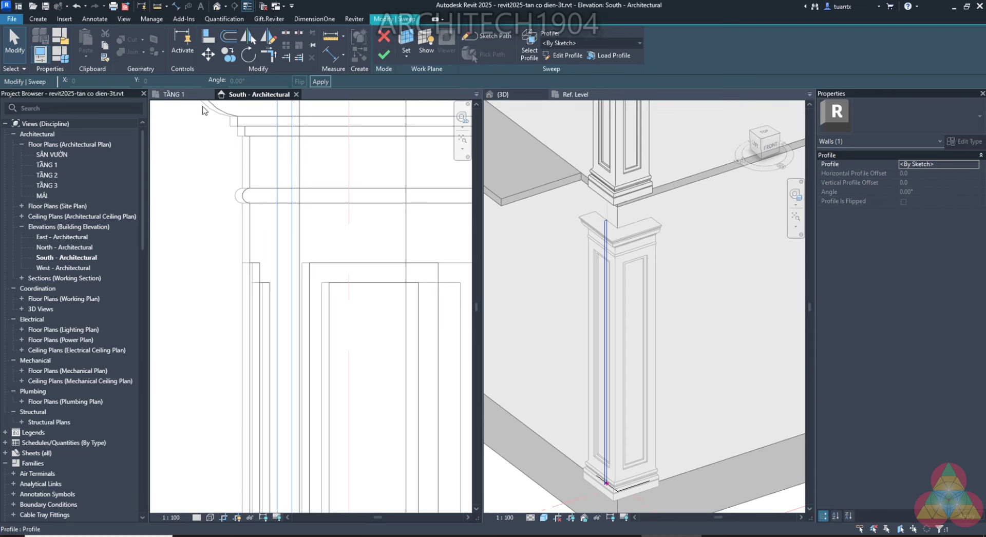
Switch to the TẦNG 1 plan and finish the void sweep
click(173, 94)
scroll(337, 267, down, 2)
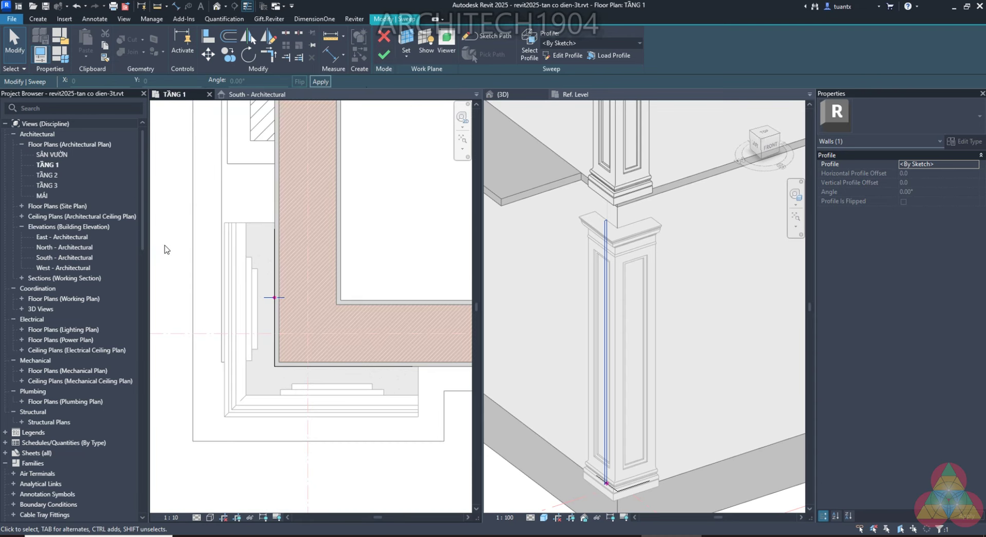
click(175, 236)
click(384, 55)
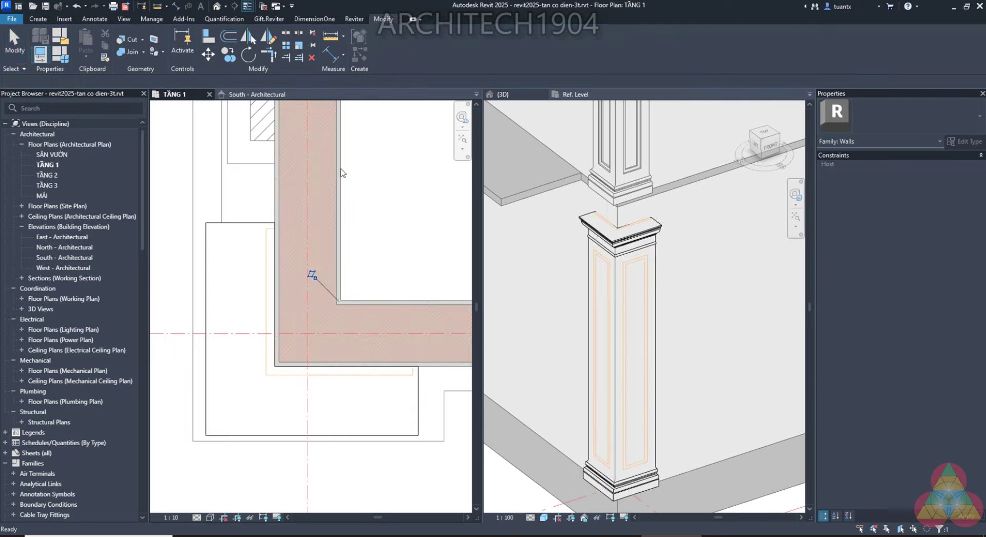
click(174, 244)
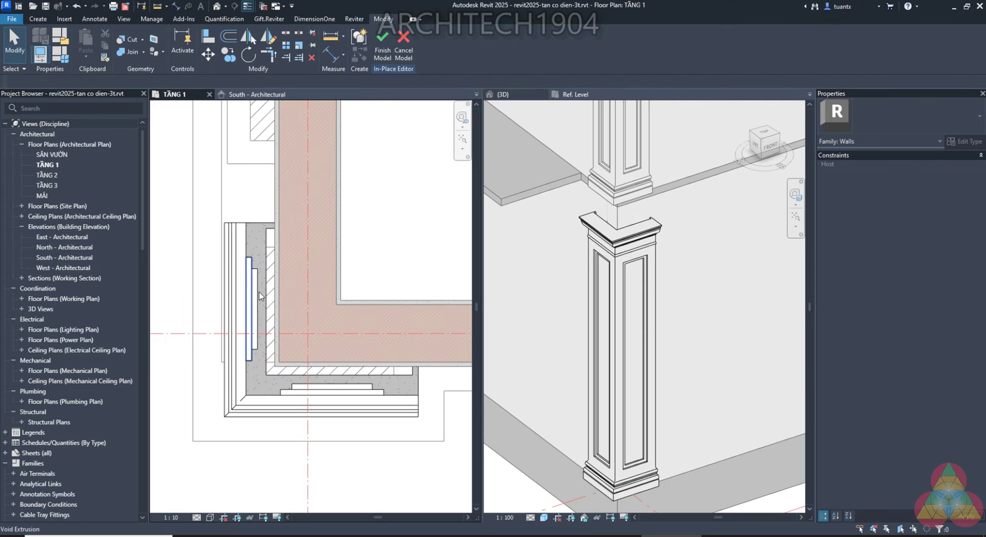
scroll(262, 275, up, 2)
scroll(262, 275, up, 1)
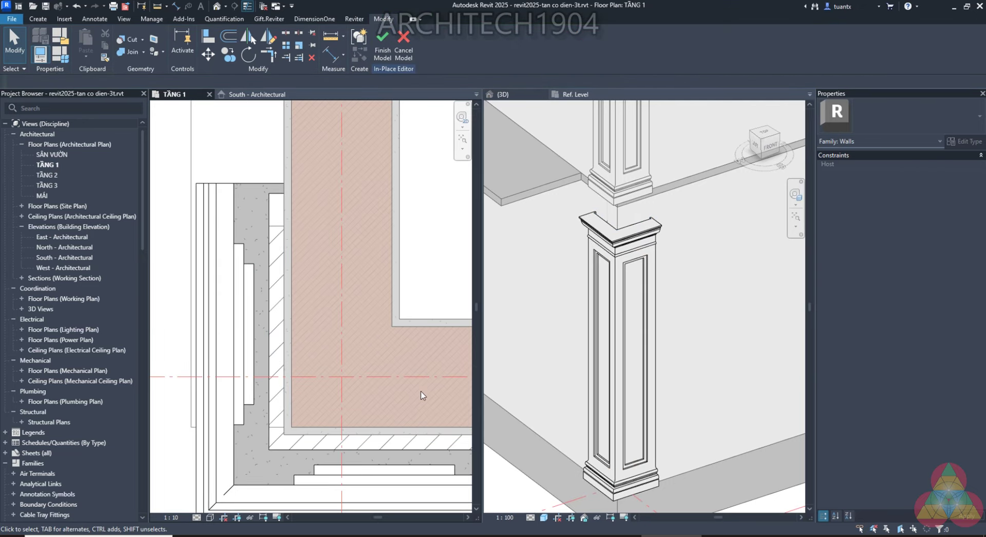
scroll(400, 393, down, 1)
scroll(378, 388, down, 1)
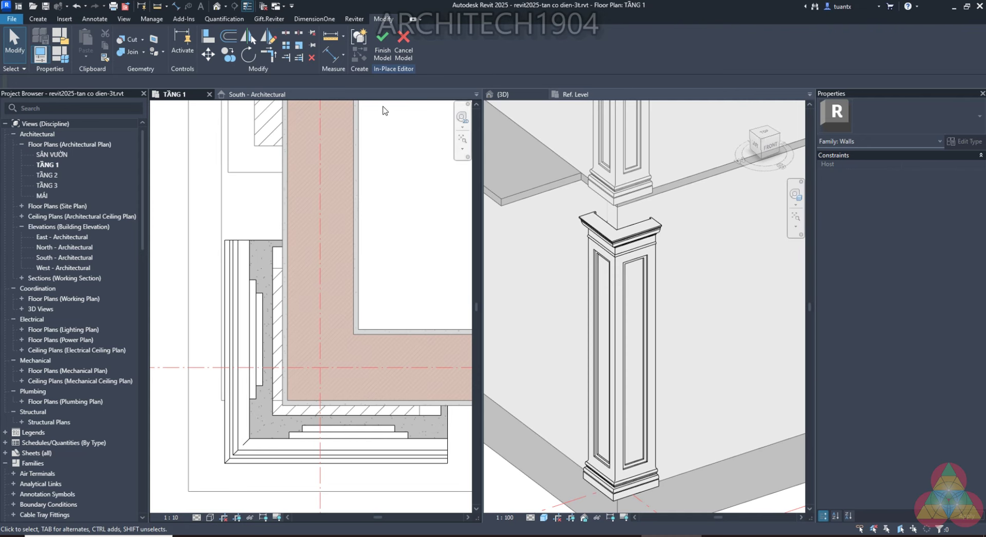
Finish the in-place pilaster model and pan to inspect the cut wall corner
click(383, 43)
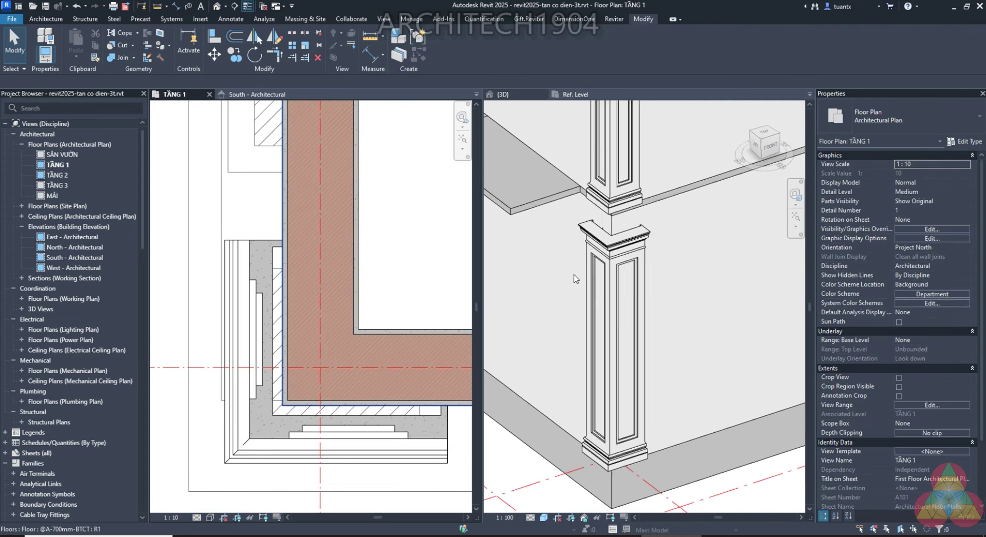
scroll(576, 279, down, 1)
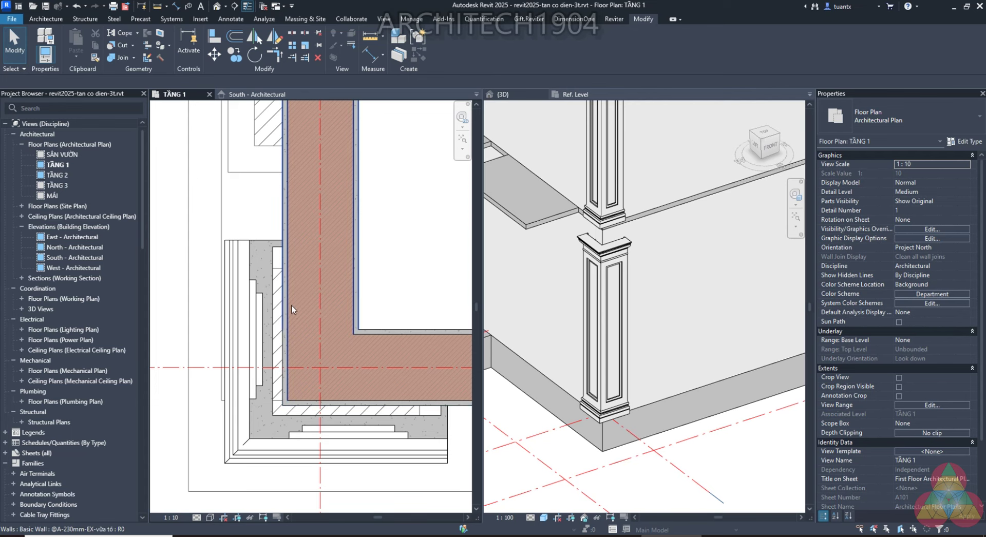
scroll(280, 286, up, 2)
scroll(272, 257, up, 2)
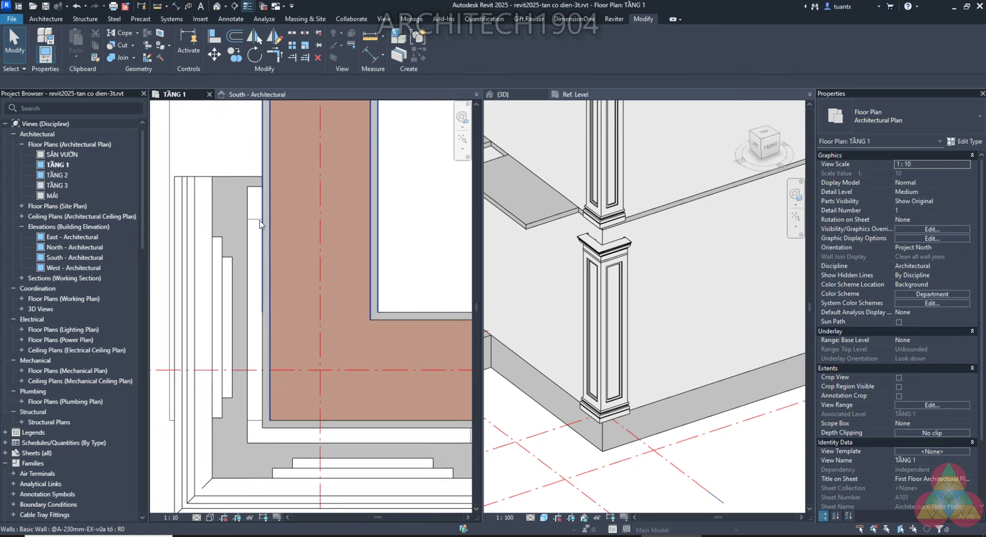
scroll(287, 452, down, 2)
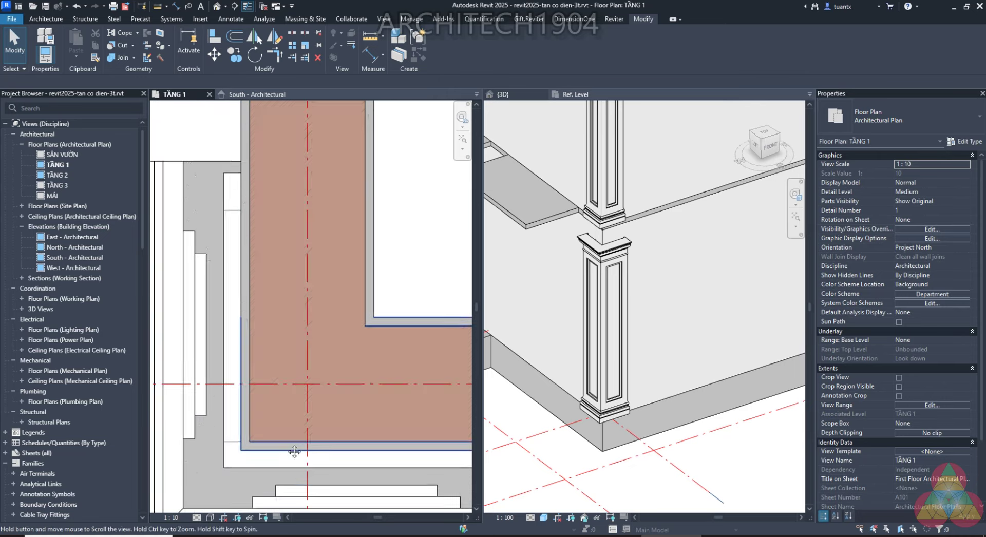
scroll(413, 445, up, 2)
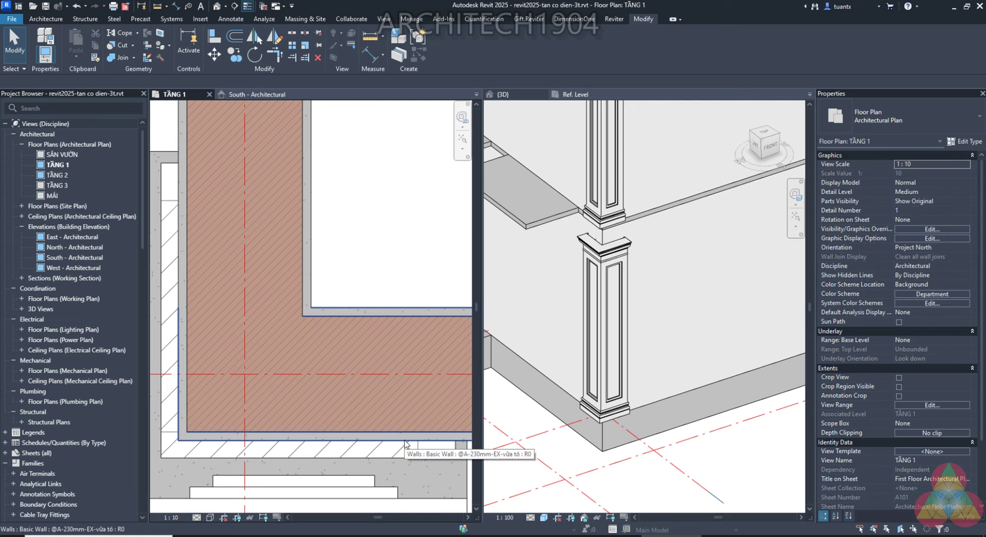
middle_drag(208, 435, 286, 434)
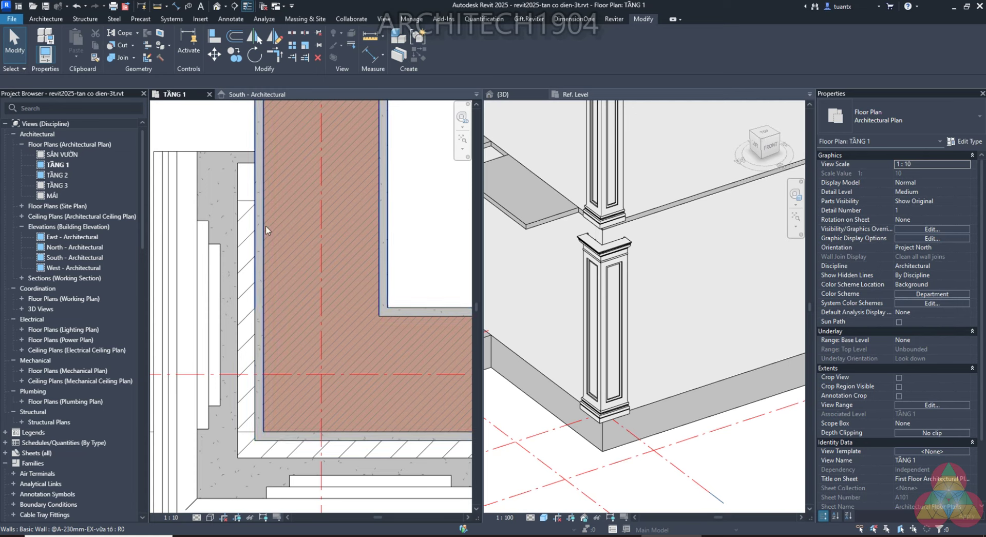
middle_drag(214, 238, 284, 221)
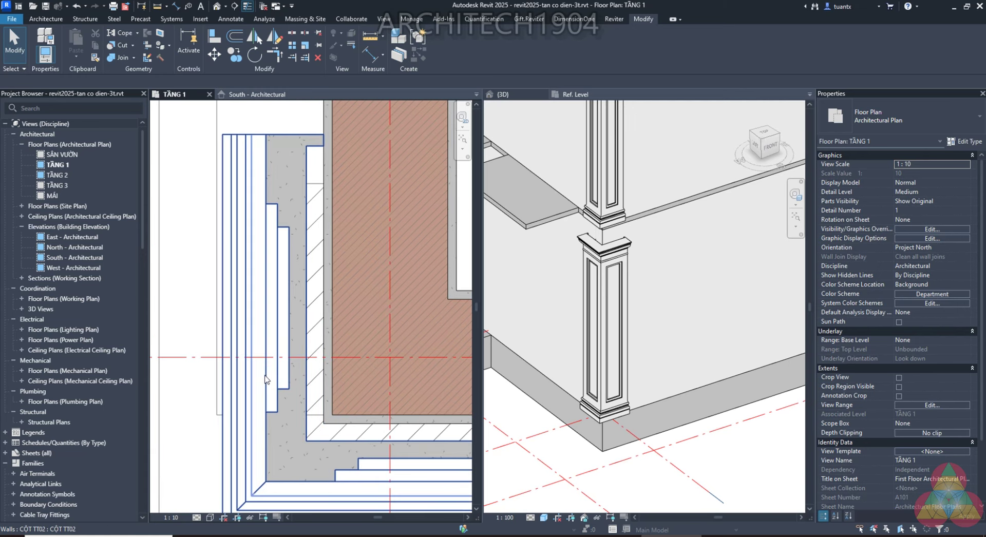
scroll(223, 294, down, 2)
Group the selected CỘT TT02 cladding walls into a model group named 'Cột TT 02'
click(262, 359)
click(262, 359)
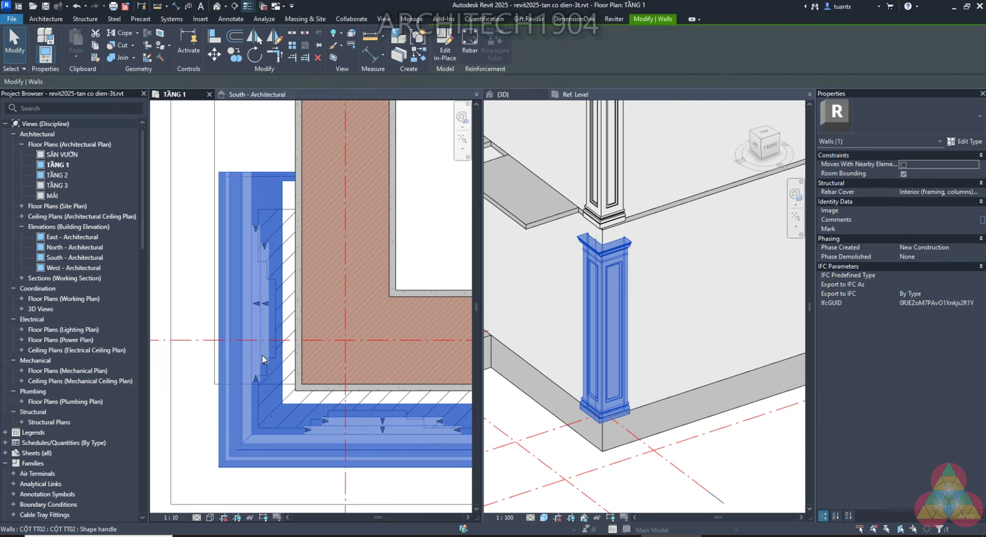
scroll(308, 222, down, 3)
scroll(308, 222, up, 1)
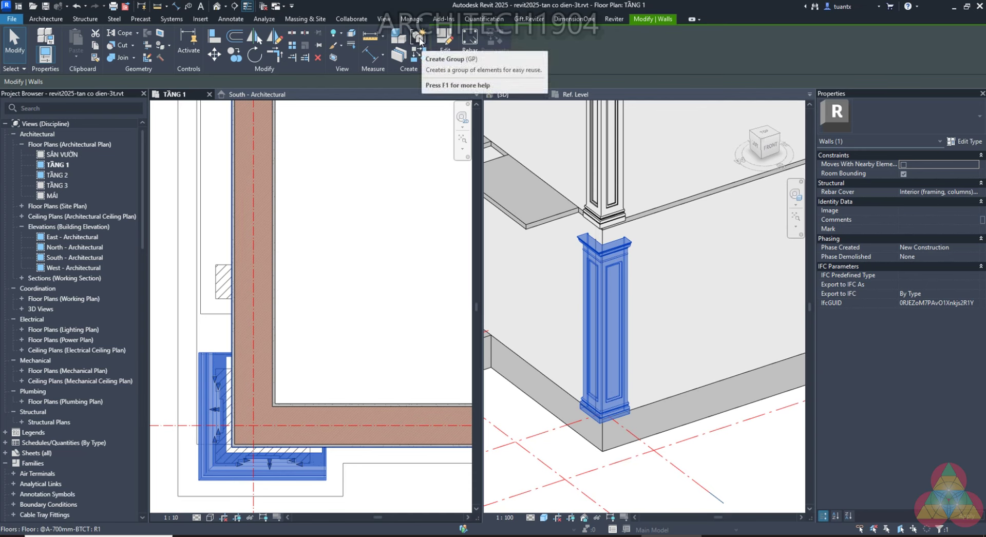
click(419, 39)
text(Cột TT 02)
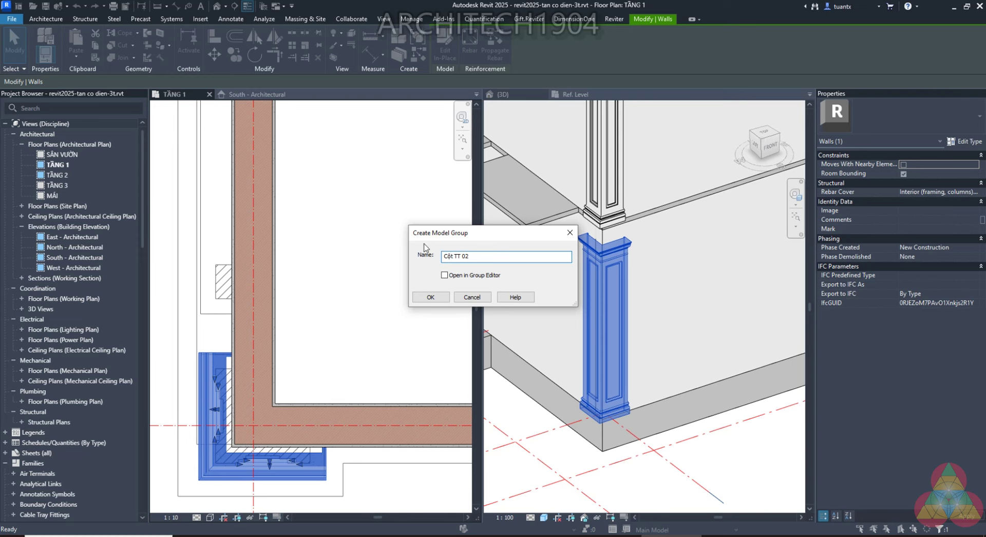
click(429, 297)
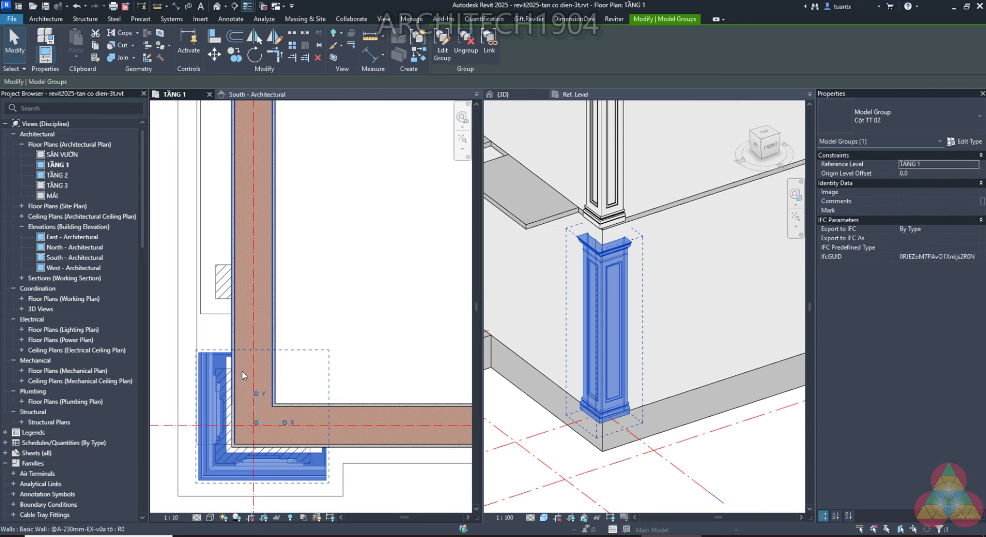
scroll(213, 385, down, 2)
scroll(211, 386, down, 2)
Clear the selection and highlight the Cột TT 02 group in the Project Browser
click(175, 400)
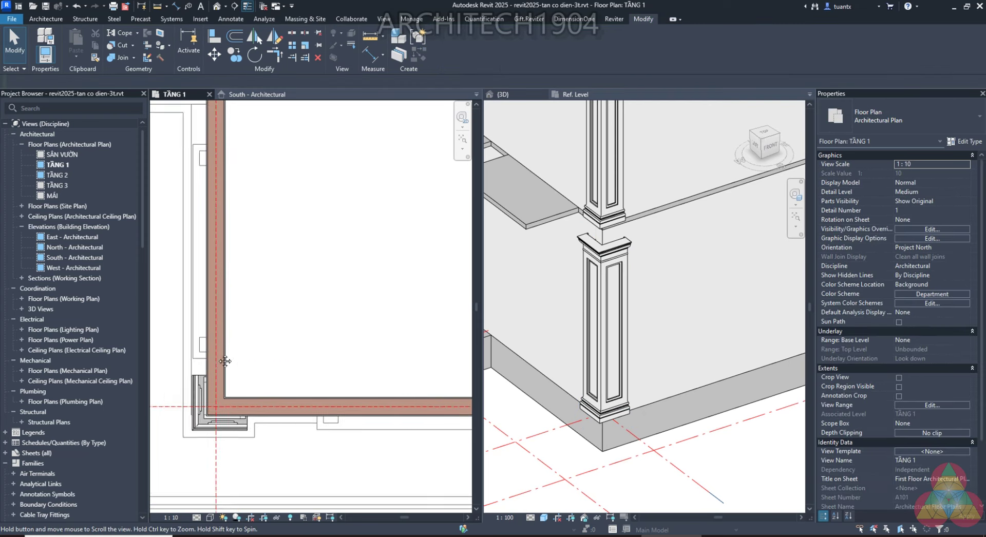
scroll(44, 474, down, 5)
scroll(45, 474, down, 5)
scroll(45, 475, down, 5)
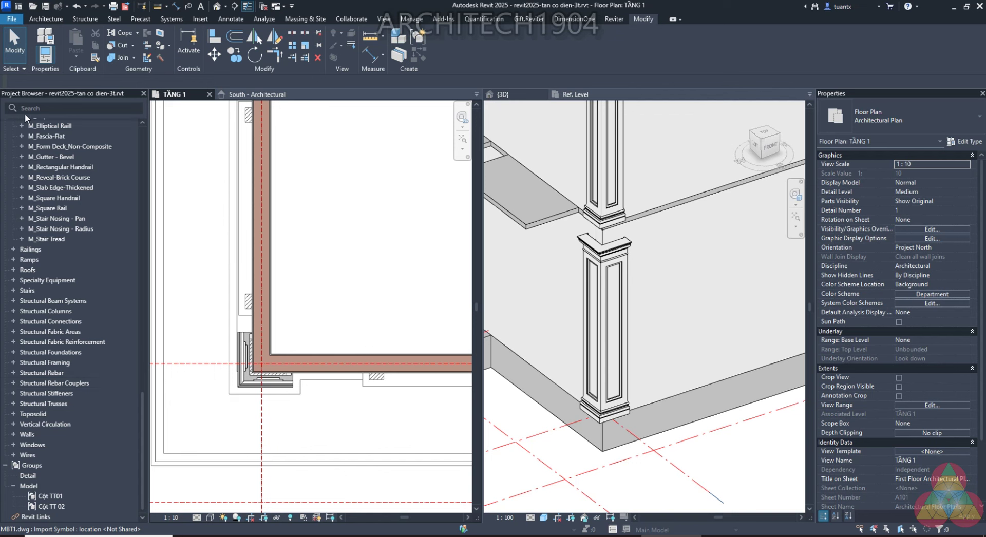
click(46, 508)
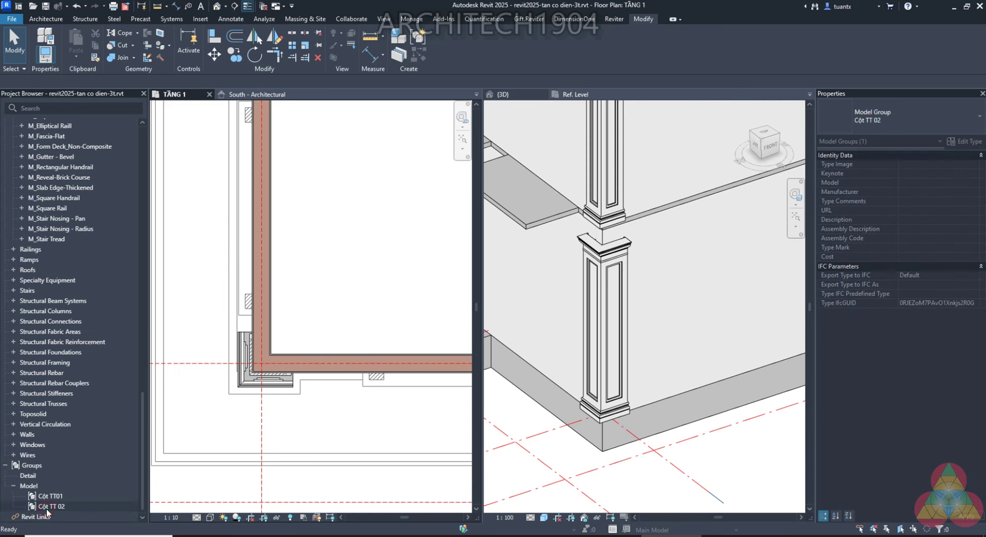
scroll(267, 411, down, 3)
scroll(265, 407, up, 3)
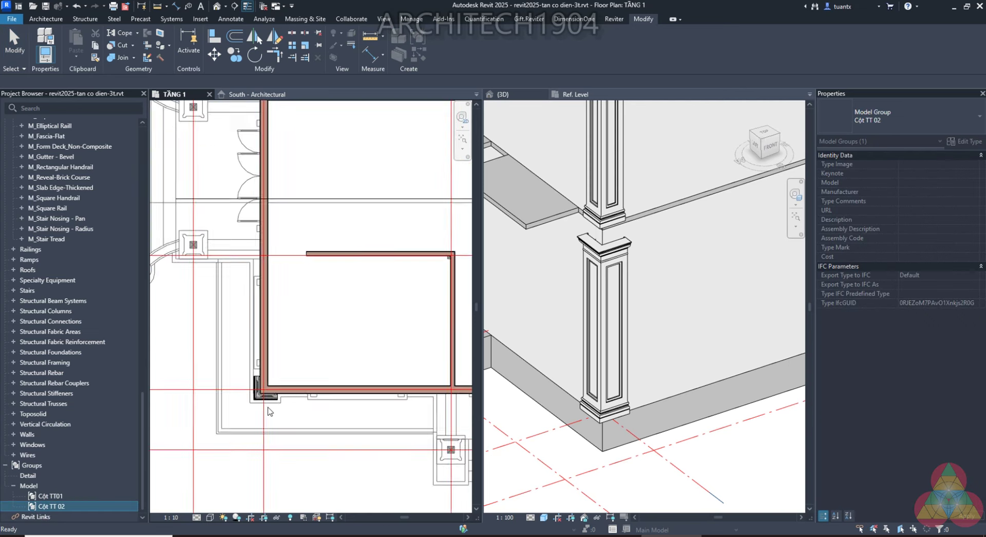
scroll(251, 403, up, 2)
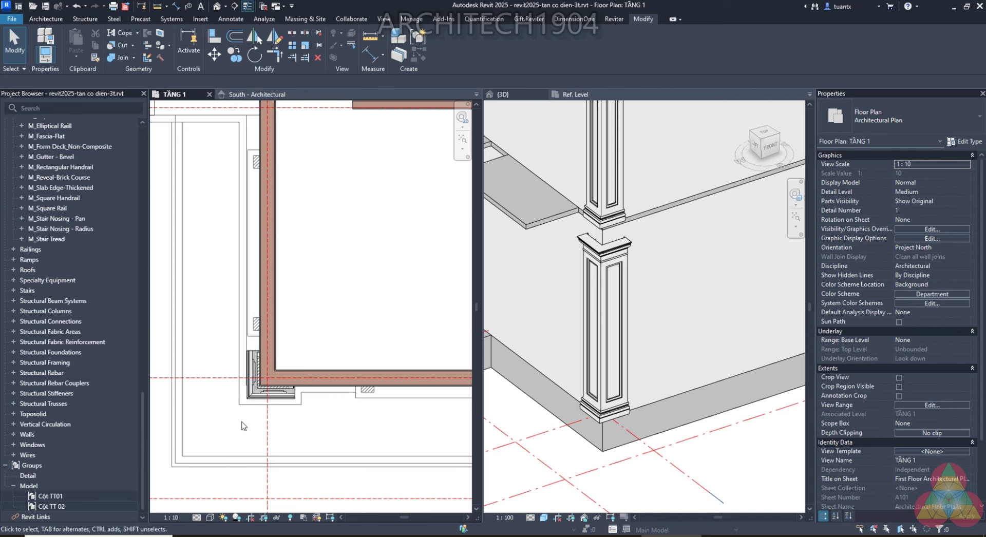
Copy the Cột TT 02 pilaster group 2300 to the left of the original wall corner
click(253, 390)
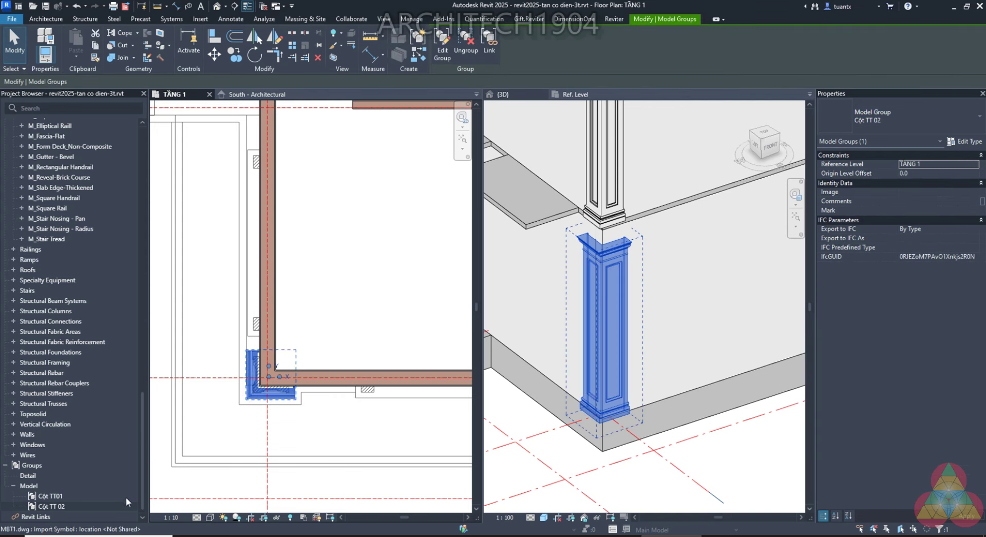
key(o)
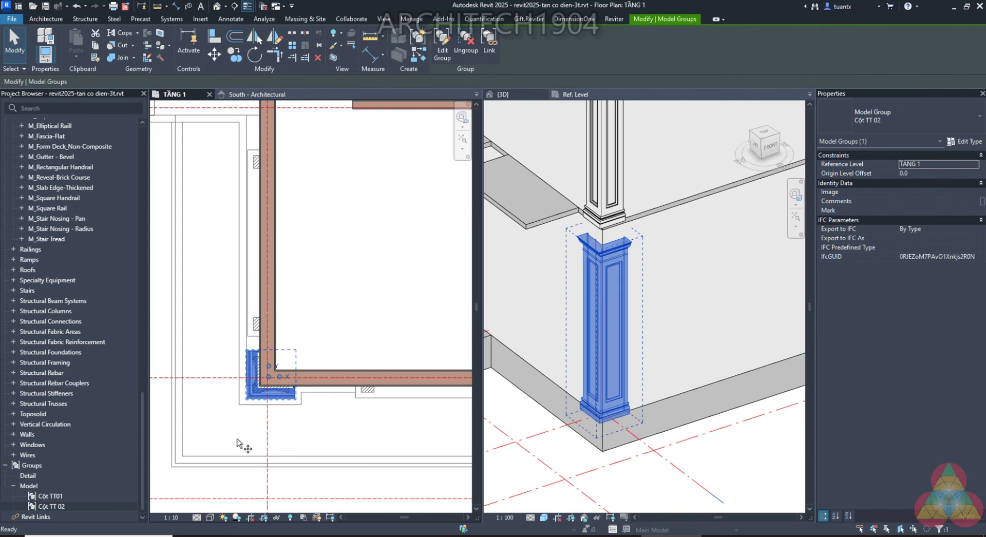
click(247, 400)
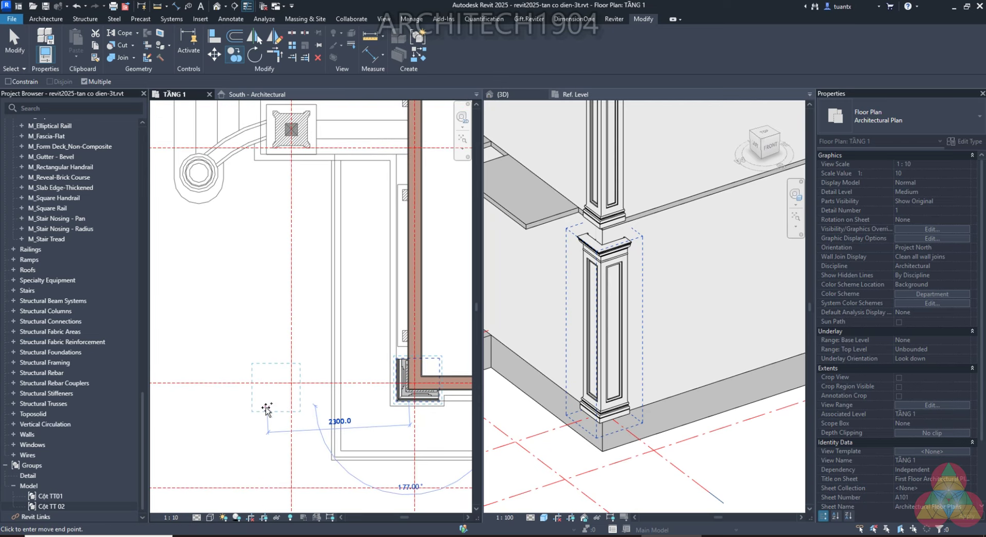
click(266, 401)
scroll(308, 403, up, 2)
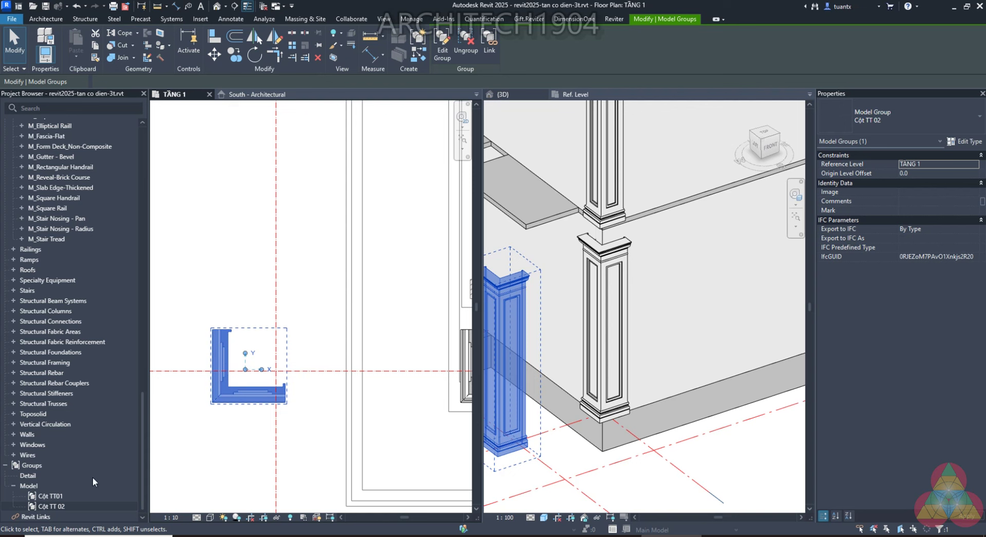
Use Save Group on Cột TT 02 to write it as an .rvt file in the Families folder
right_click(54, 507)
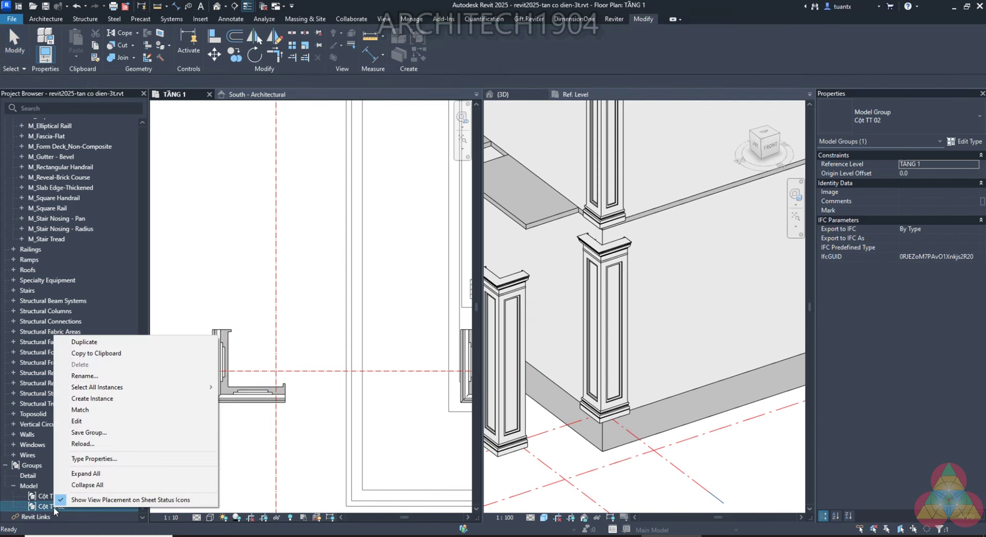
click(87, 433)
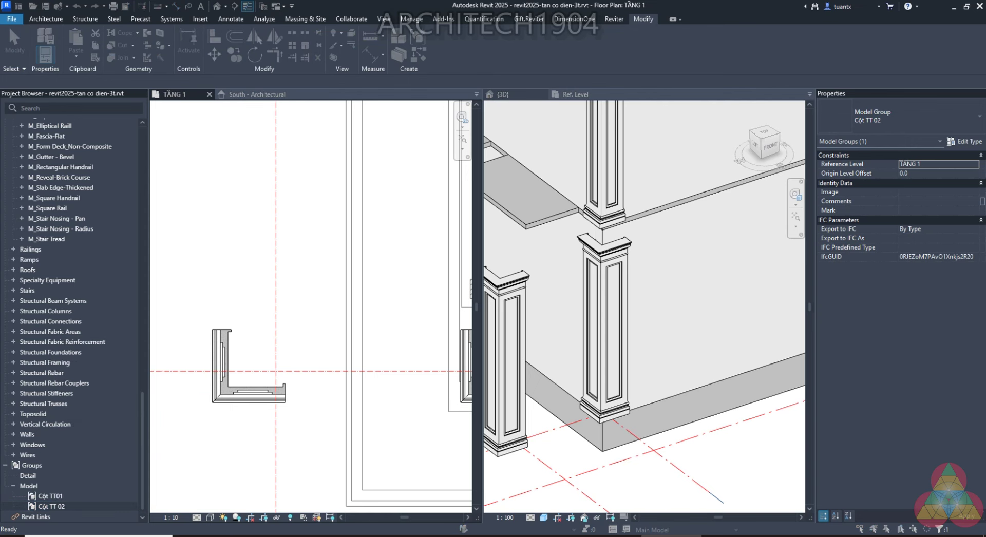
drag(511, 137, 338, 143)
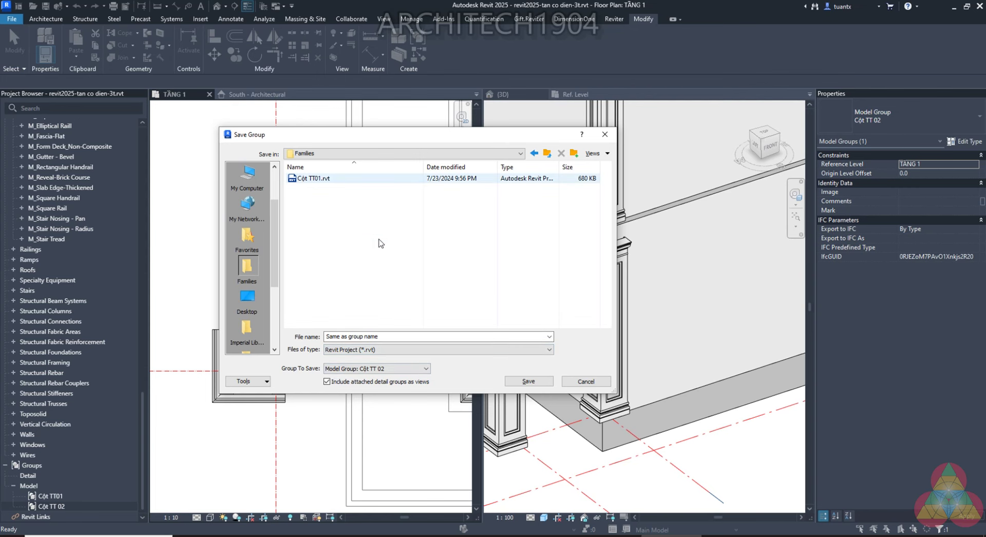
click(525, 381)
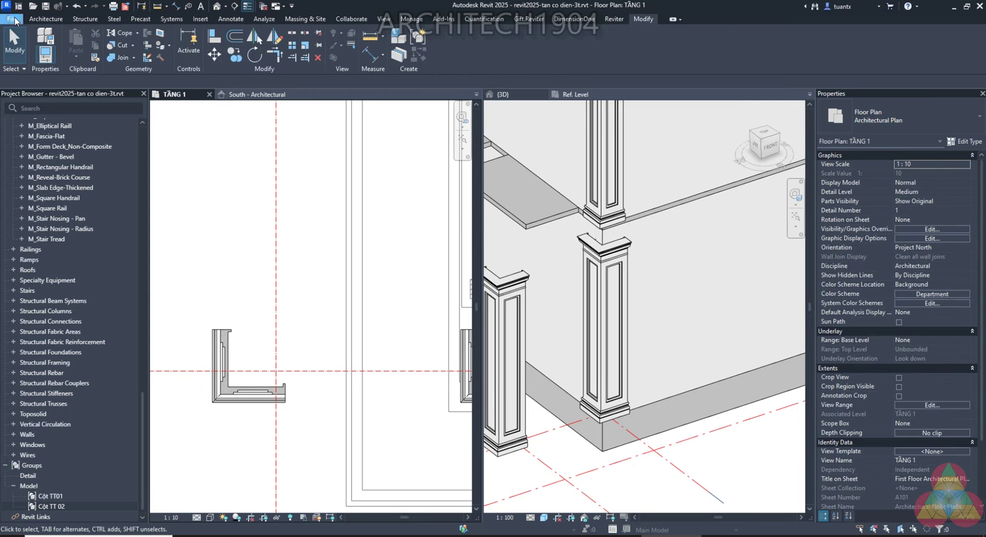
Start a new project, Project3, from the multi-discipline metric template
click(12, 19)
mouse_move(35, 57)
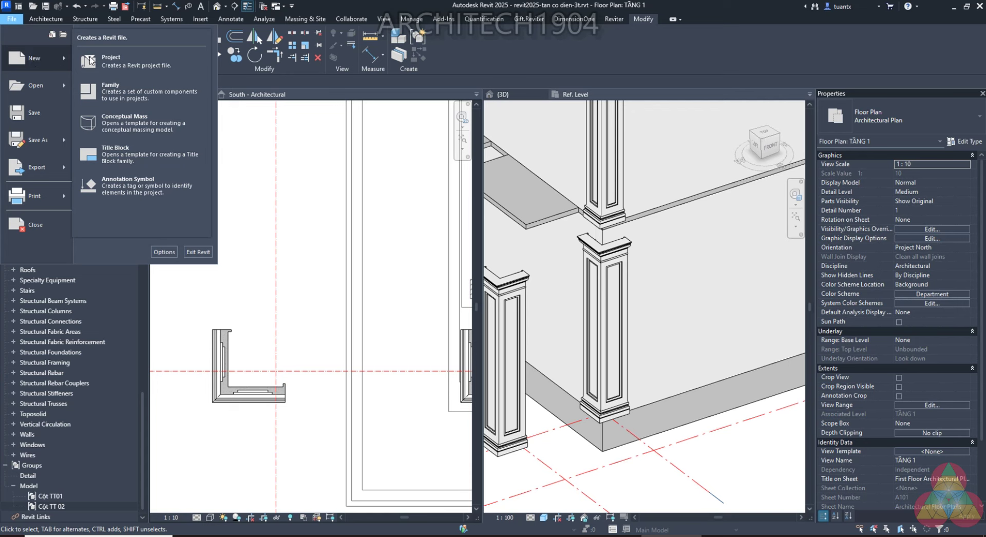
click(164, 67)
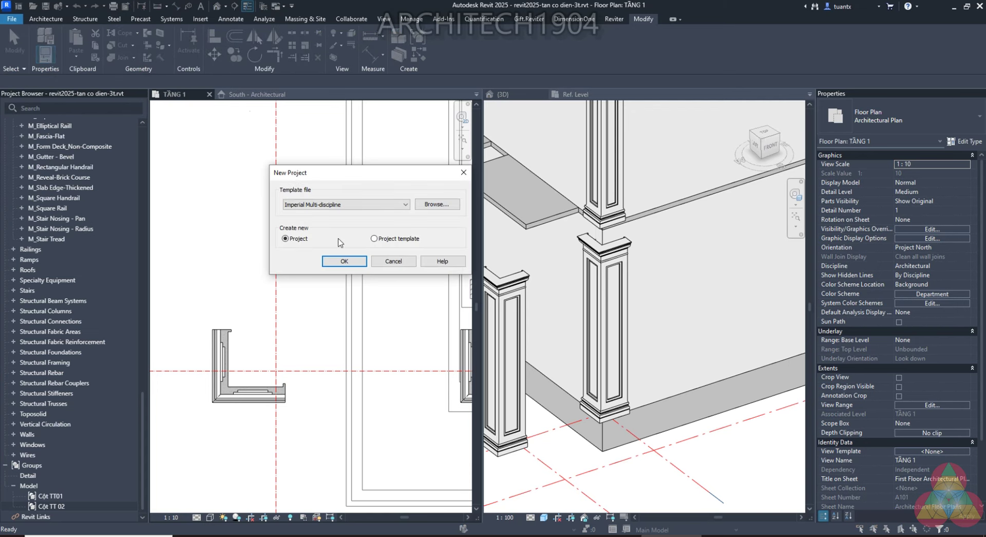
click(340, 206)
click(314, 229)
click(349, 261)
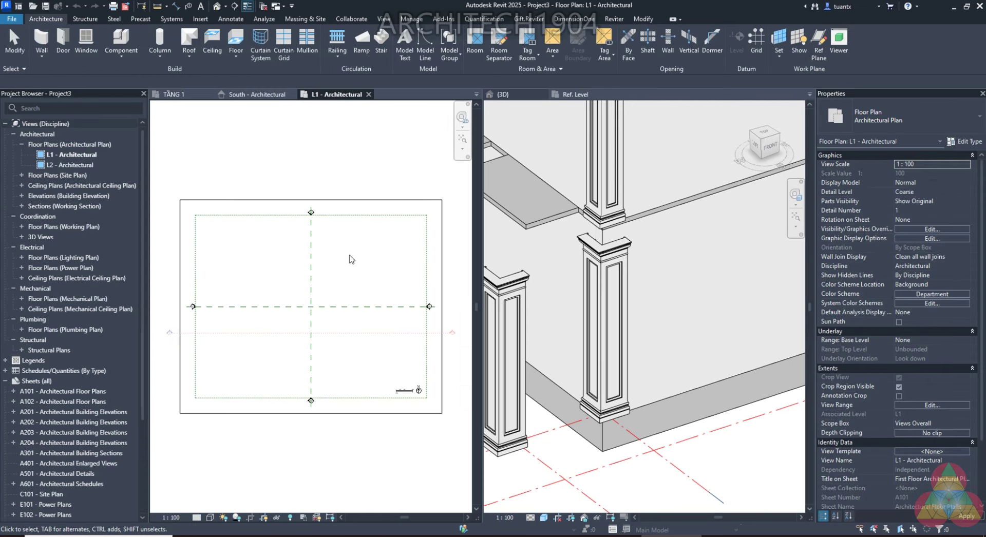
scroll(315, 279, up, 3)
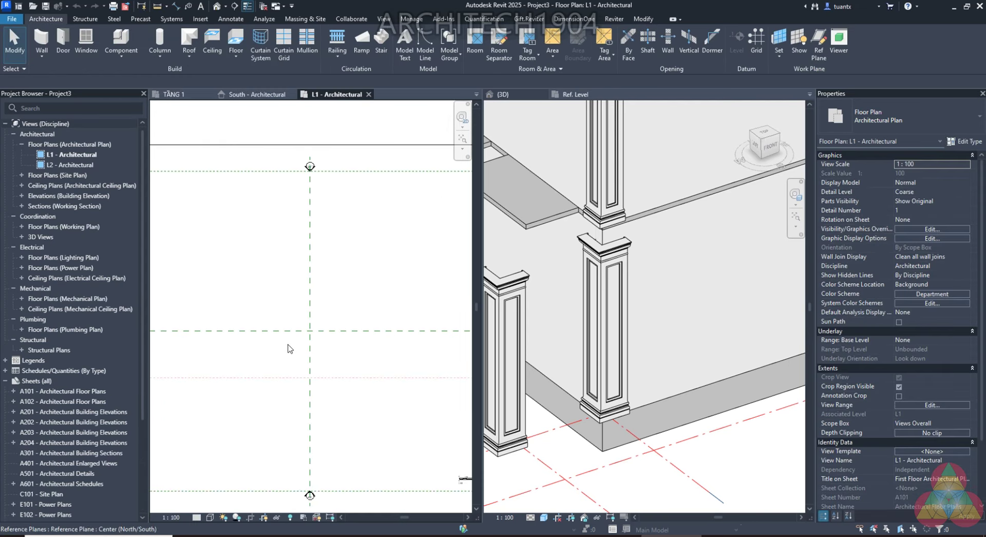
click(200, 19)
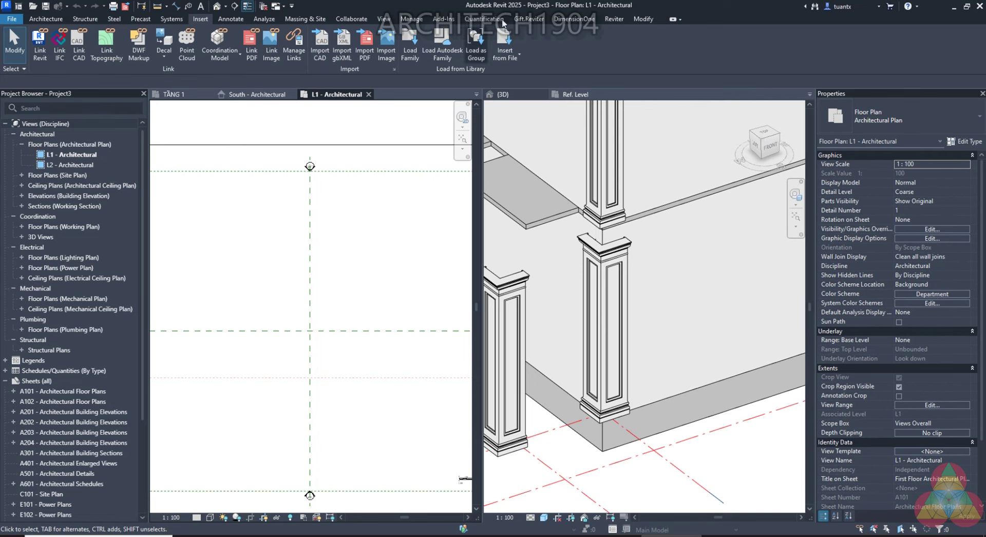
Load Cột TT 02.rvt into Project3 as a group, accept duplicate types, and expand Groups
click(505, 49)
click(534, 70)
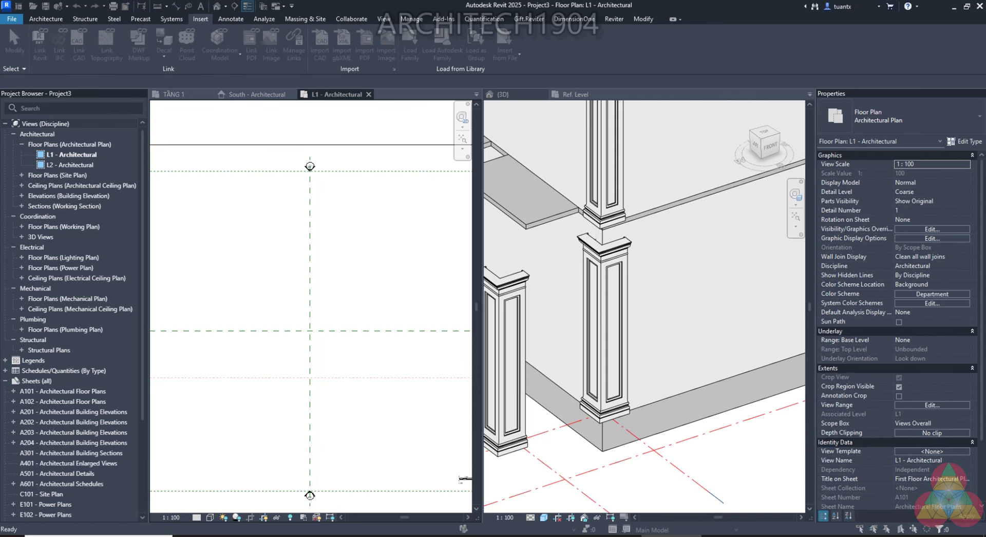
click(301, 168)
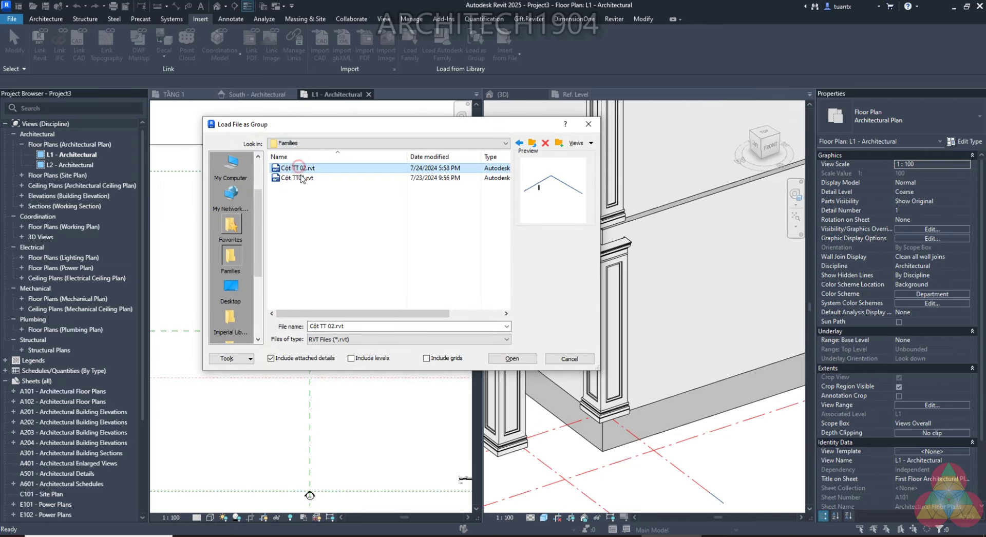
click(512, 358)
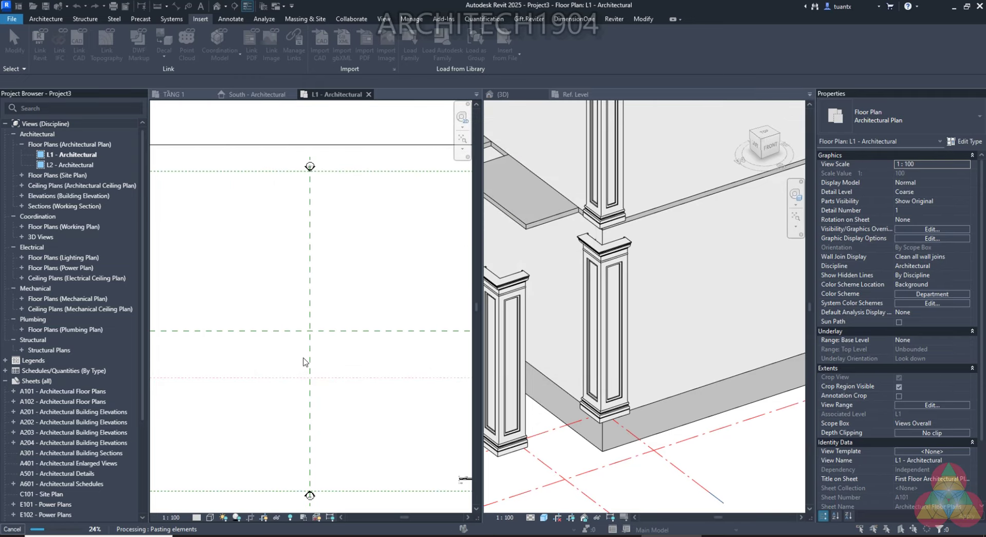
click(520, 316)
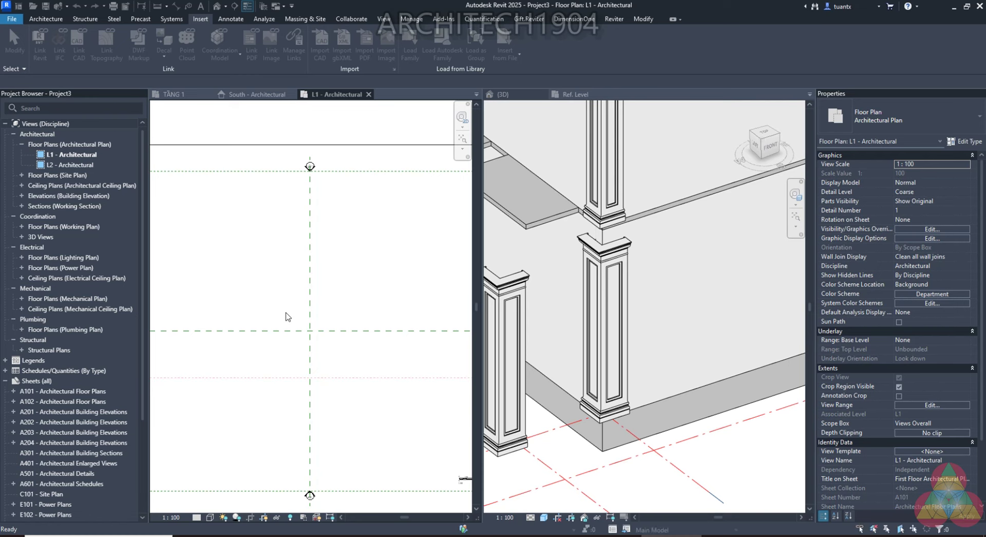
double_click(16, 384)
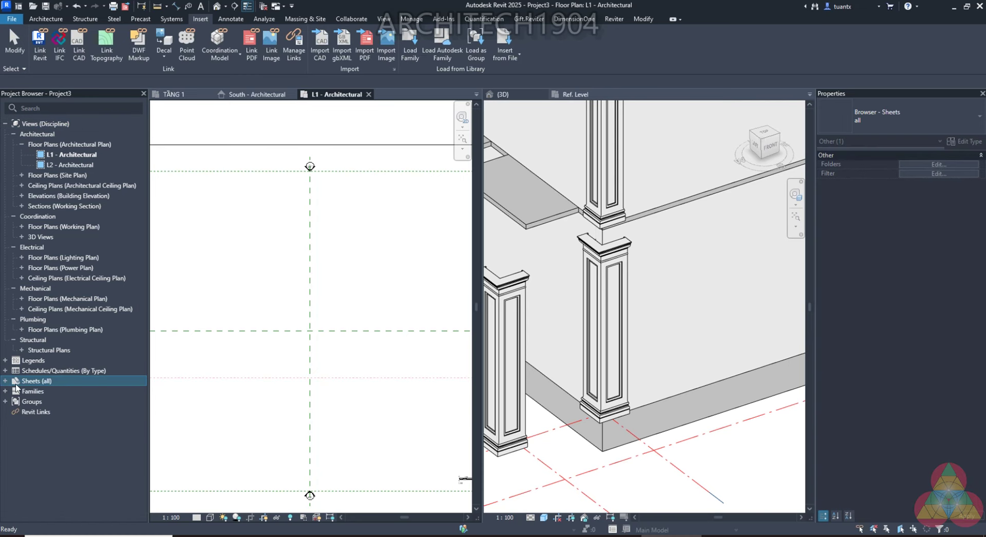
double_click(15, 401)
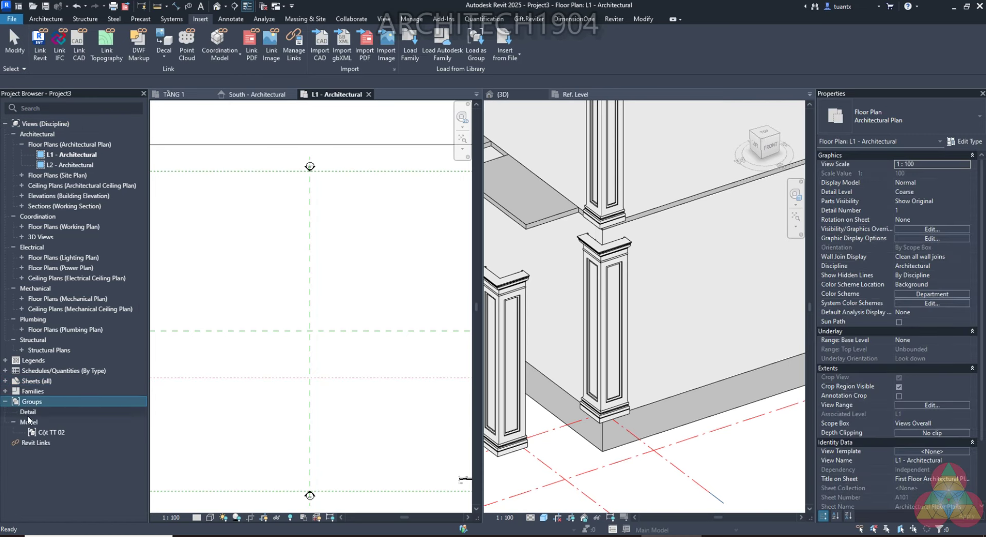
Place two instances of the Cột TT 02 group in Project3's L1 plan
right_click(48, 435)
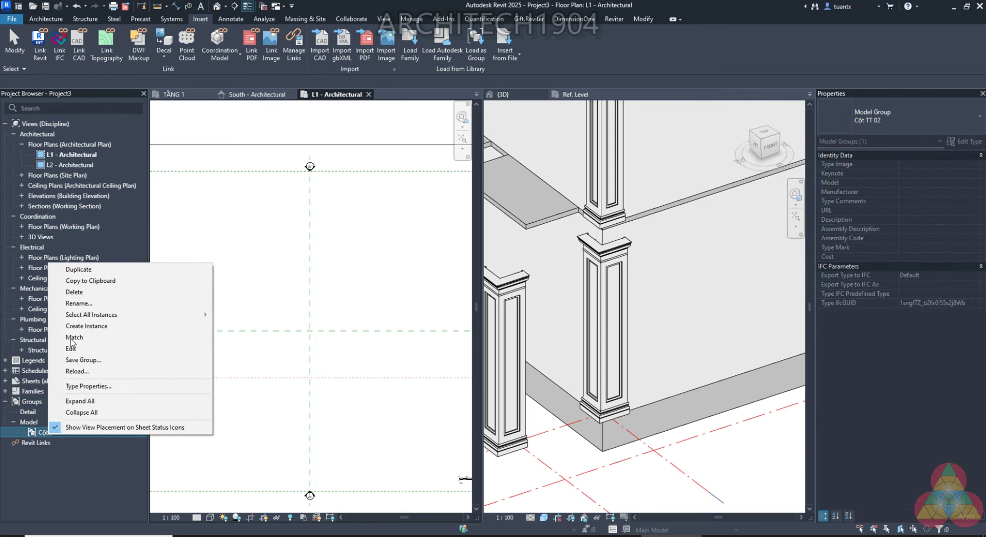
click(101, 333)
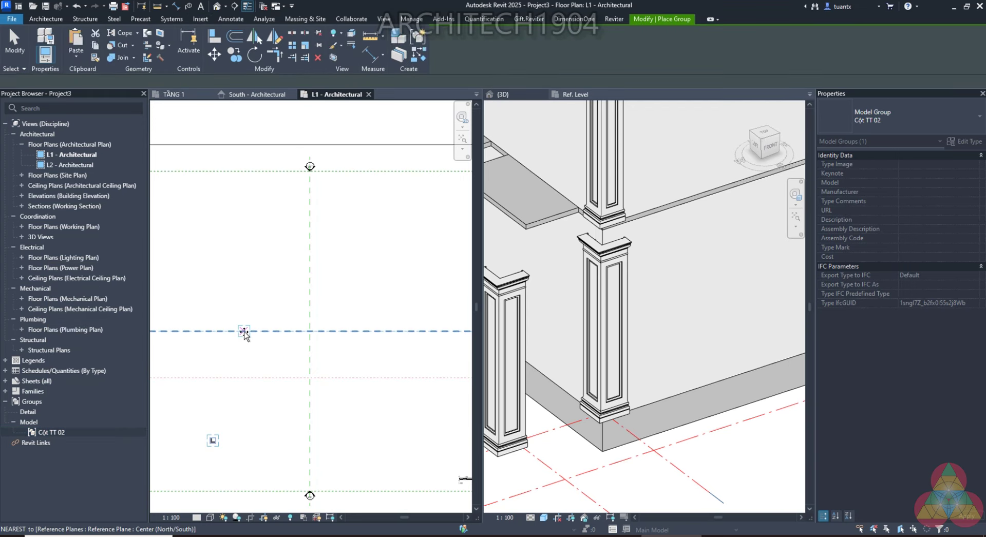
click(299, 343)
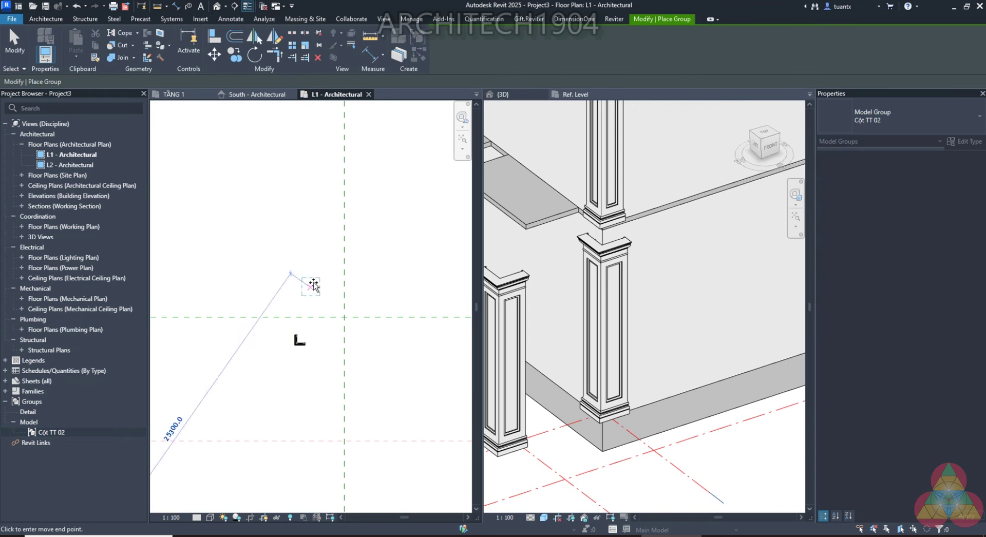
click(371, 288)
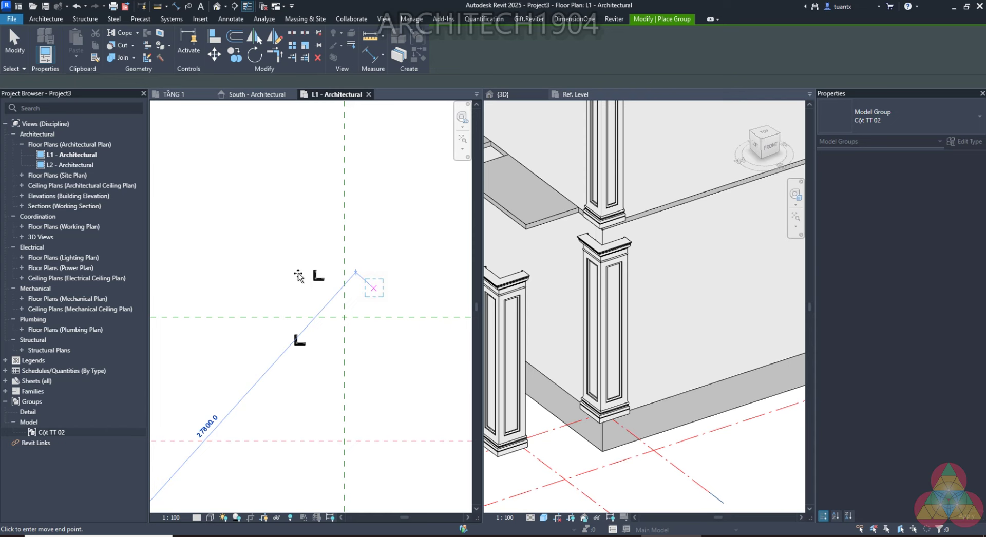
scroll(297, 276, up, 3)
key(Escape)
scroll(341, 281, up, 2)
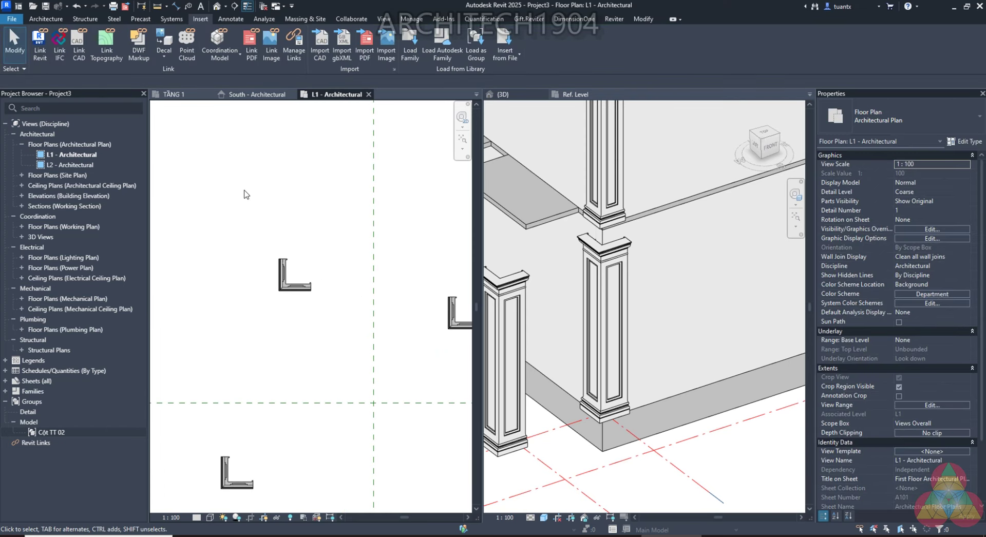
scroll(294, 277, up, 2)
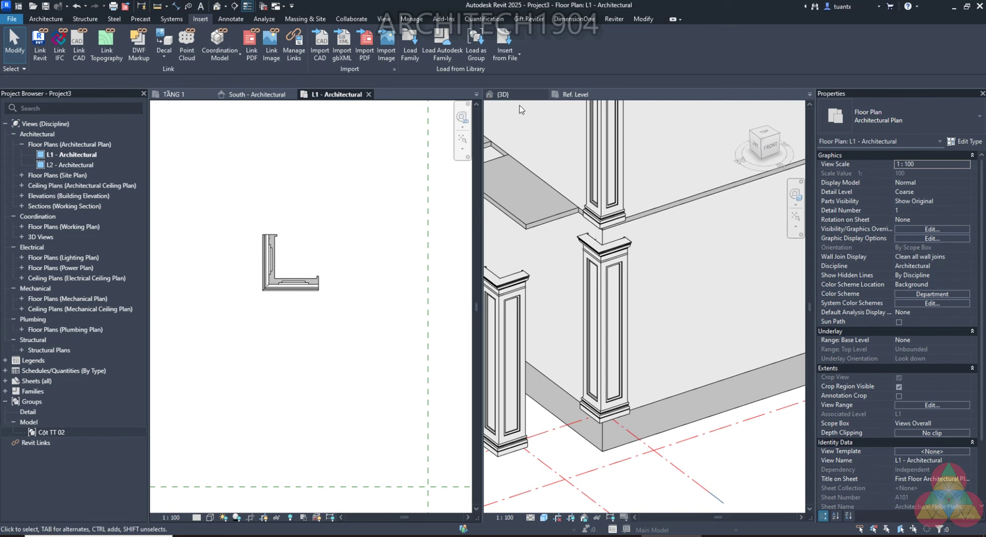
Switch back to the original project's TẦNG 1 plan view
click(173, 95)
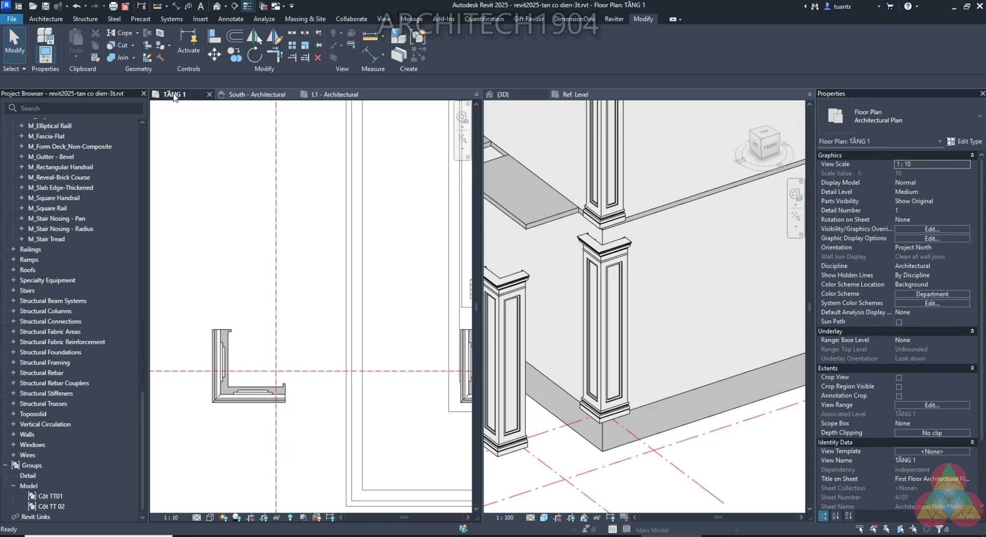
scroll(396, 337, up, 2)
scroll(395, 333, up, 2)
scroll(334, 313, up, 2)
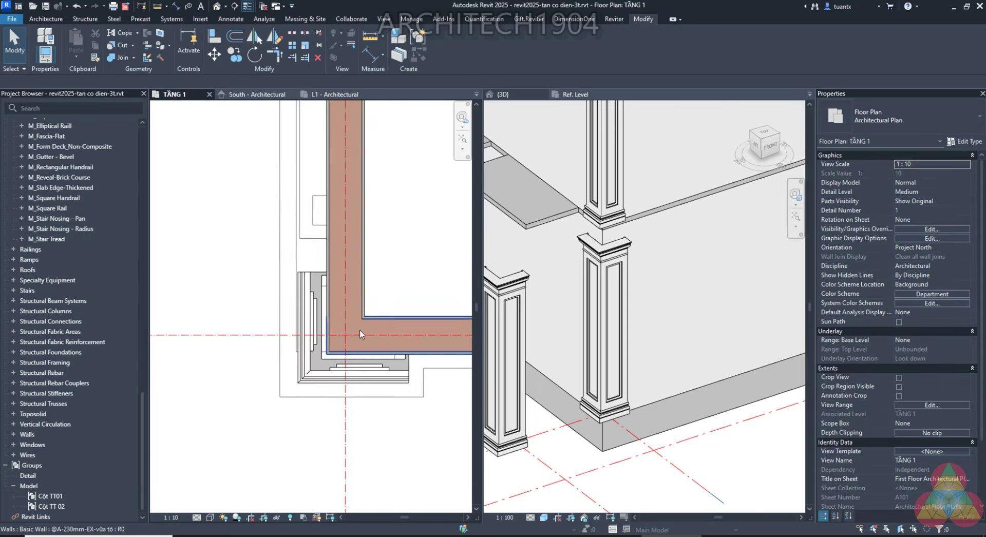
scroll(273, 295, up, 2)
scroll(272, 280, up, 2)
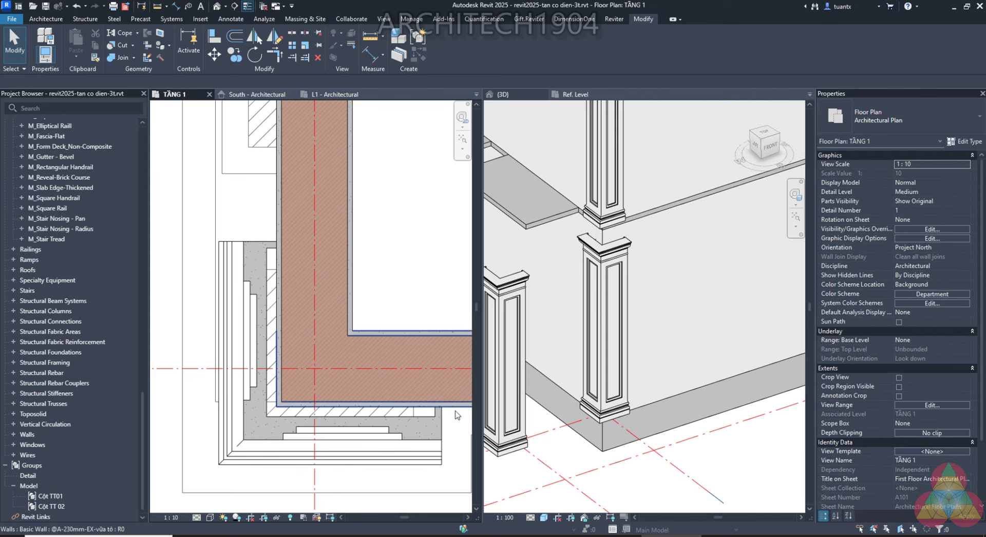
click(369, 37)
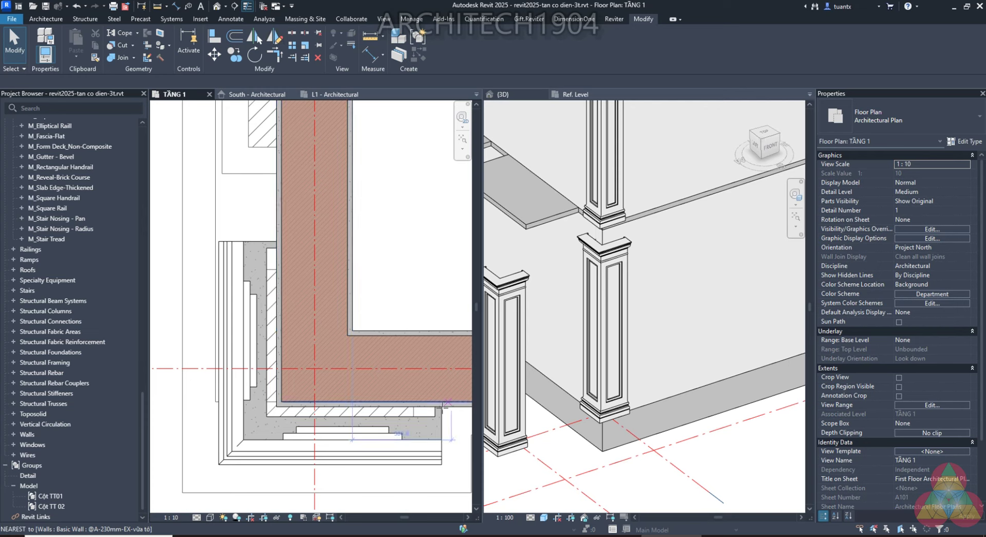
click(434, 418)
scroll(434, 418, up, 2)
scroll(434, 411, up, 1)
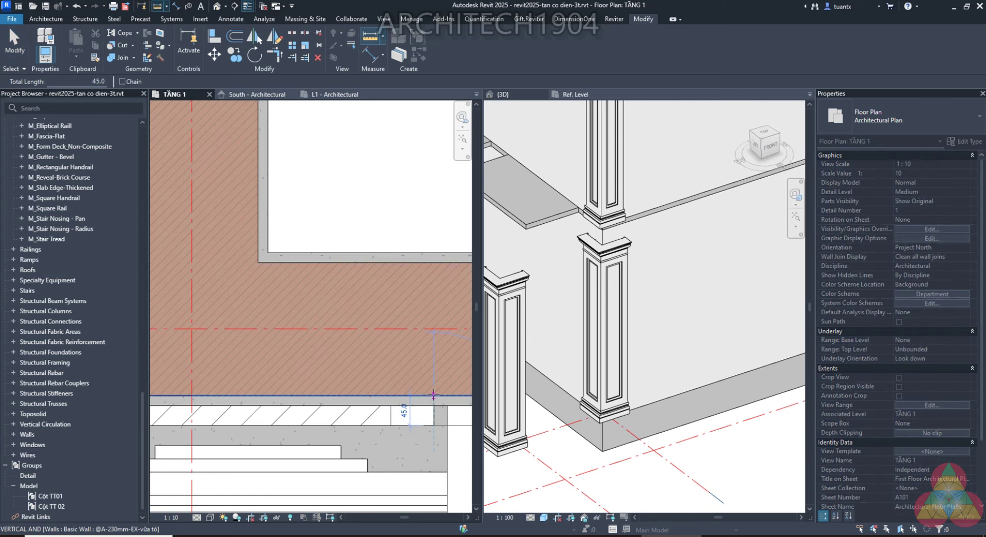
scroll(434, 394, down, 3)
scroll(434, 395, down, 2)
key(Escape)
key(Escape)
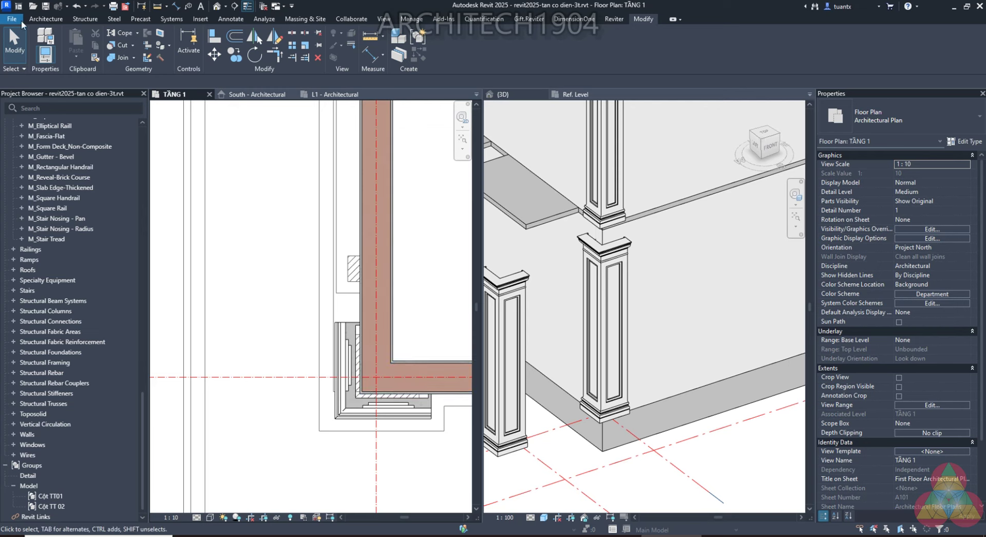
click(41, 19)
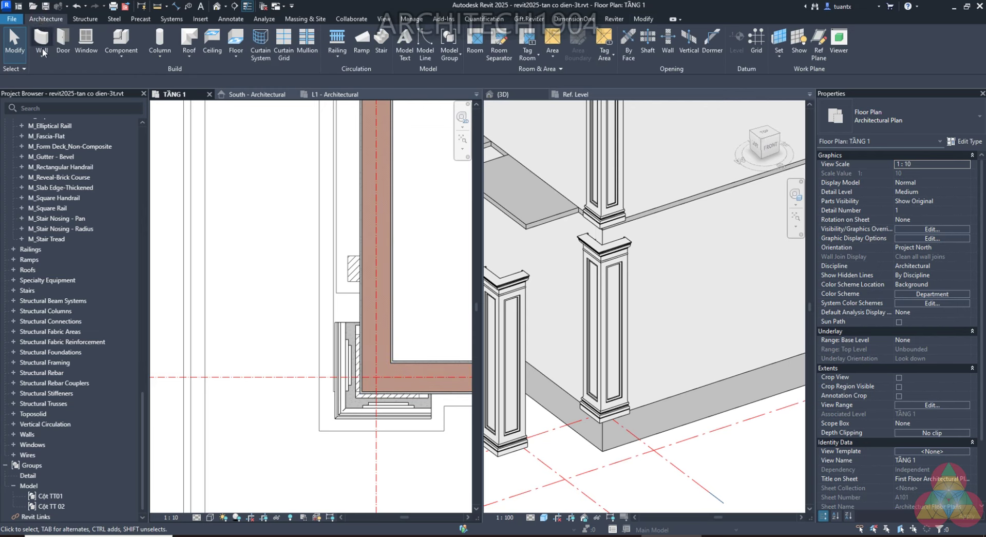
Choose the @A-45mm-EX-gach wall type and confirm its single 45 mm brick layer
click(41, 38)
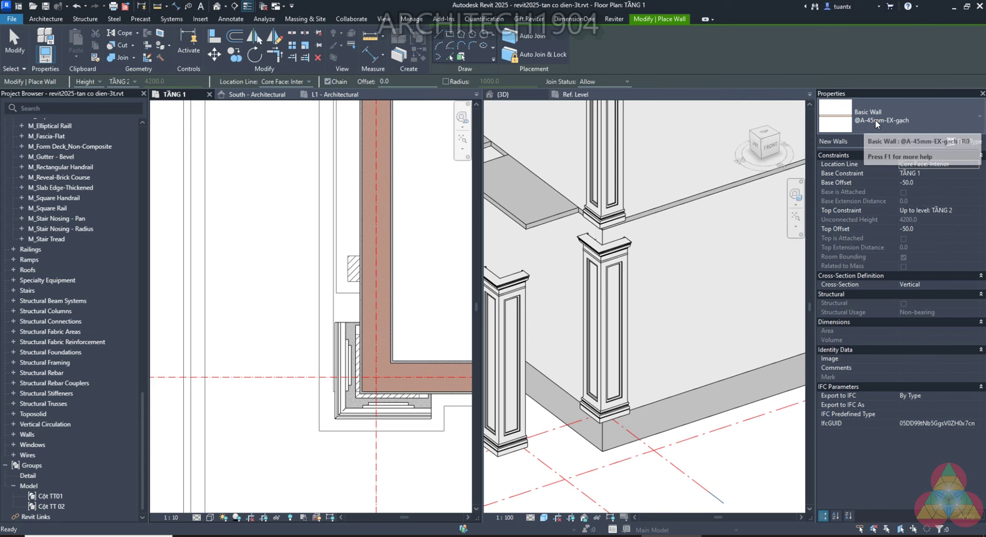
click(930, 125)
click(930, 124)
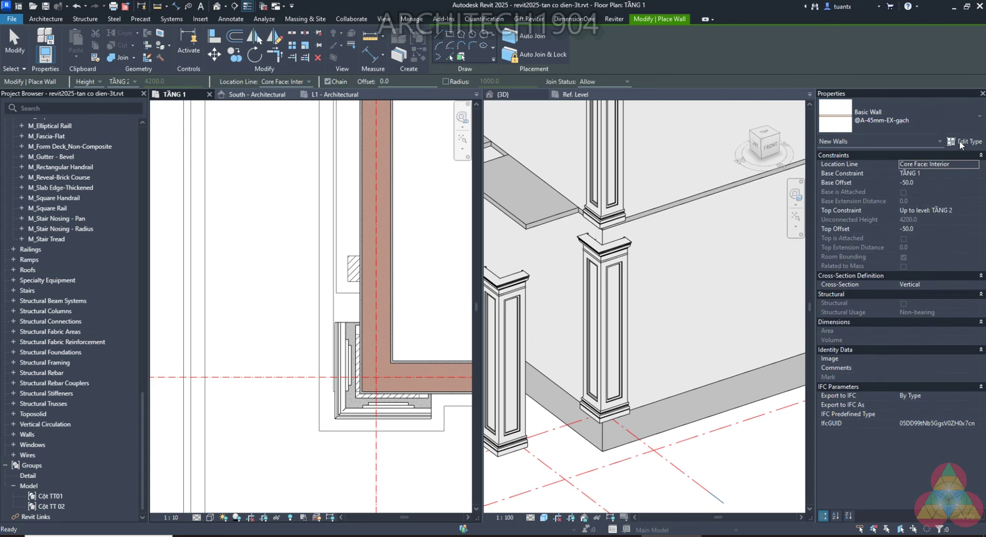
click(964, 141)
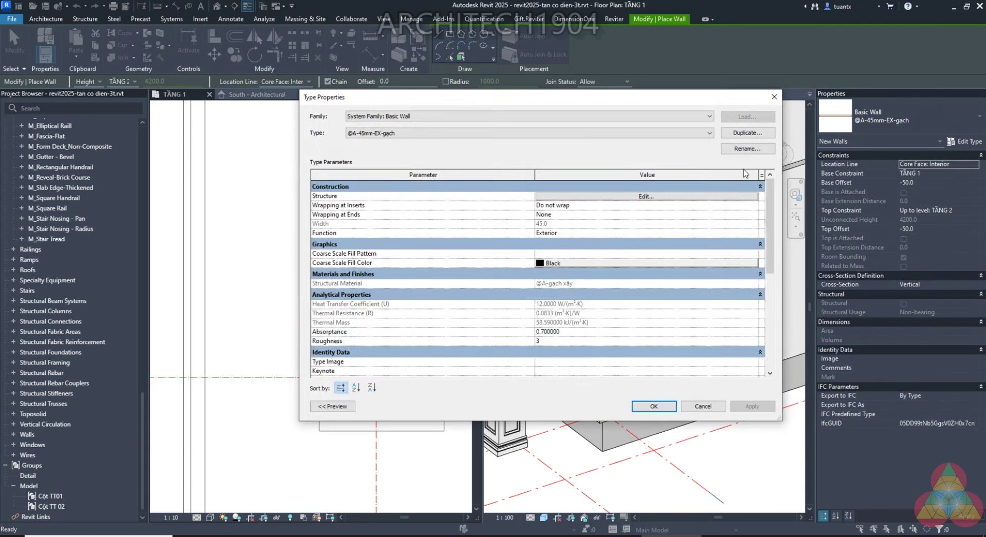
click(668, 196)
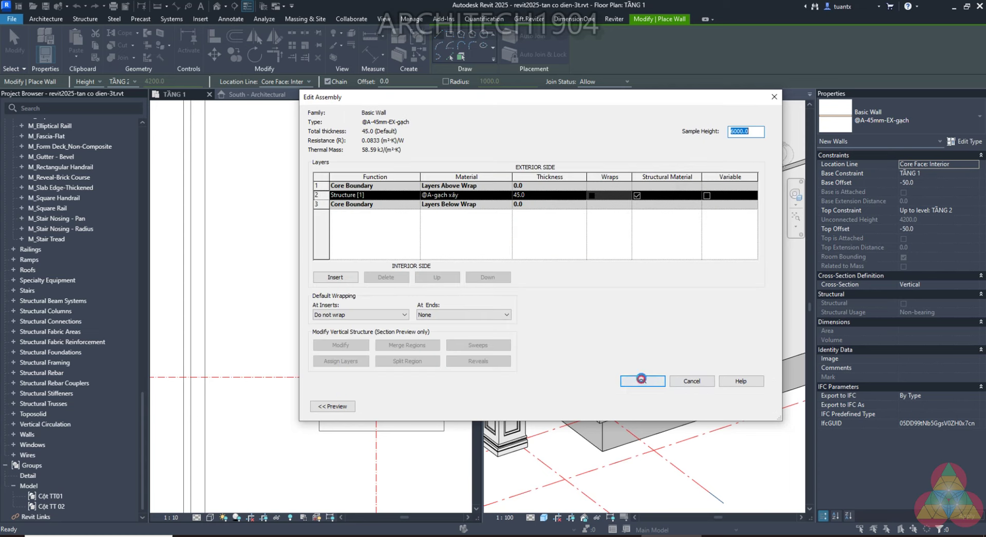
click(642, 381)
click(648, 406)
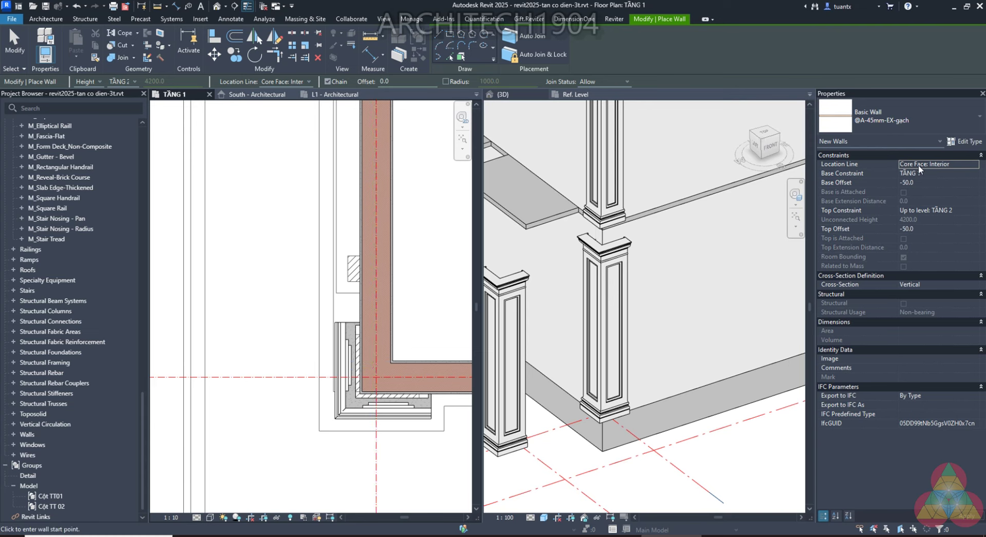
Draw 45 mm cladding walls along the bottom and vertical faces of the pilaster
scroll(446, 407, up, 3)
scroll(403, 367, up, 2)
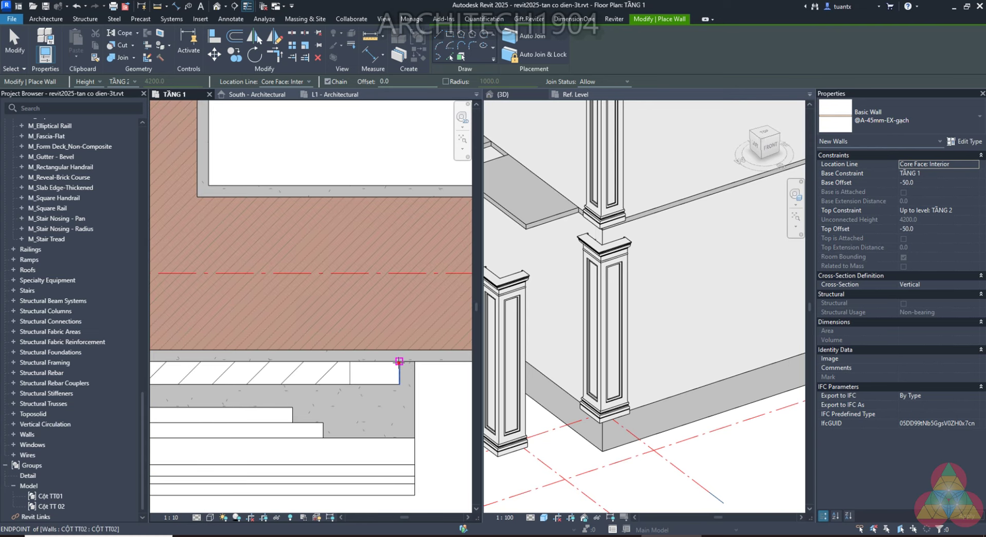
scroll(380, 365, down, 2)
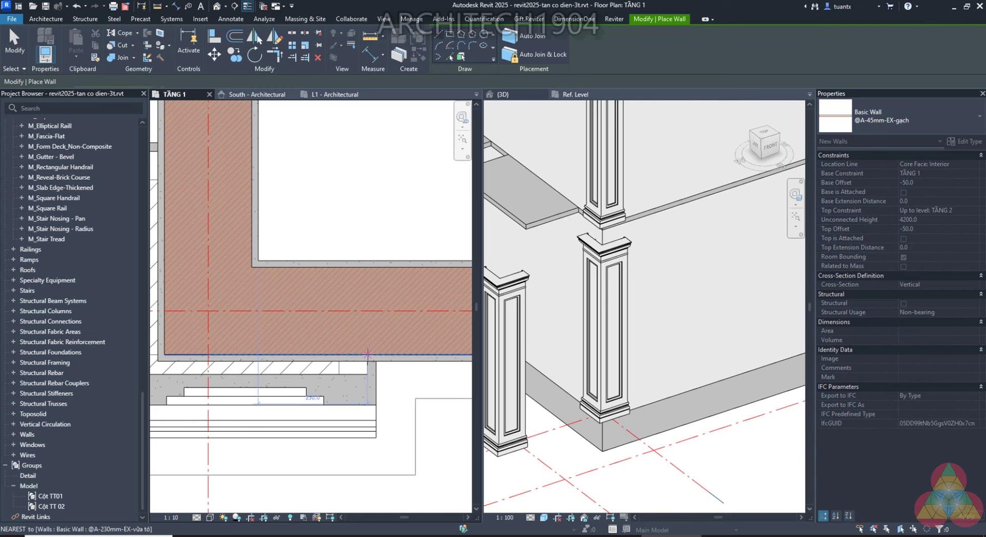
scroll(360, 366, down, 2)
scroll(323, 356, up, 2)
scroll(322, 356, up, 1)
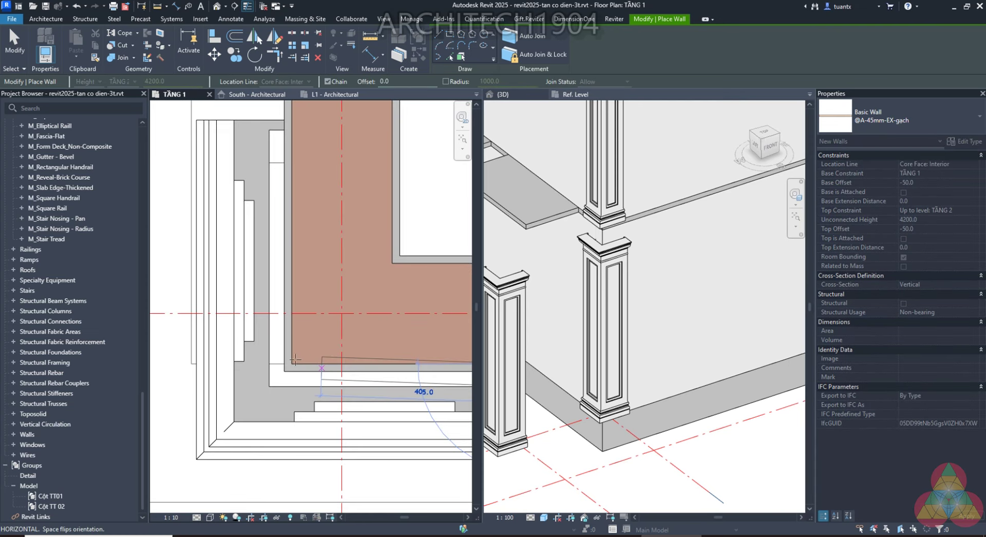
scroll(308, 359, up, 1)
click(282, 366)
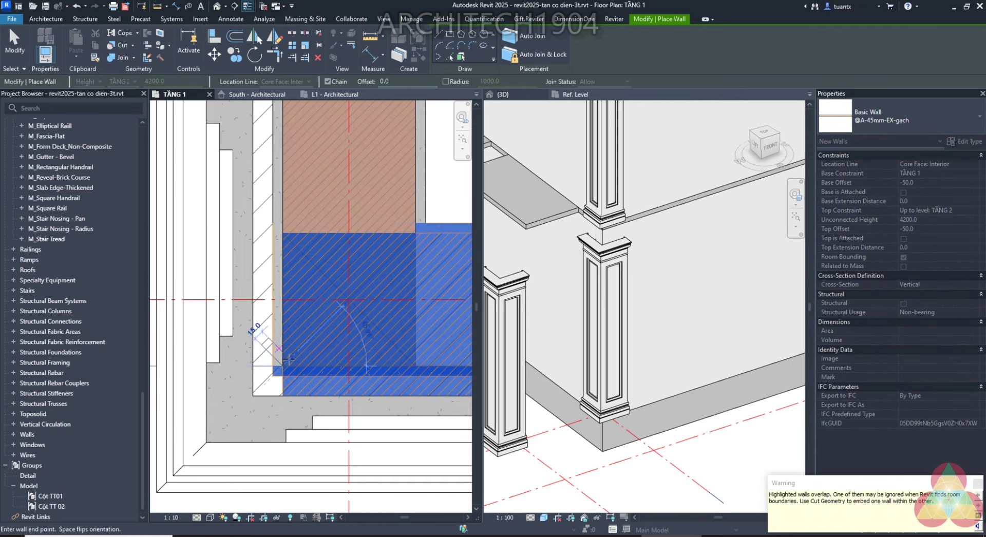
scroll(267, 272, down, 2)
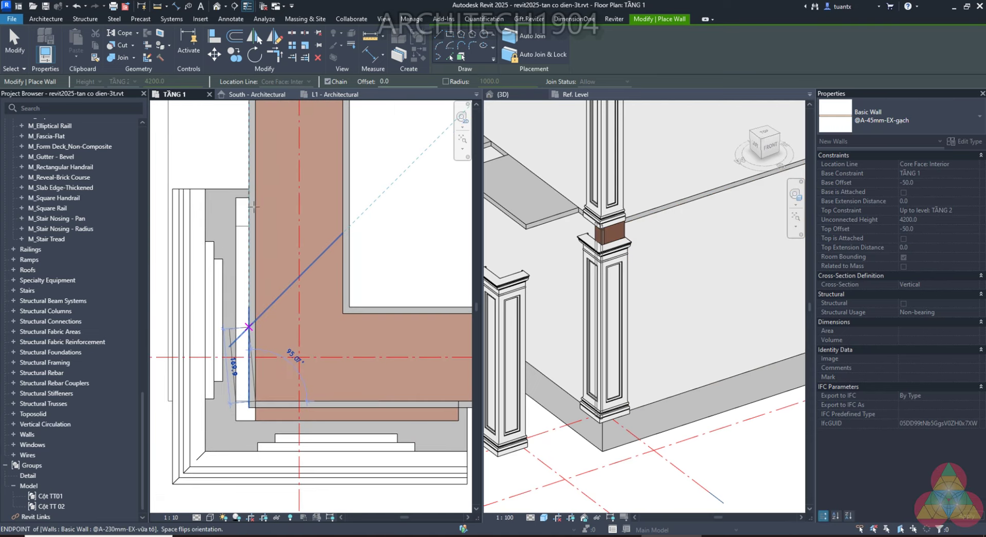
scroll(254, 186, up, 3)
click(254, 186)
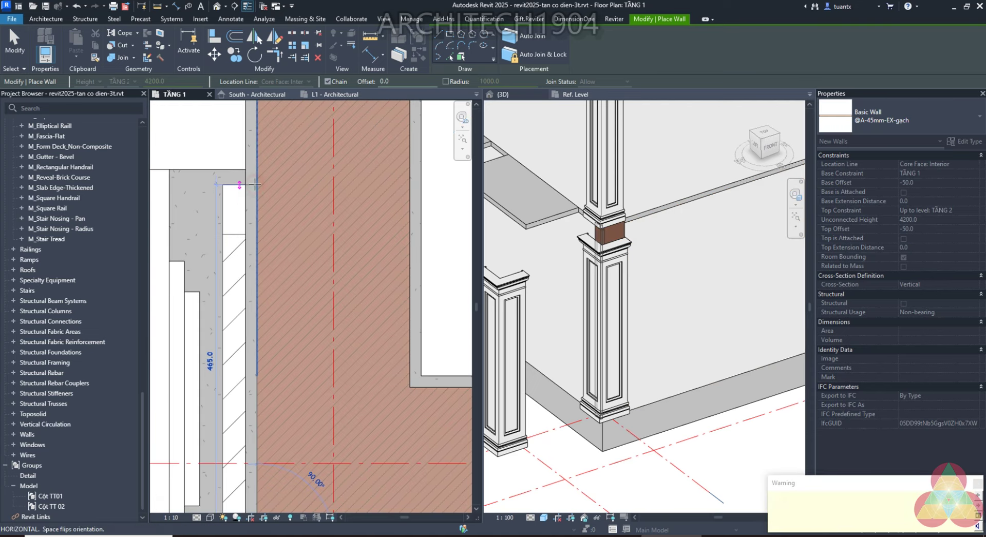
scroll(279, 258, down, 2)
scroll(280, 261, down, 1)
key(Escape)
key(Escape)
scroll(283, 329, up, 1)
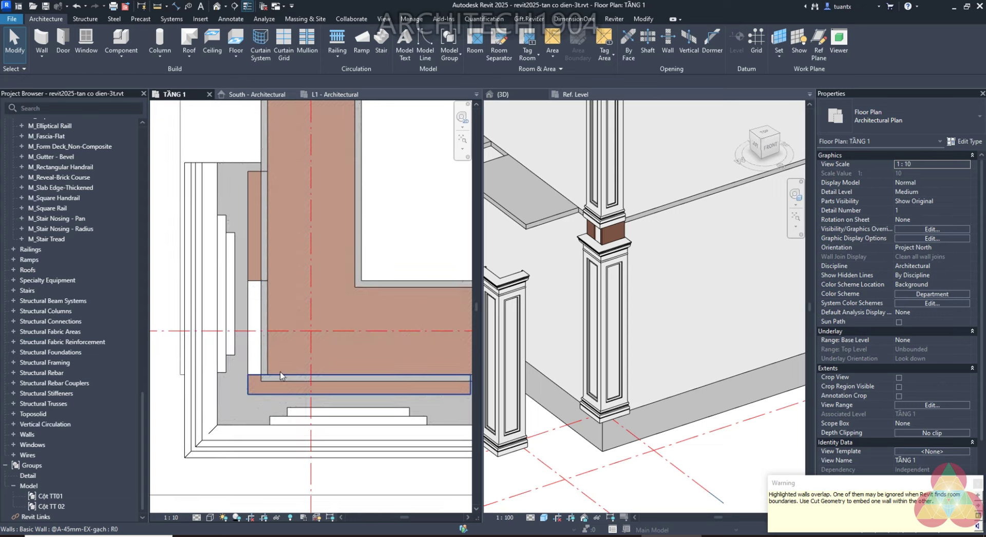
Trim the vertical and bottom cladding walls to a corner with TR
click(260, 390)
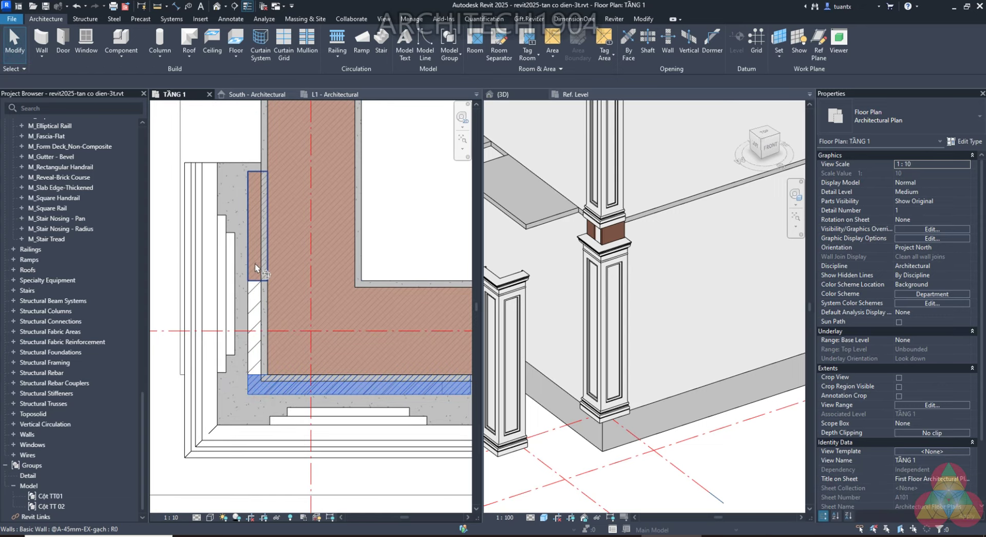
key(t)
key(r)
click(255, 263)
click(300, 397)
key(Escape)
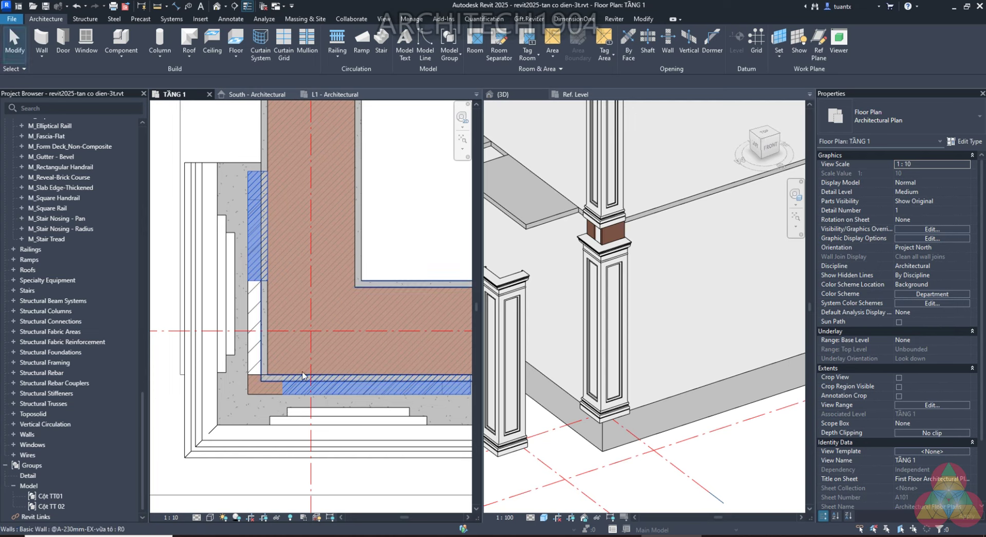
click(643, 19)
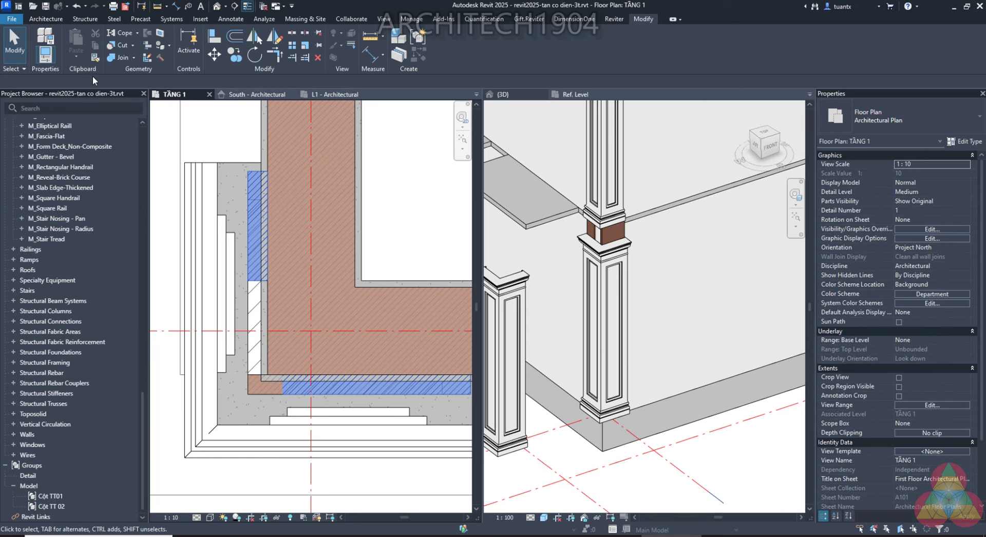
Join the bottom cladding strip to the large wall and switch their join order
click(119, 58)
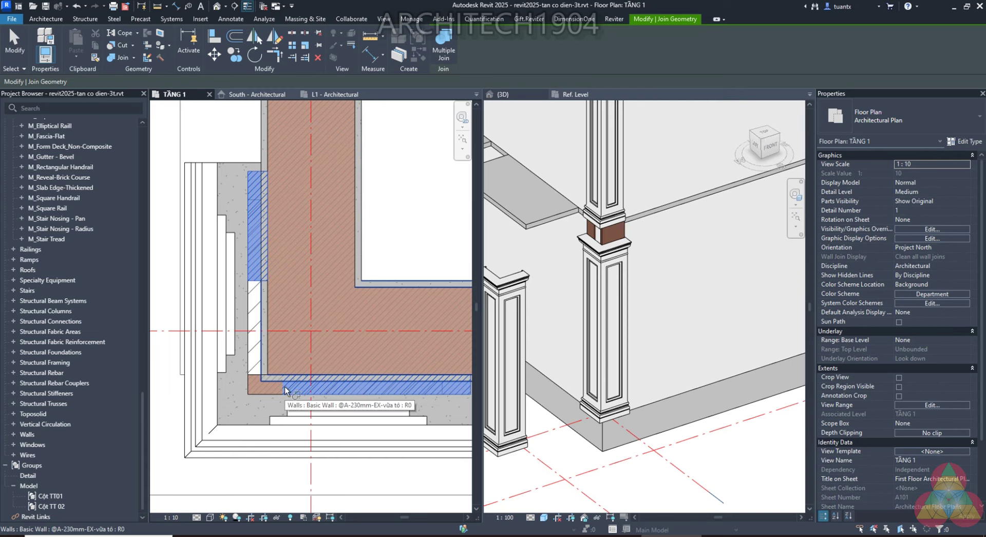
click(295, 362)
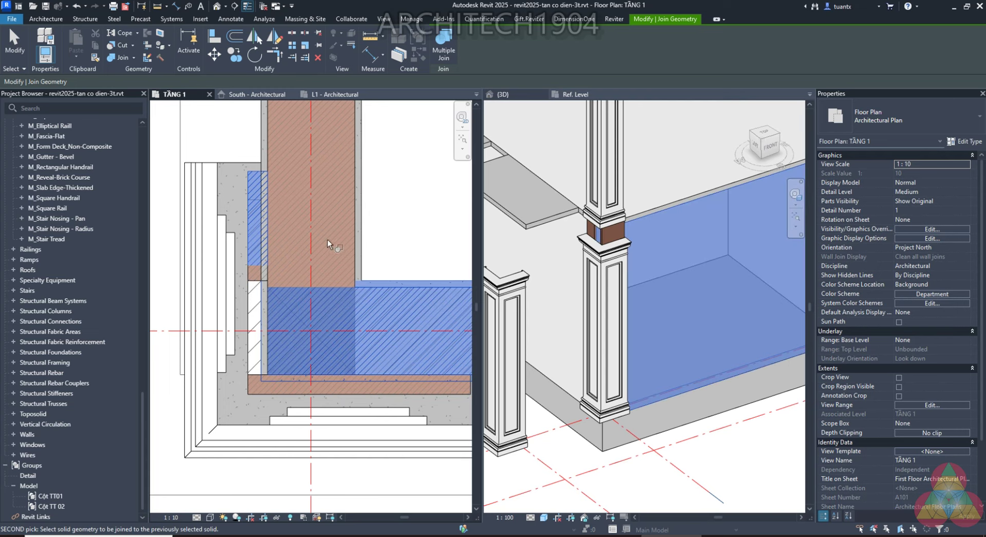
click(261, 395)
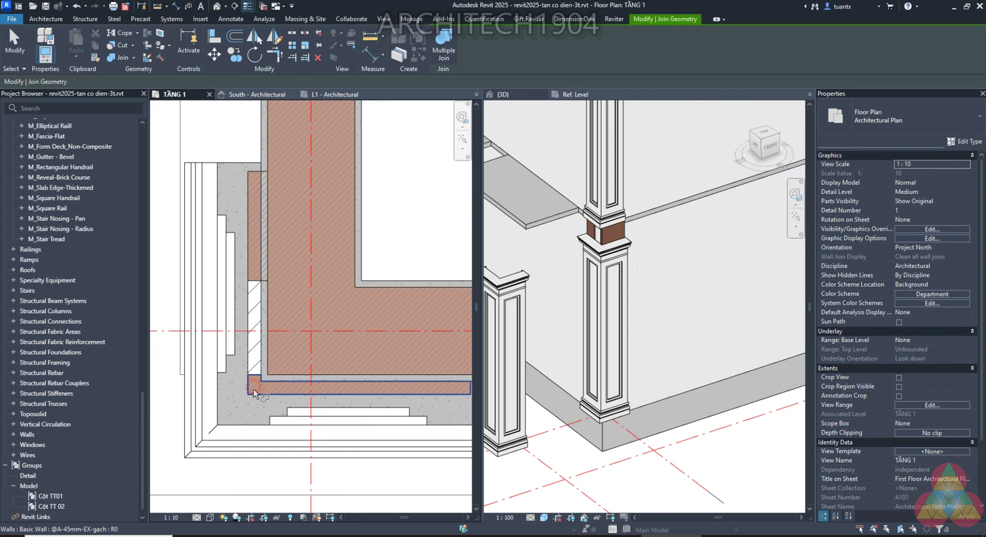
middle_drag(285, 384, 245, 379)
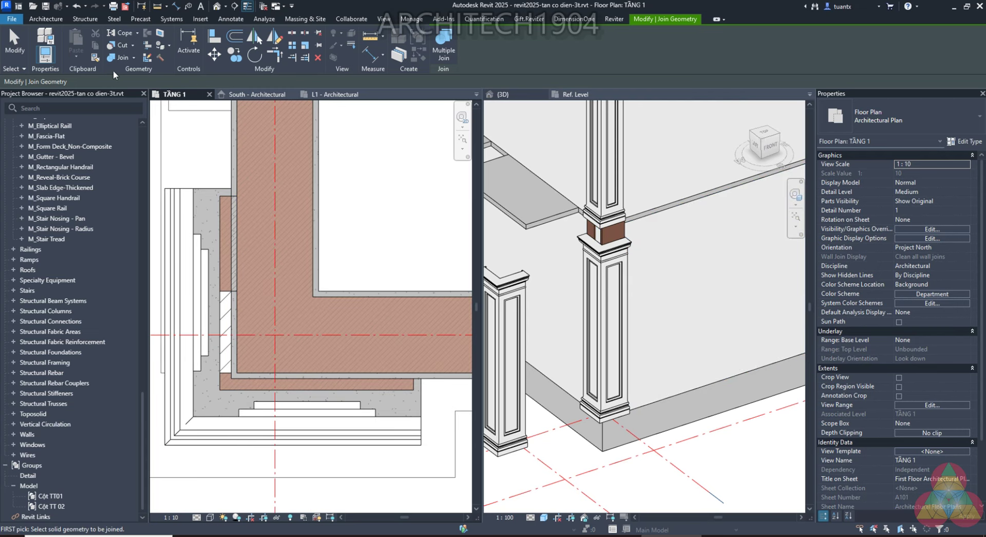
click(134, 58)
click(139, 117)
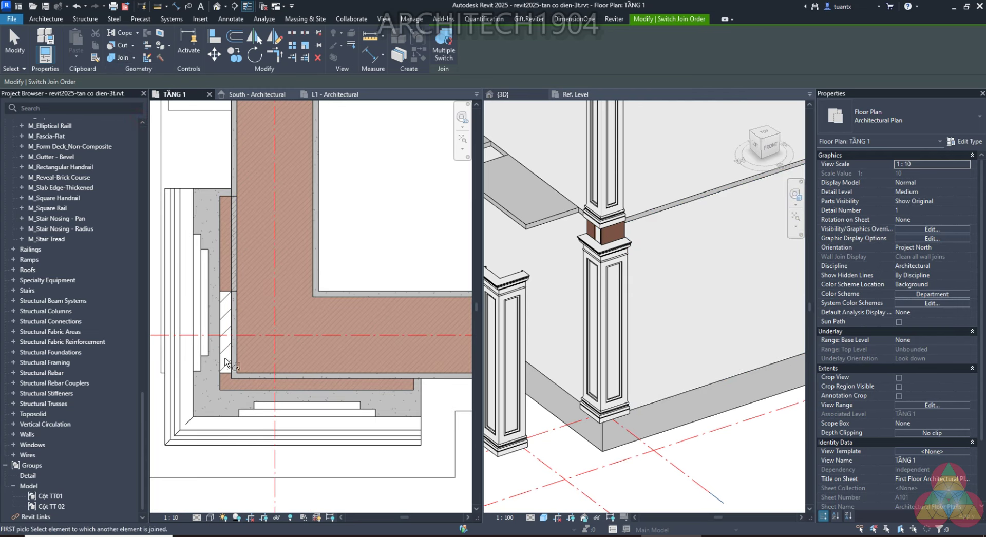
click(240, 370)
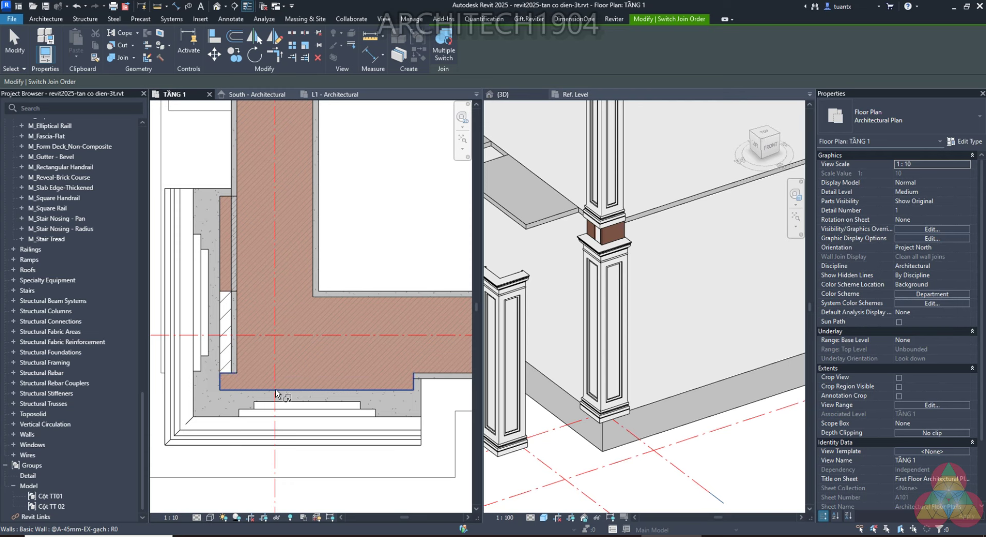
middle_drag(247, 351, 256, 366)
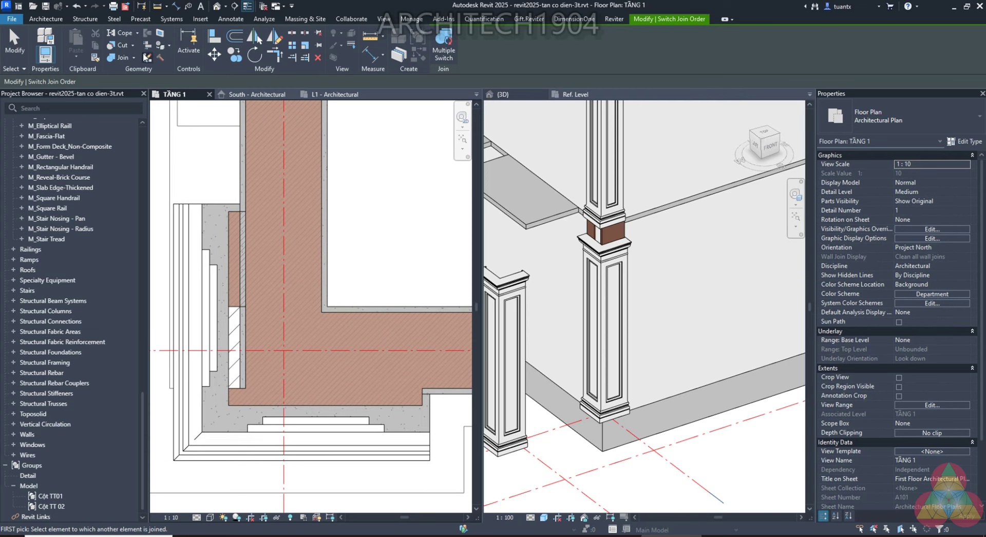
Join the vertical cladding strip to the brown wall so the brown wall cuts it
click(117, 58)
click(308, 223)
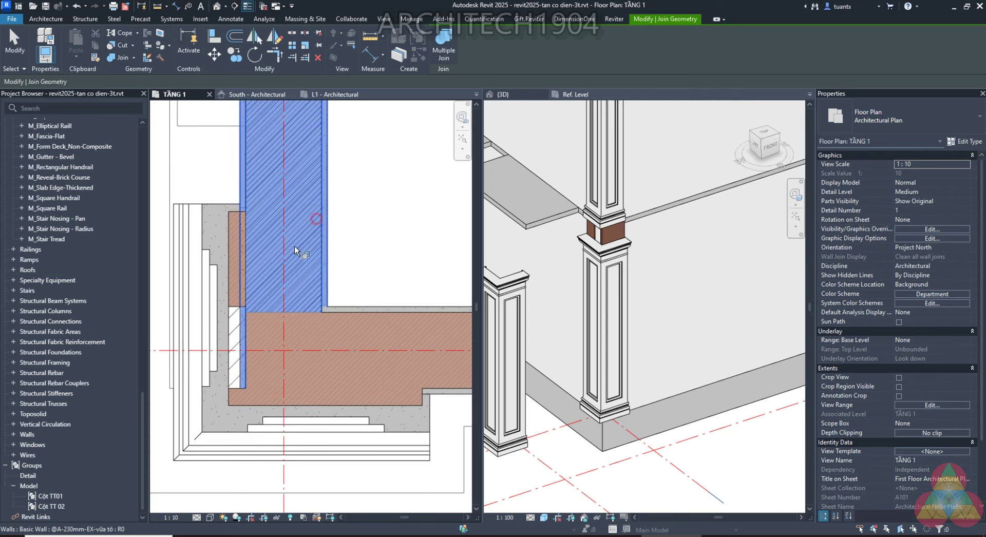
click(229, 273)
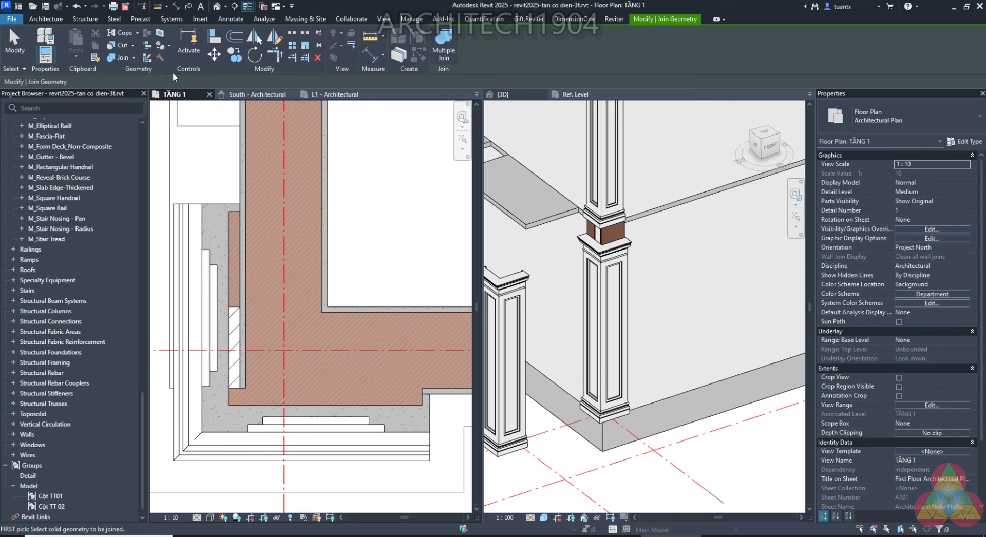
click(135, 58)
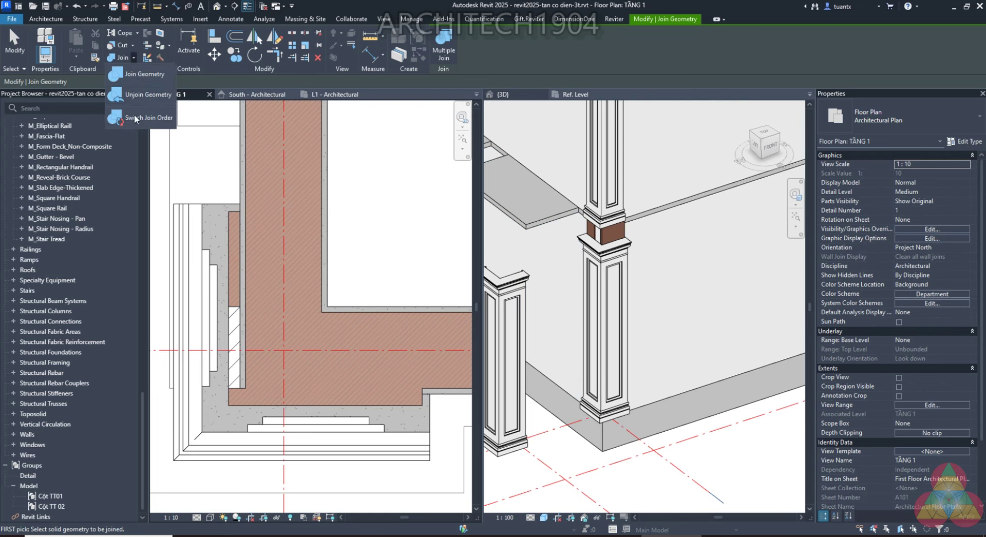
click(133, 116)
click(235, 236)
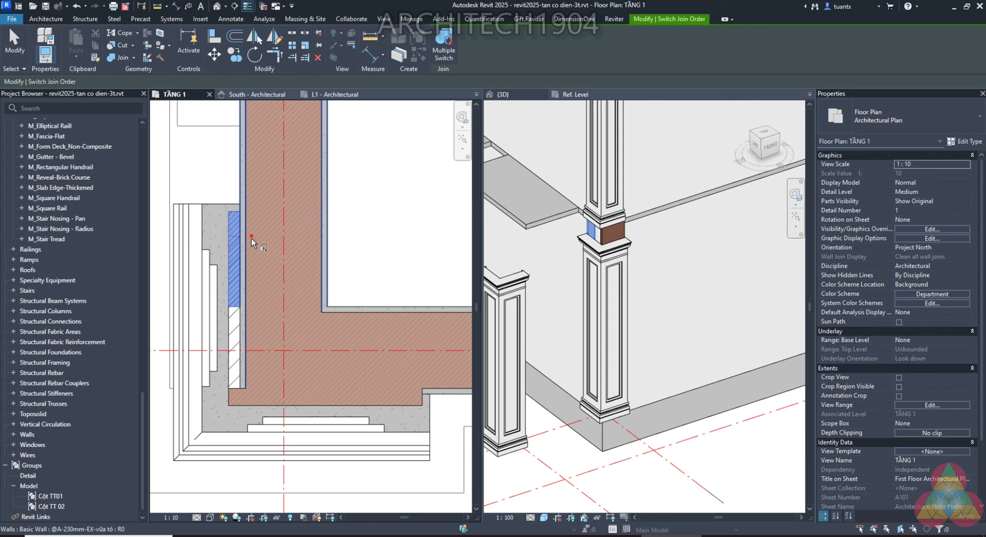
click(251, 238)
scroll(241, 298, up, 2)
key(Escape)
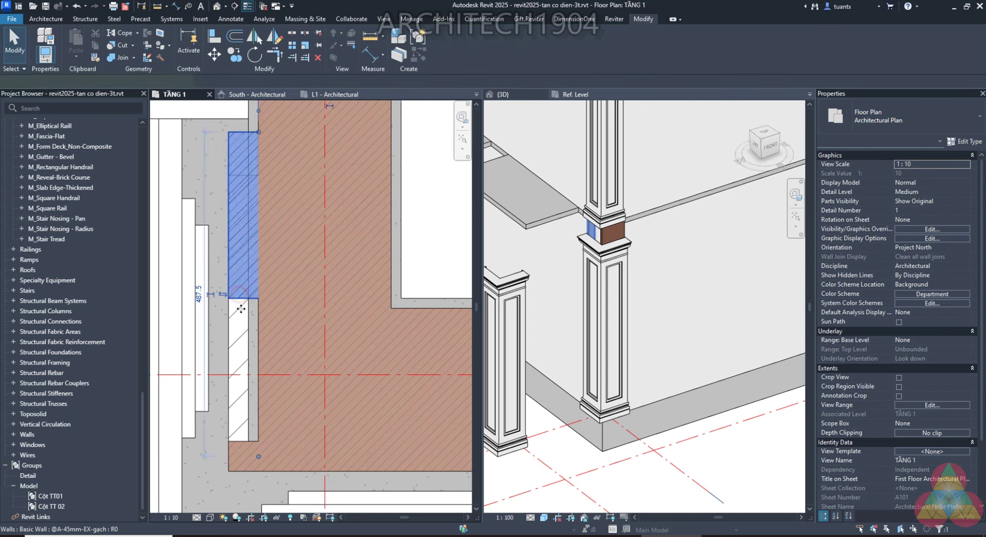
click(238, 307)
scroll(247, 318, down, 1)
key(Escape)
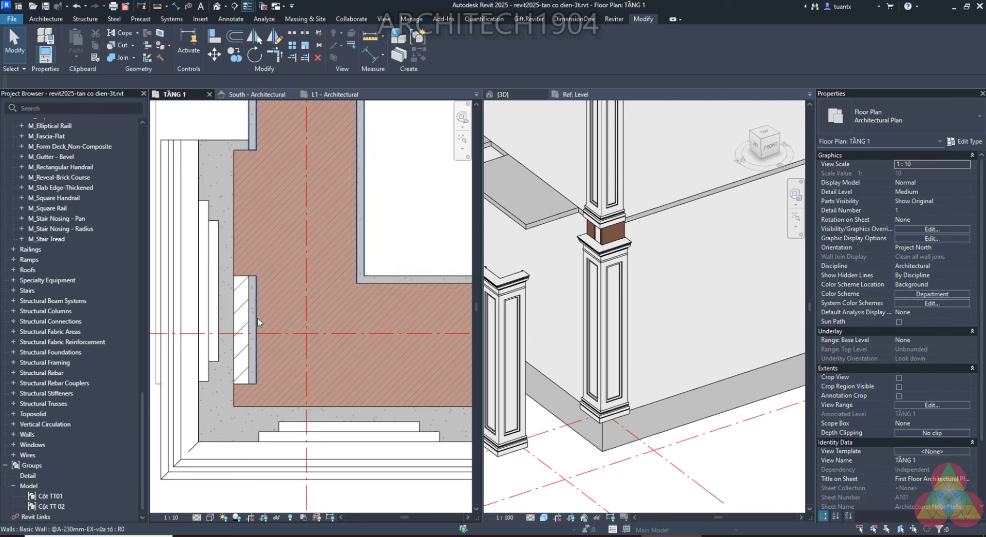
Join the left cladding strip to the brown wall and reverse the join order
click(119, 57)
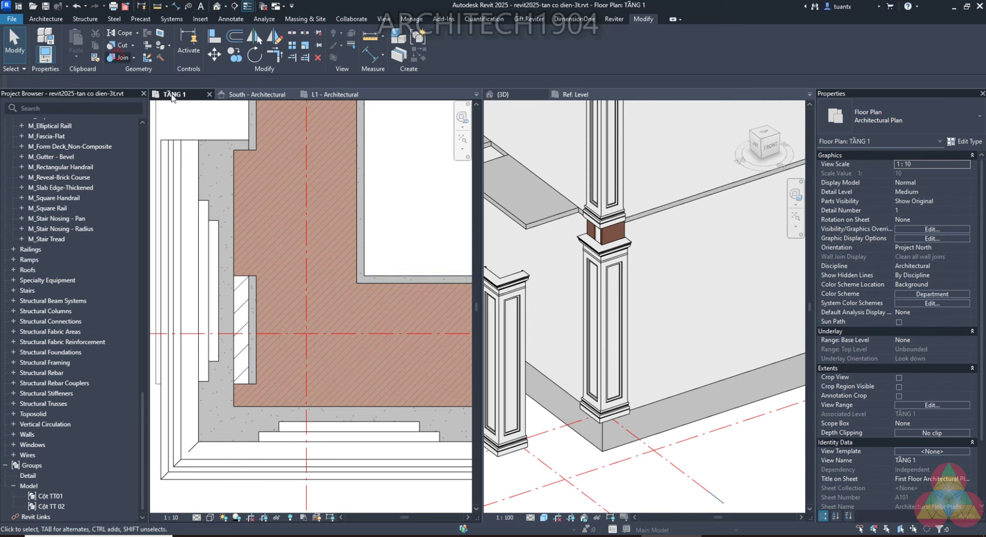
click(251, 171)
click(403, 365)
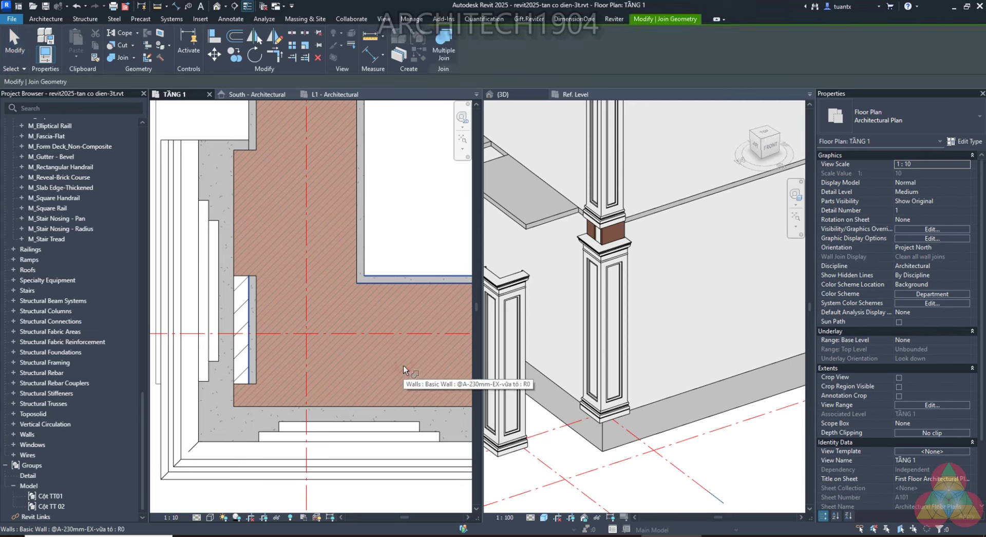
click(134, 58)
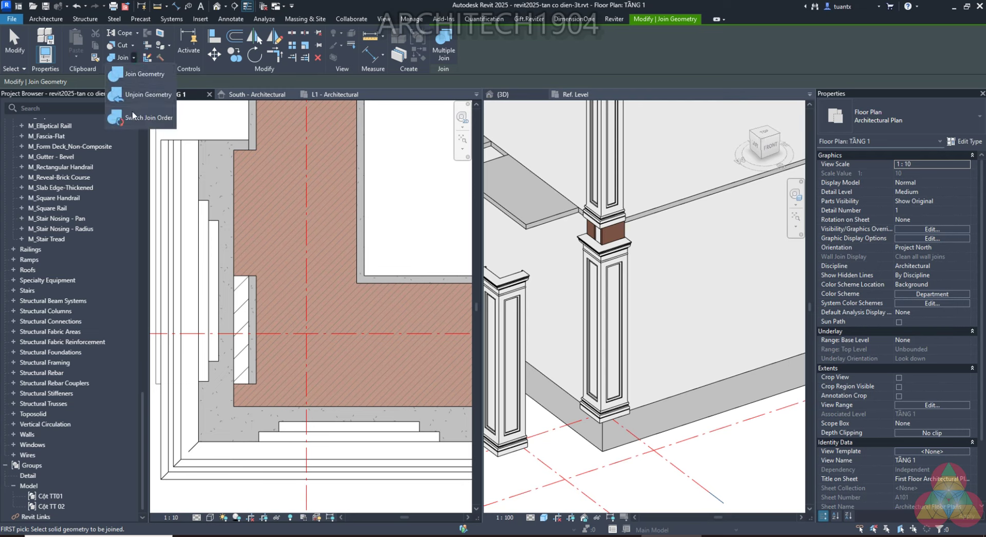
click(139, 122)
click(241, 194)
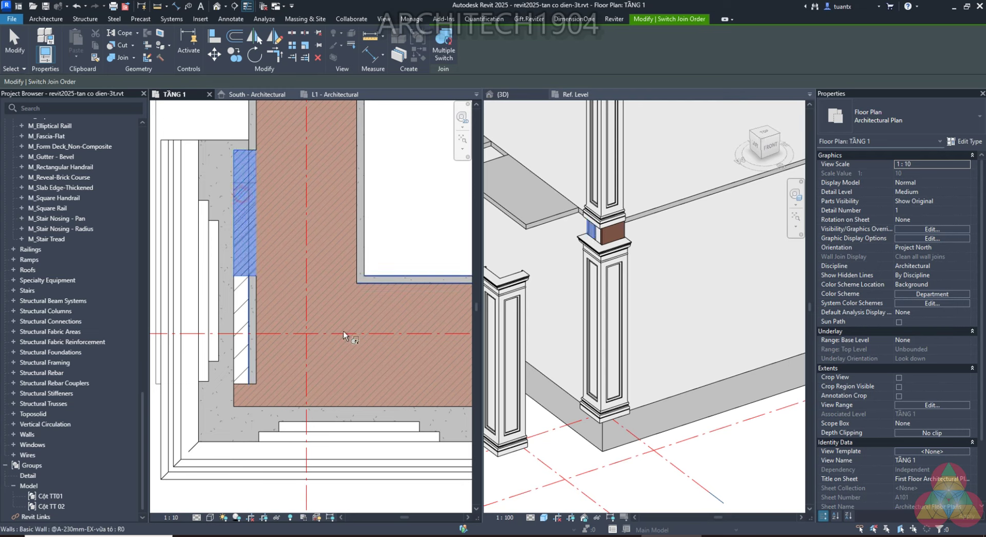
click(370, 337)
key(Escape)
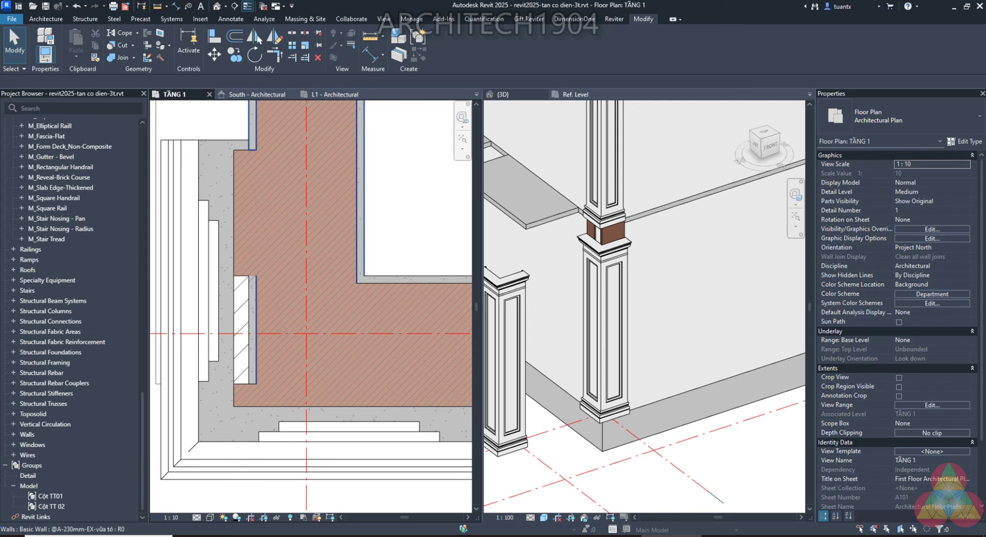
scroll(303, 281, down, 3)
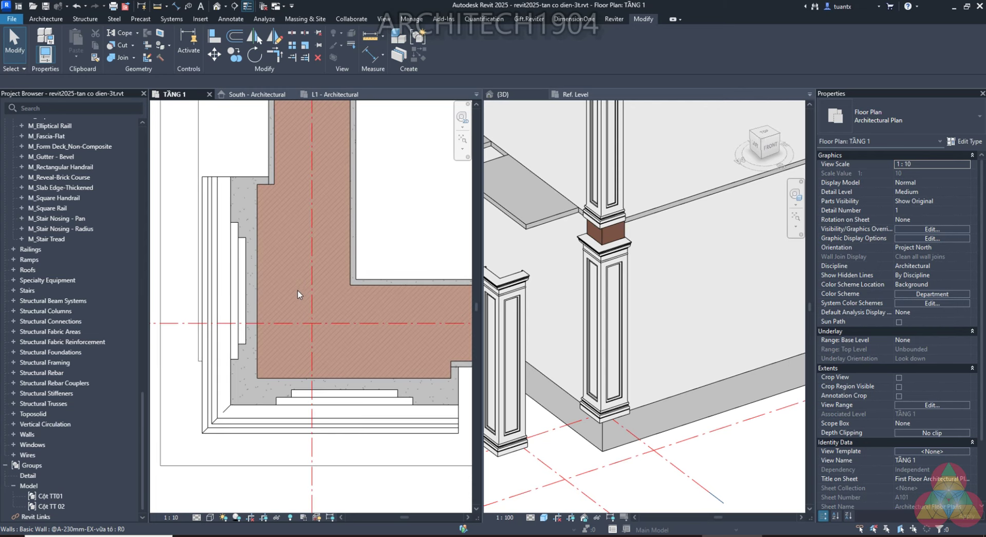
scroll(303, 293, up, 1)
scroll(303, 300, down, 1)
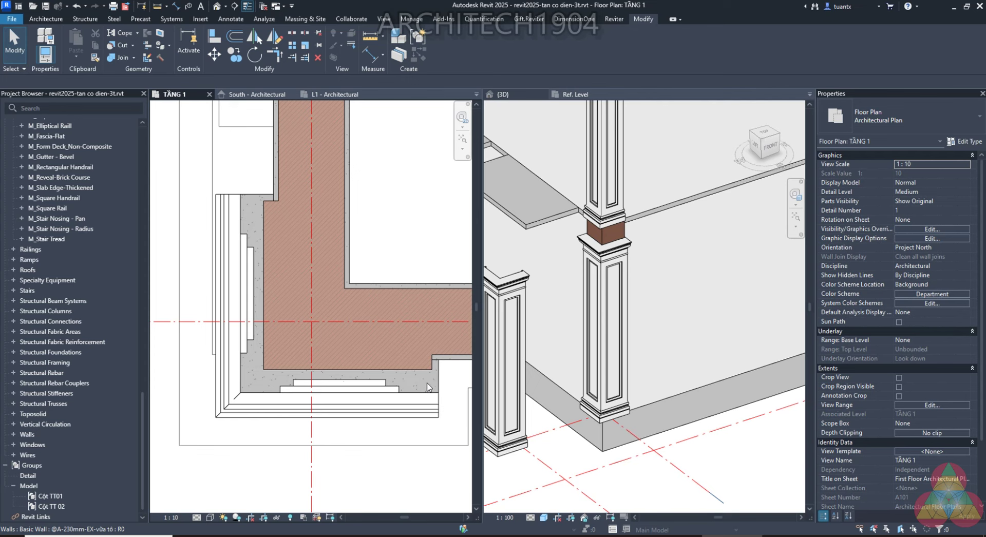
scroll(566, 255, up, 5)
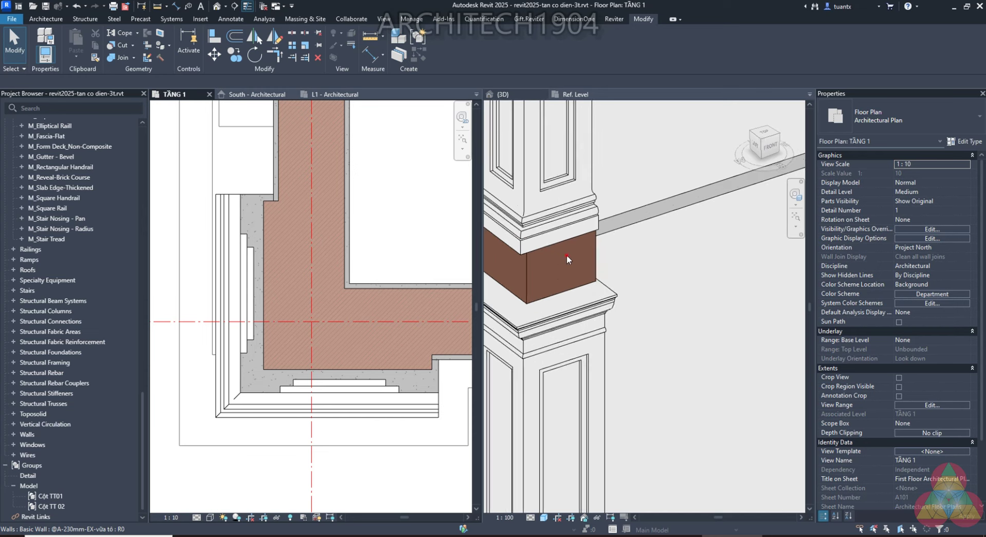
click(566, 255)
Drag the cladding wall's top down so it stops at the pilaster base cap
drag(558, 232, 566, 297)
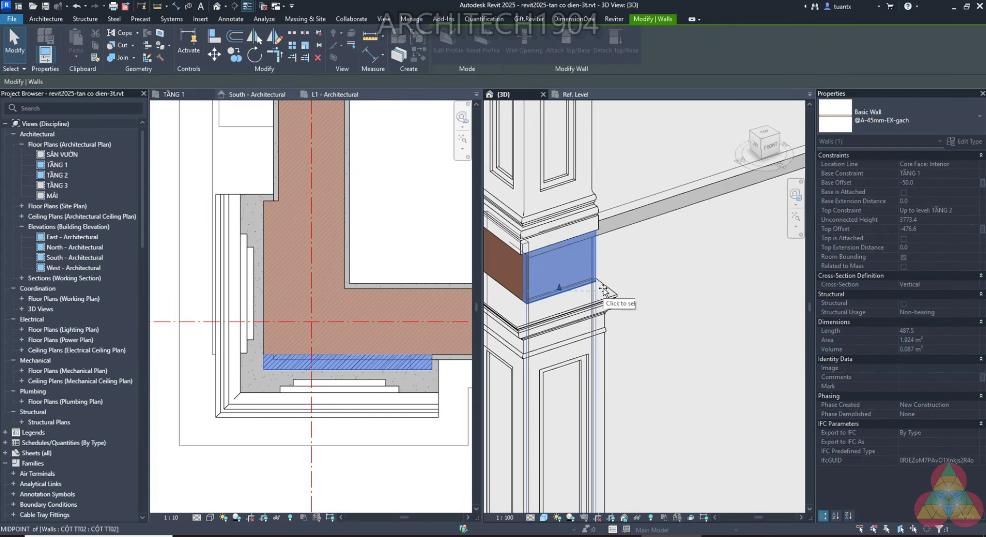
scroll(531, 255, up, 3)
middle_drag(530, 255, 587, 256)
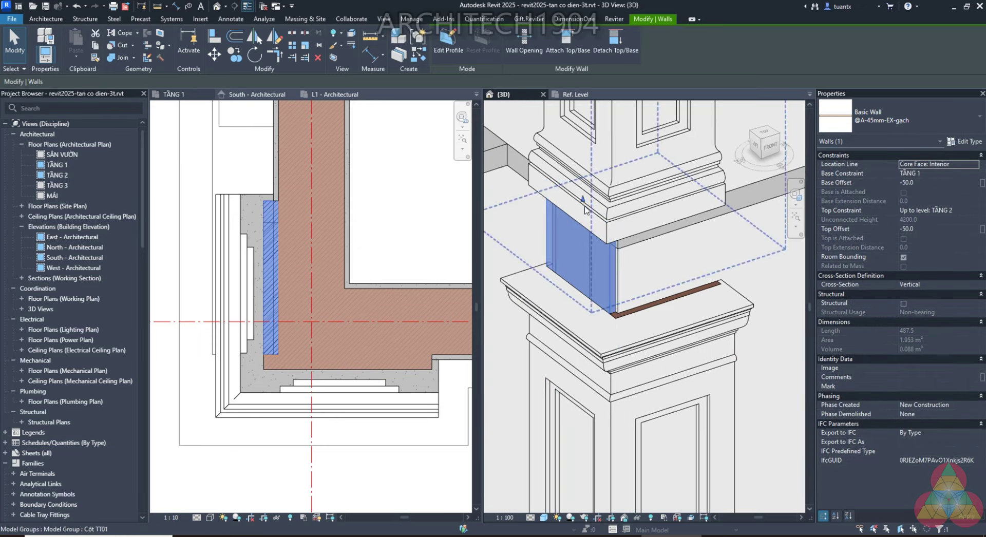
mouse_move(545, 268)
mouse_down()
mouse_move(547, 277)
mouse_move(505, 291)
mouse_up()
key(Escape)
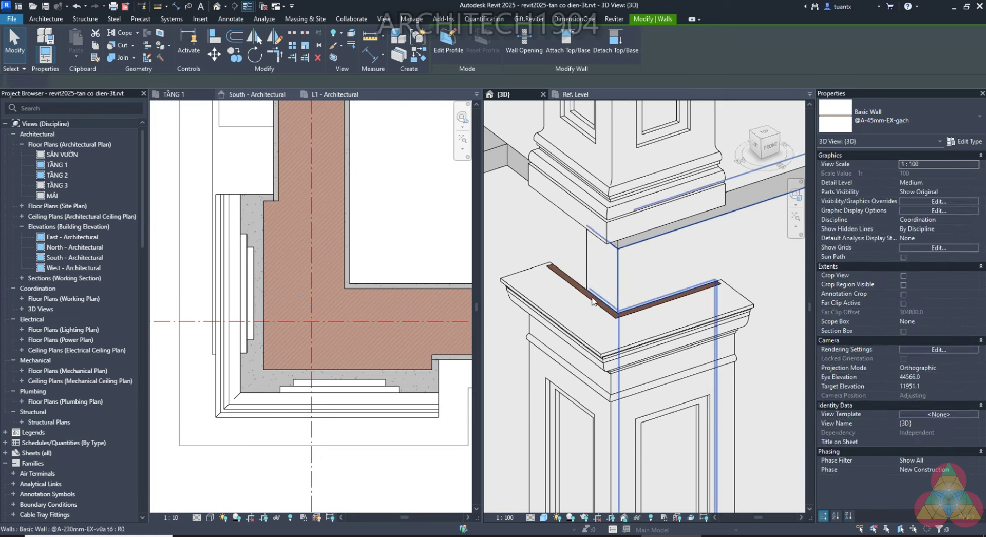
middle_drag(663, 299, 510, 242)
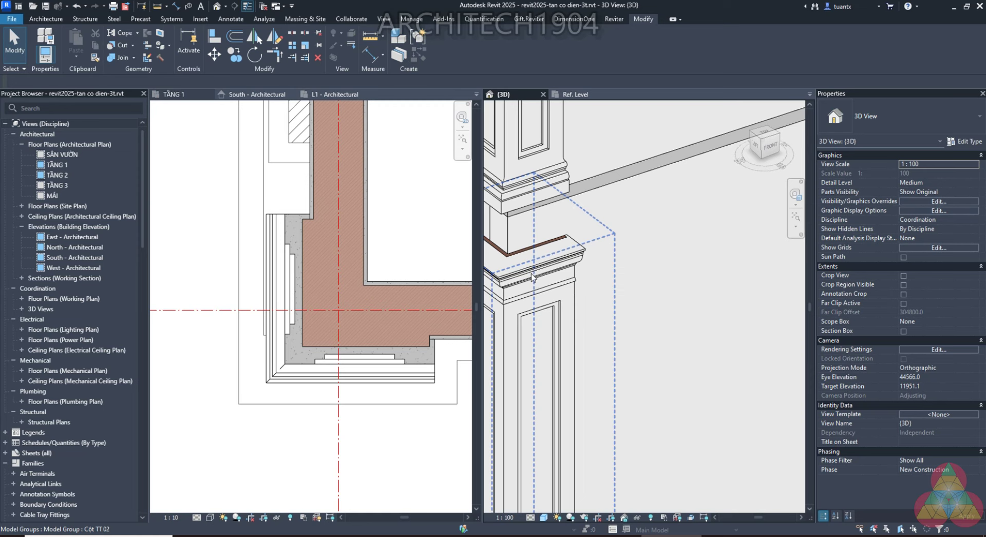
Add the left and bottom @A-45mm-EX-gach cladding walls to the Cột TT 02 group in TẦNG 1
click(284, 234)
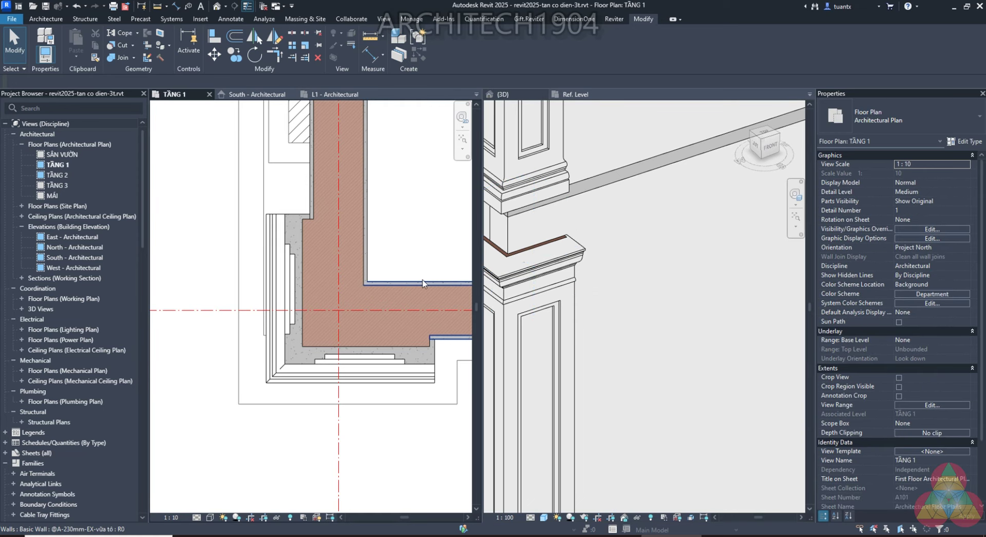
click(278, 225)
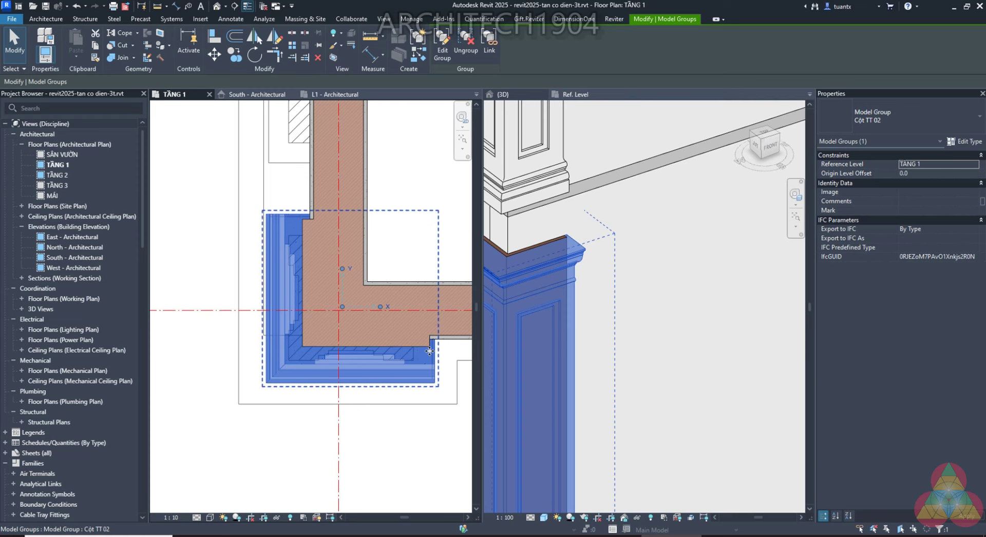
click(443, 45)
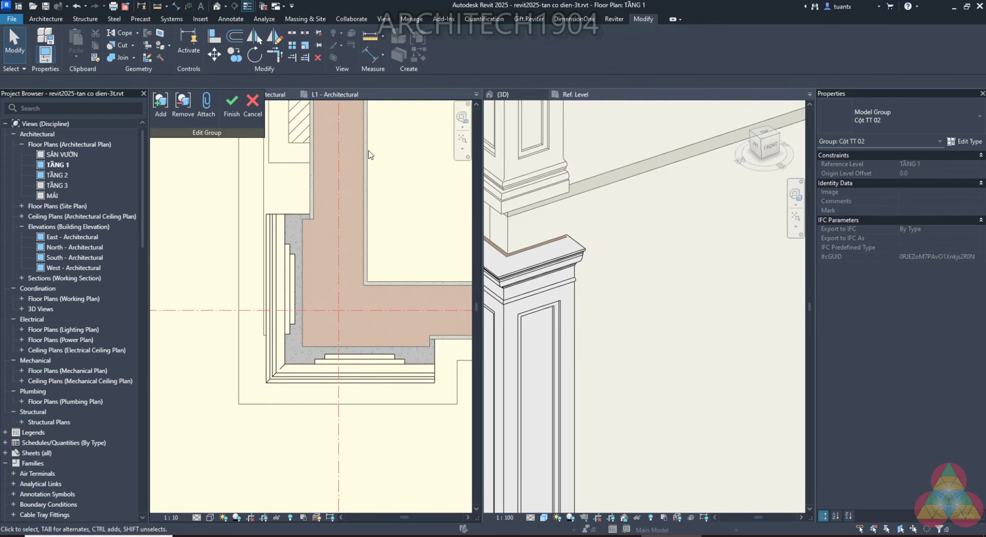
click(306, 244)
click(366, 341)
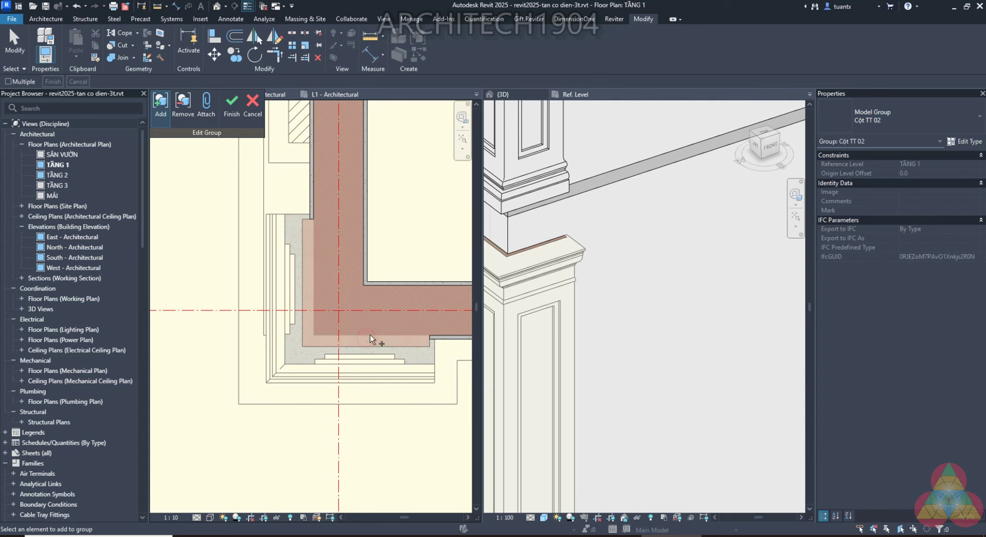
scroll(329, 352, up, 1)
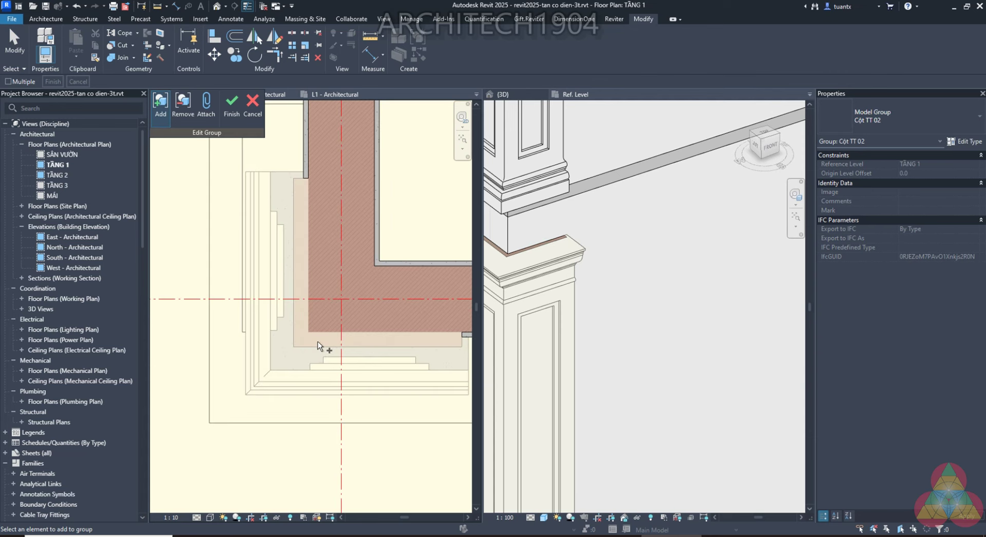
click(237, 109)
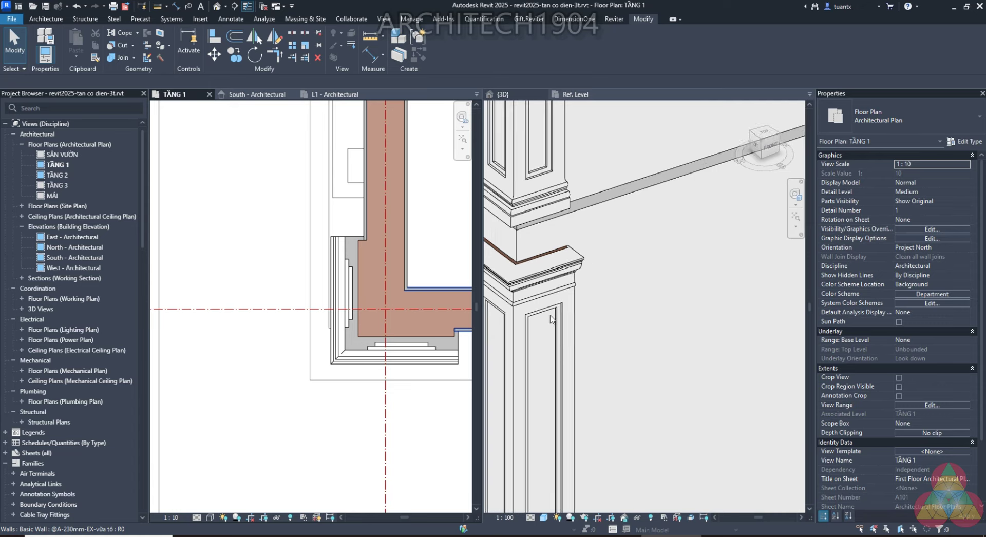
Zoom the plan in on the column corner and scroll the Project Browser to Groups > Model
scroll(550, 318, down, 3)
scroll(575, 308, down, 2)
scroll(590, 307, down, 2)
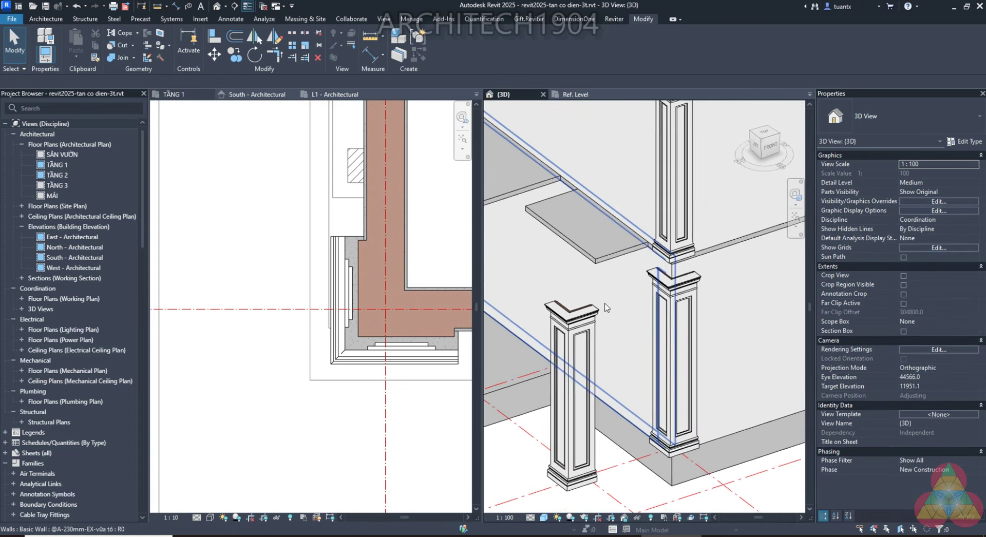
scroll(606, 307, up, 1)
scroll(262, 328, down, 2)
scroll(257, 348, down, 2)
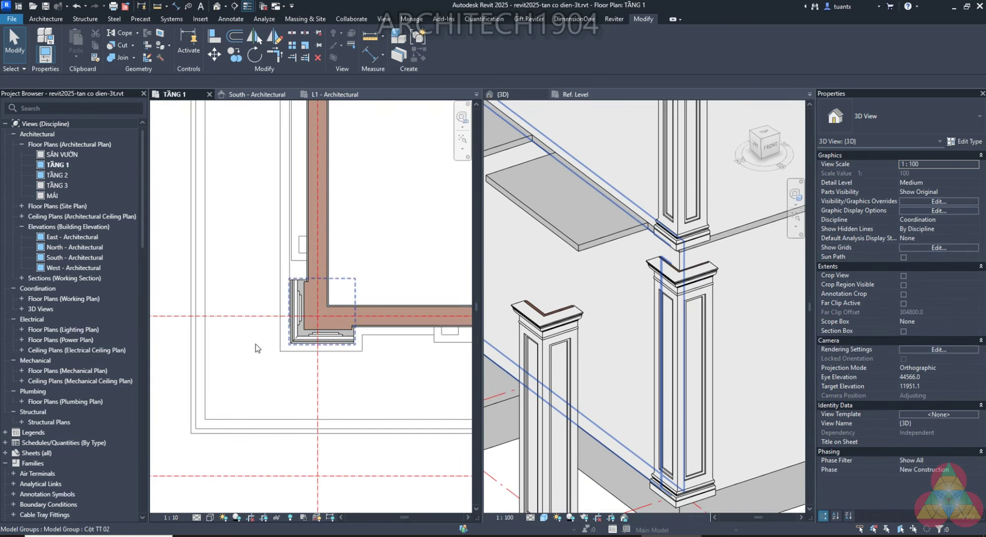
middle_drag(256, 348, 374, 342)
scroll(242, 242, up, 2)
scroll(239, 235, up, 1)
scroll(239, 235, up, 1)
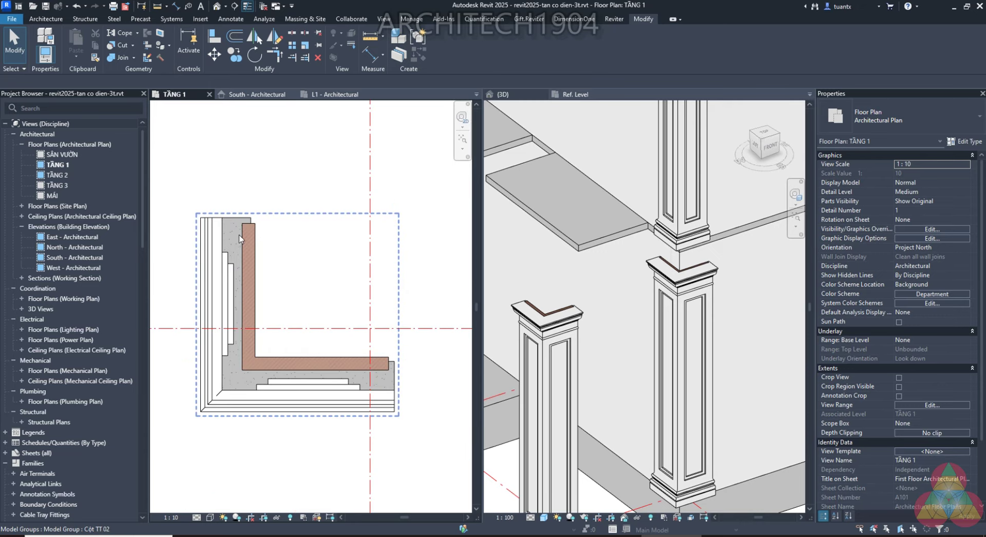
scroll(239, 235, down, 2)
scroll(205, 246, up, 1)
scroll(203, 249, up, 2)
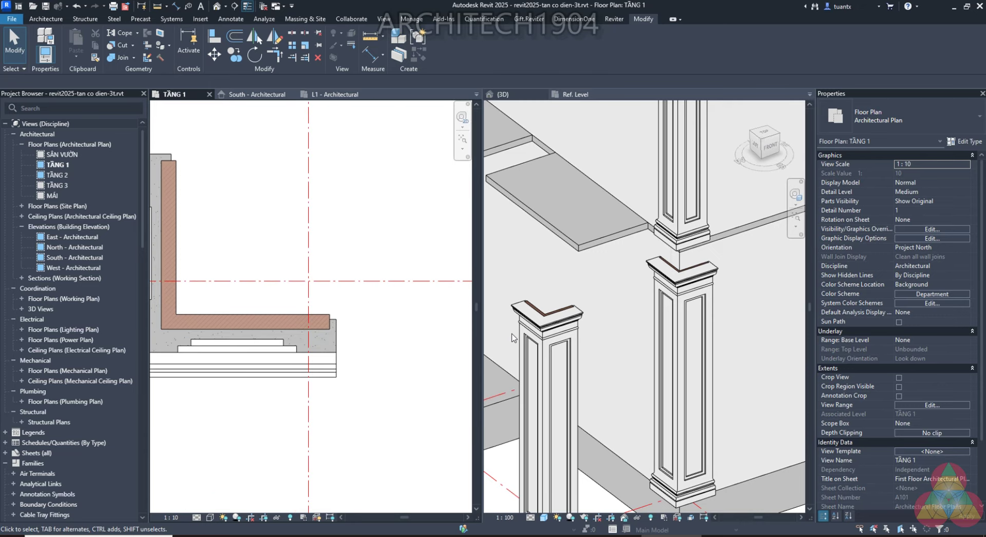
scroll(512, 338, down, 1)
scroll(273, 283, down, 2)
scroll(308, 275, up, 3)
scroll(215, 343, up, 1)
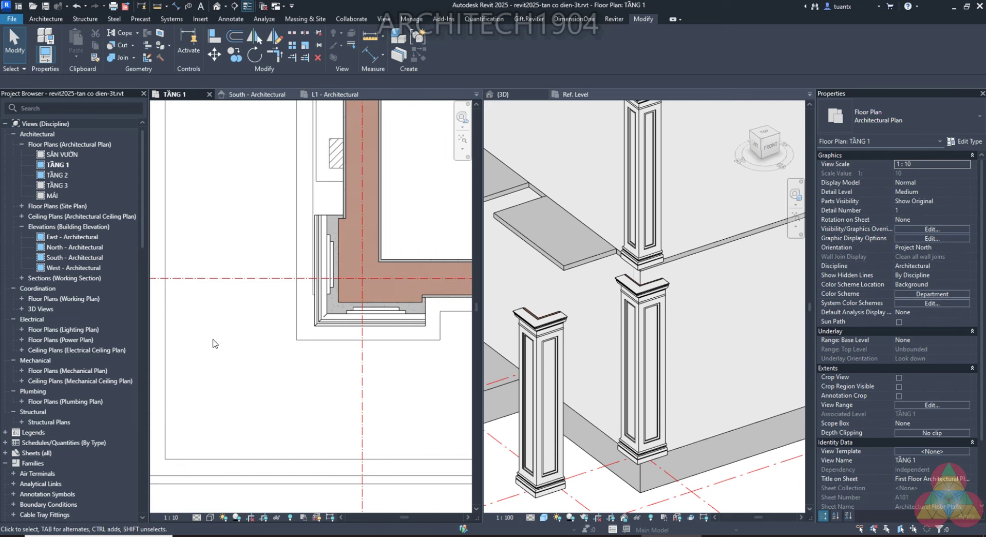
scroll(41, 408, down, 10)
scroll(41, 408, down, 15)
scroll(41, 408, down, 10)
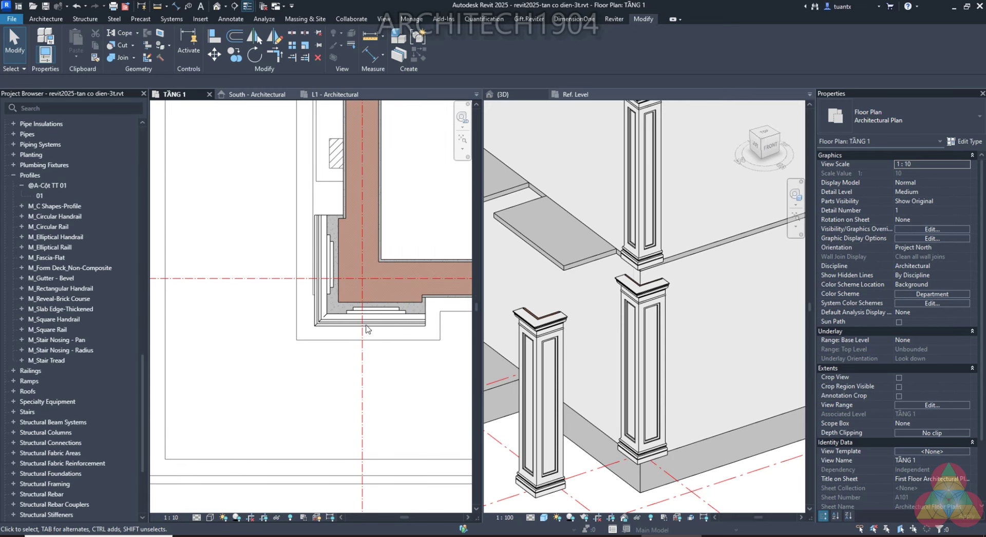
scroll(96, 439, down, 4)
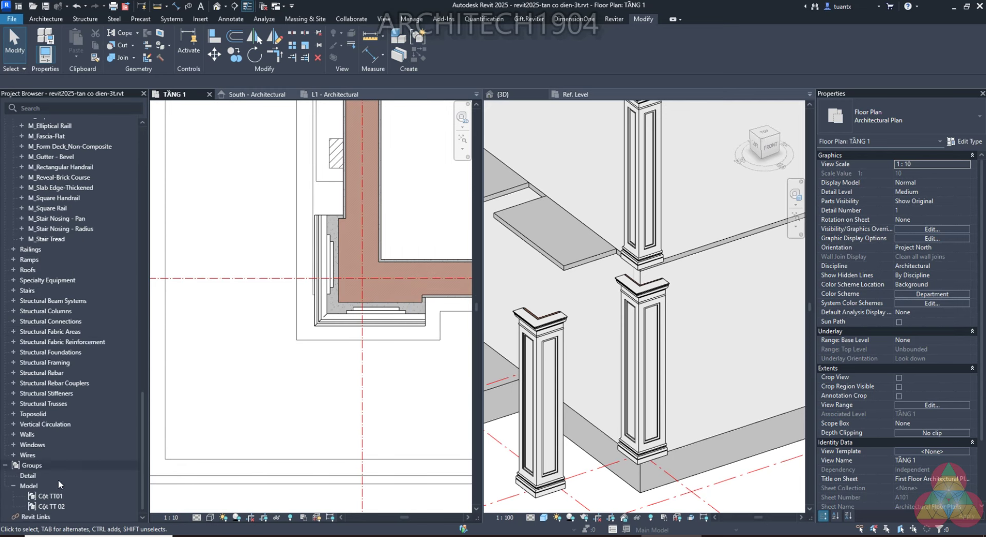
Save the Cột TT 02 group as Families\Cột TT 02.rvt, replacing the existing file
right_click(49, 508)
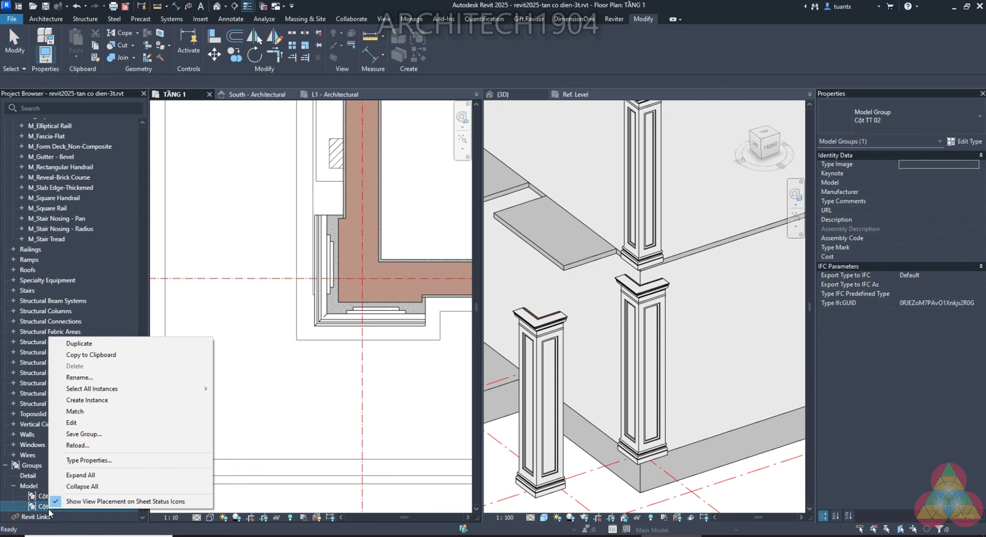
click(82, 435)
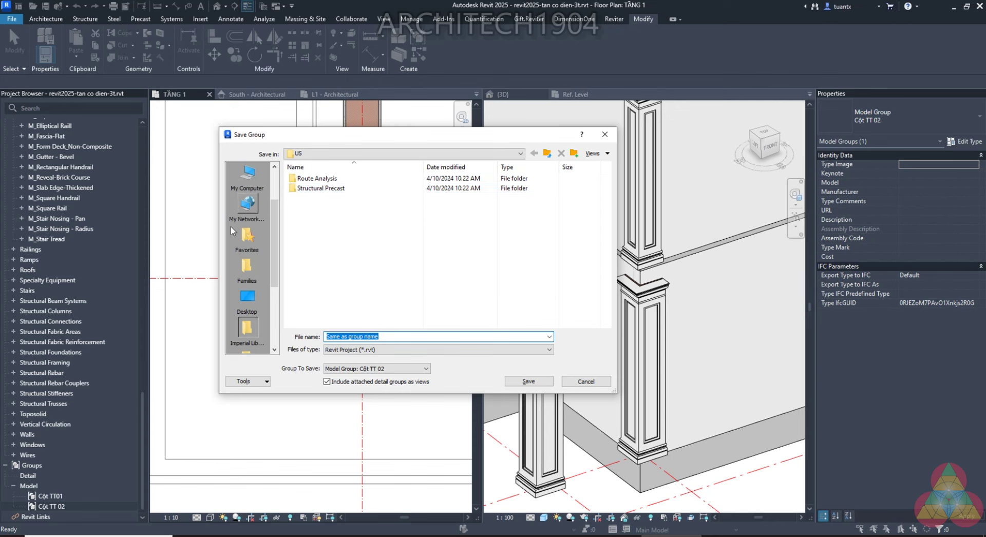
click(247, 267)
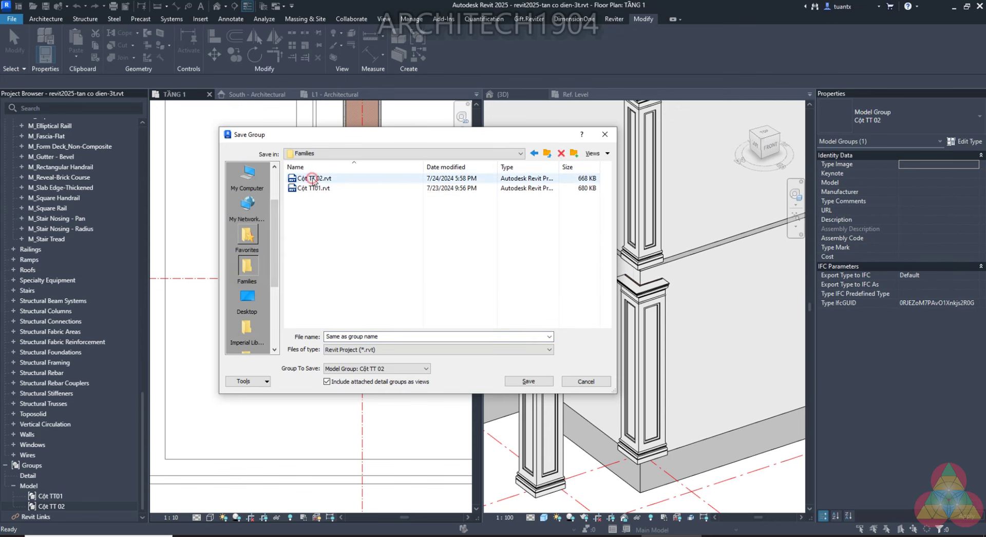
click(312, 178)
click(524, 381)
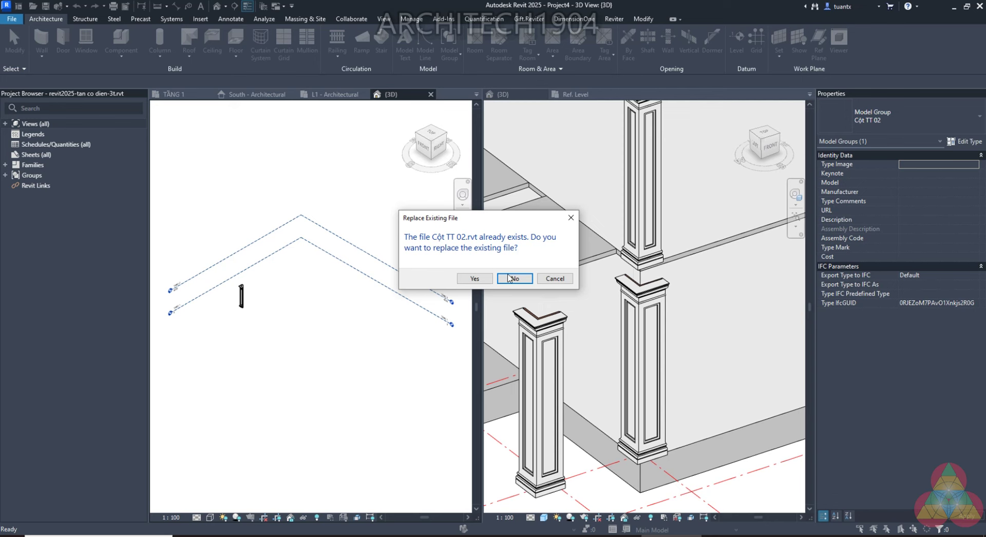
click(477, 278)
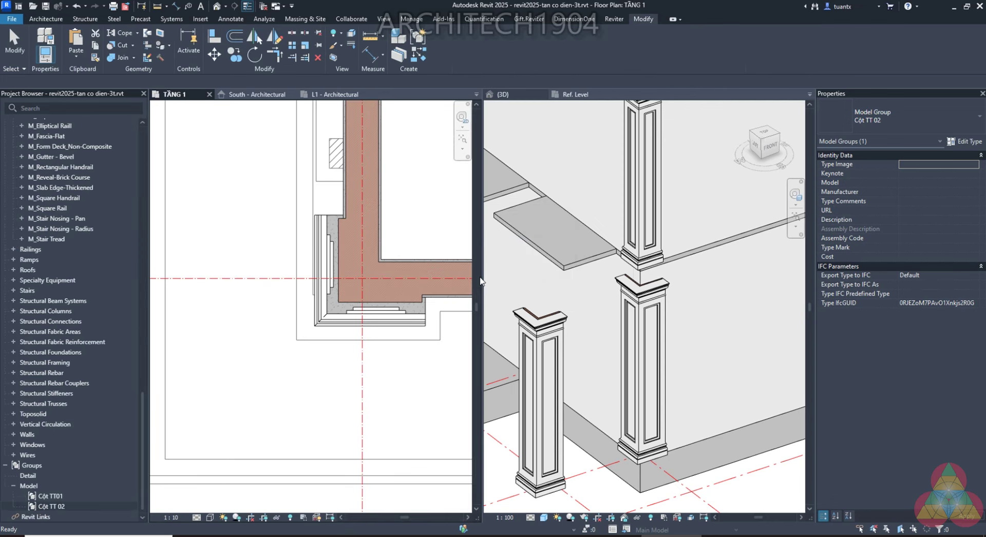
Switch to Project3's L1 - Architectural plan and select the placed Cột TT 02 group
click(334, 95)
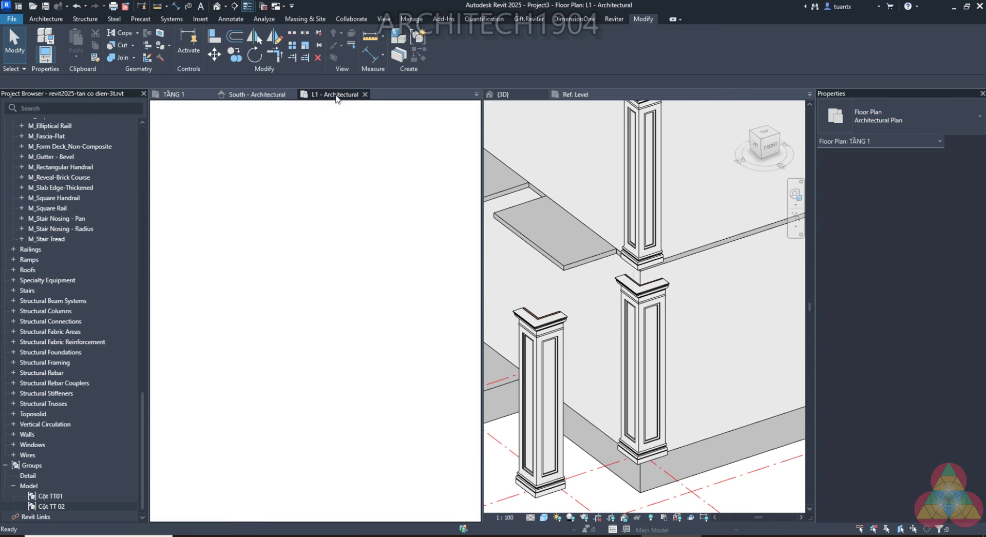
scroll(297, 238, up, 5)
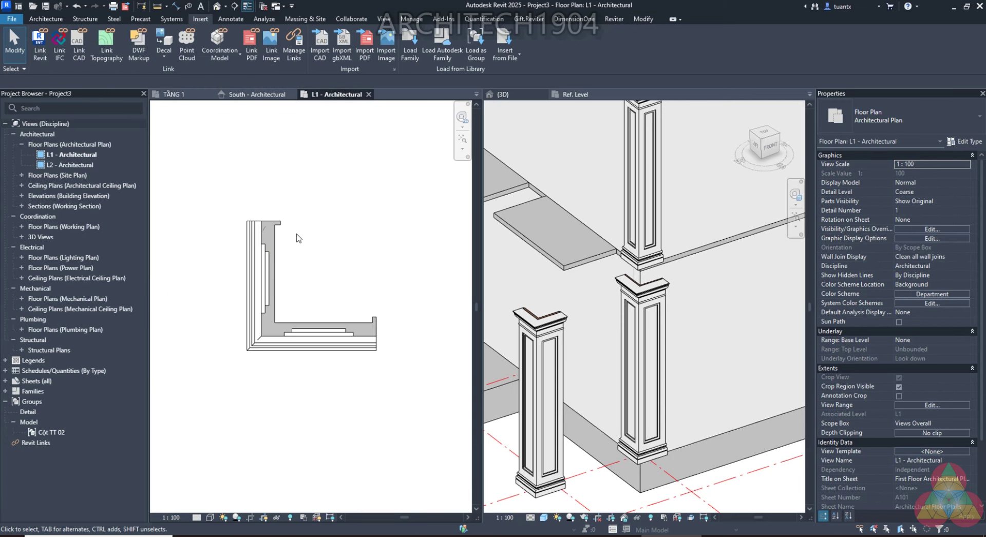
scroll(259, 269, up, 2)
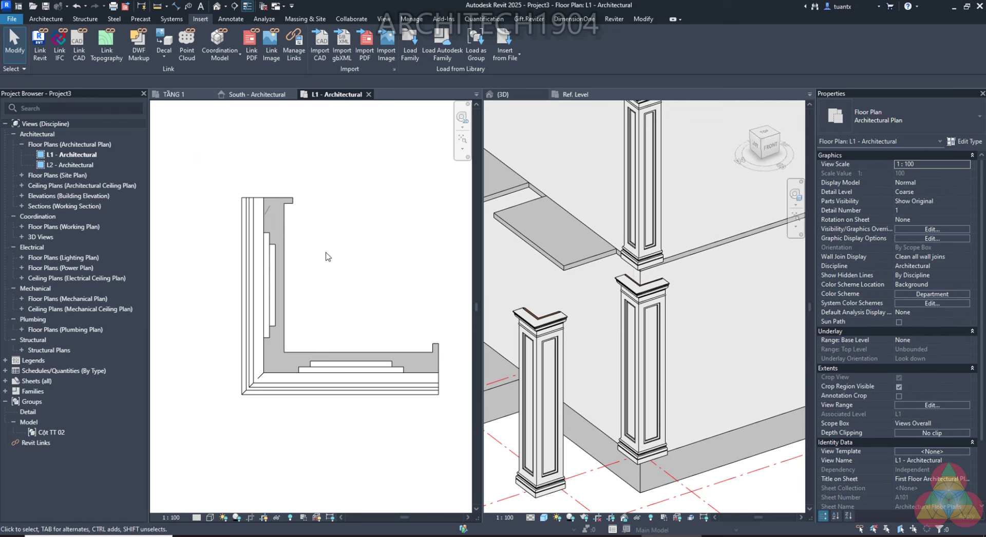
click(267, 249)
scroll(279, 237, up, 2)
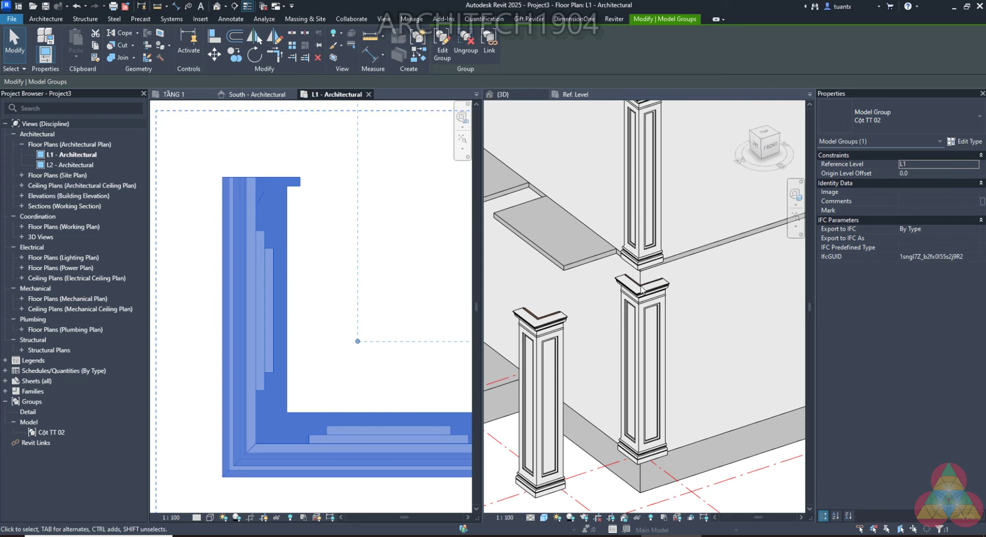
Reload Cột TT 02 from Families\Cột TT 02.rvt, accepting the duplicate types warning
right_click(48, 431)
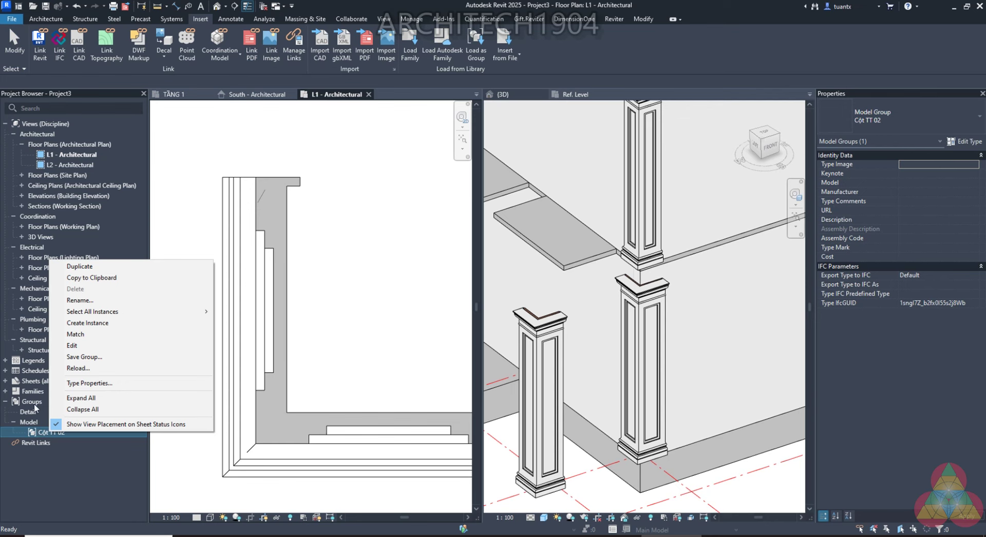
click(93, 370)
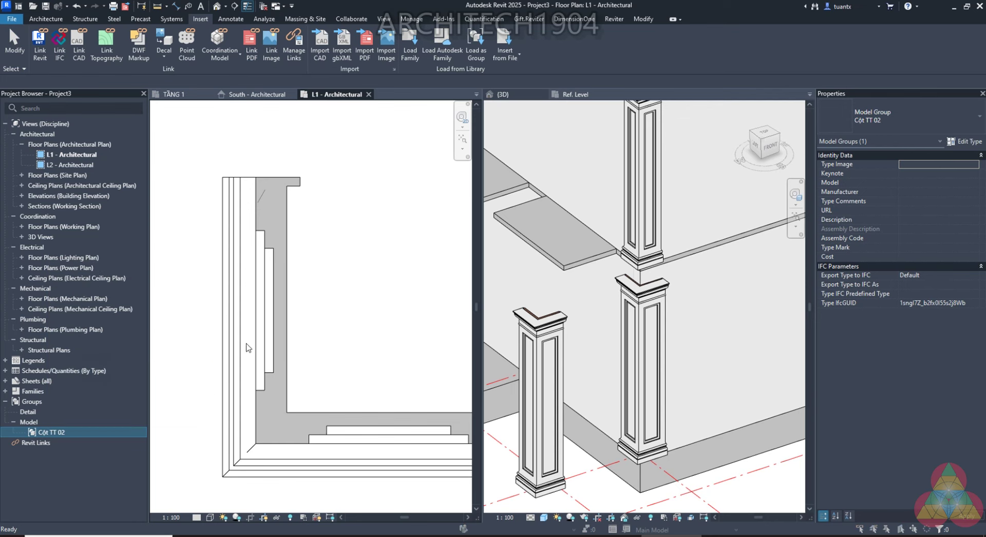
click(229, 260)
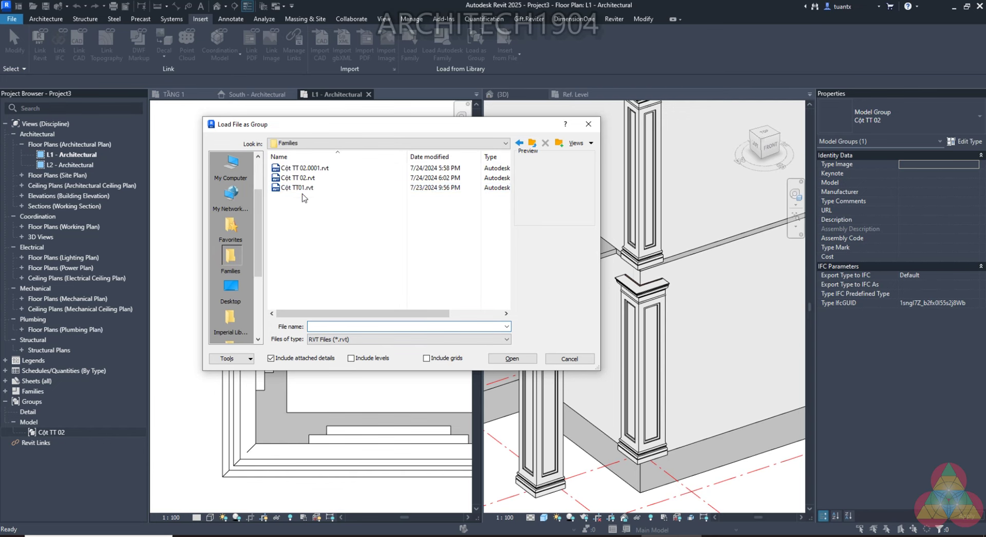
click(298, 178)
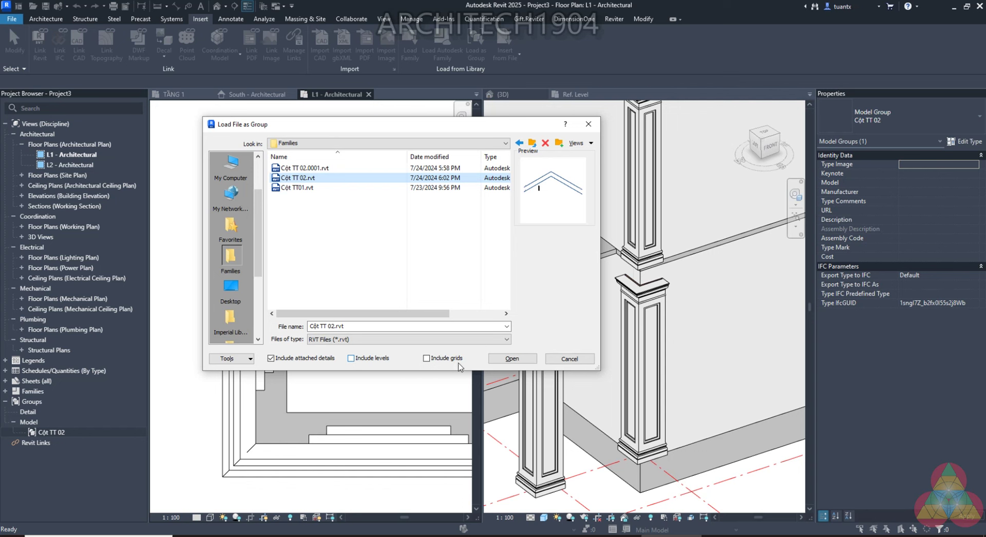
click(504, 359)
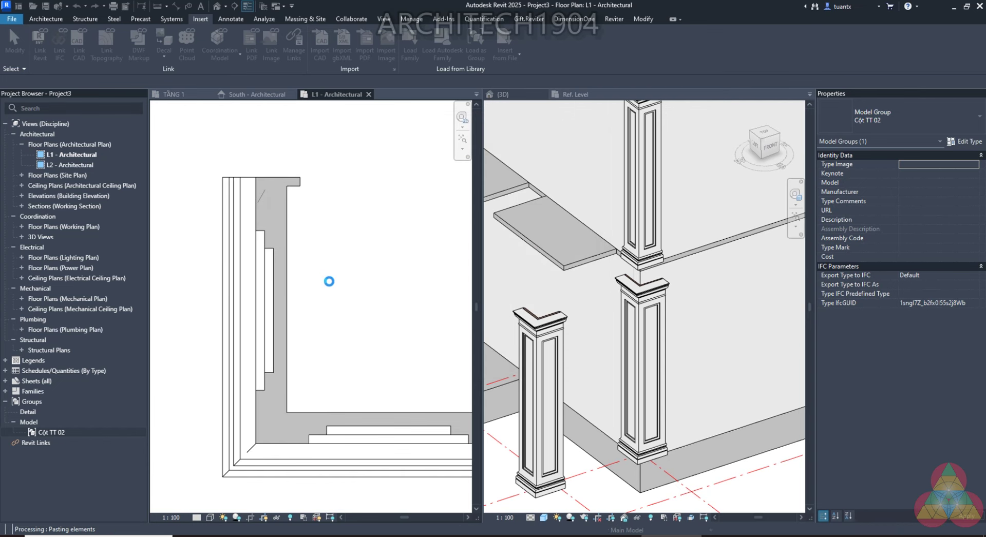
click(513, 316)
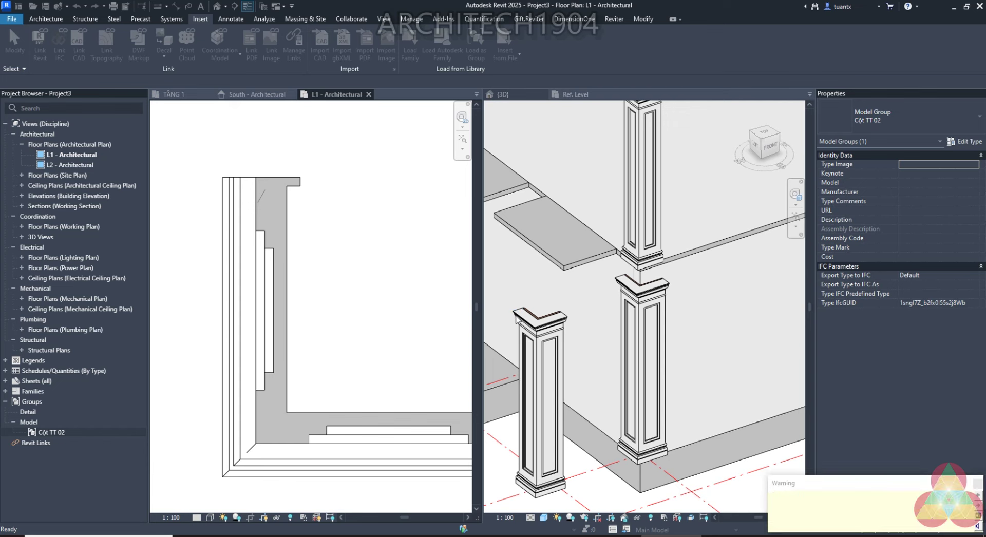
click(362, 290)
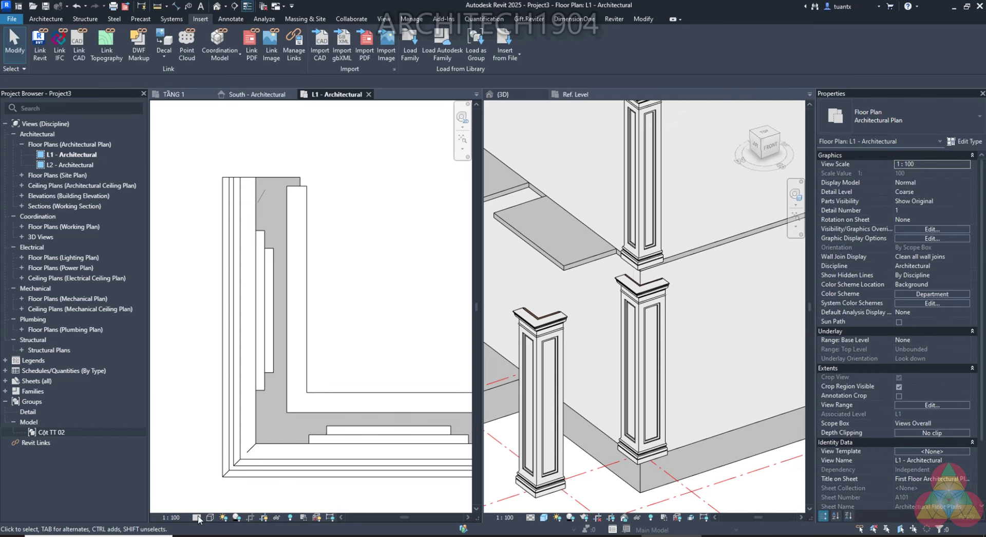
Set Project3's L1 plan to Medium detail to show the brick cladding, then return to TẦNG 1
click(197, 517)
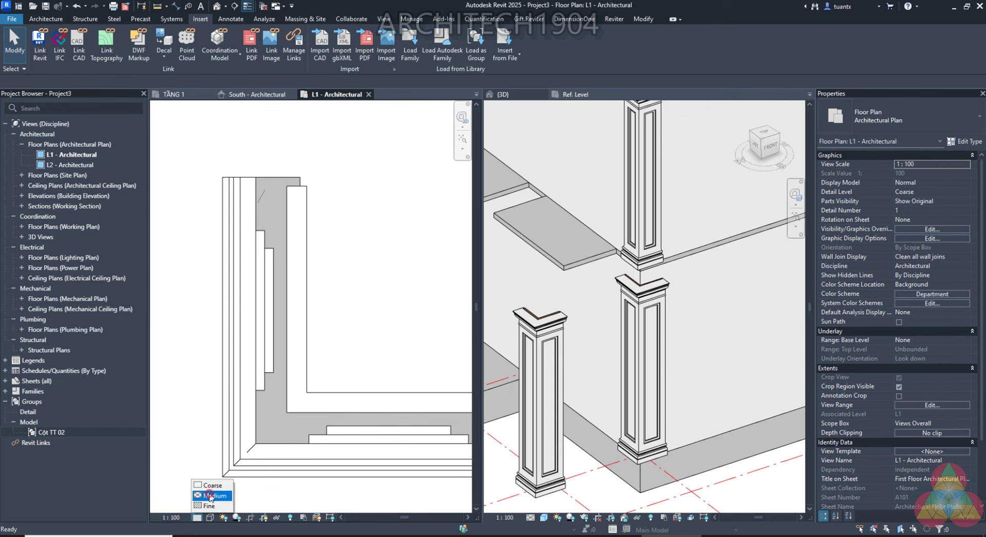
click(210, 496)
scroll(306, 269, down, 3)
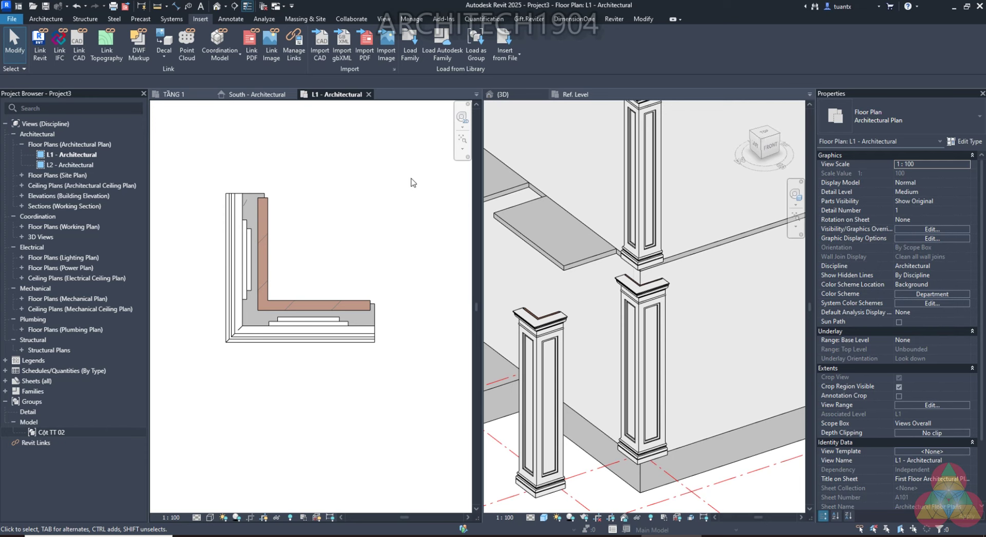
scroll(601, 338, down, 1)
scroll(332, 238, down, 1)
scroll(333, 238, down, 3)
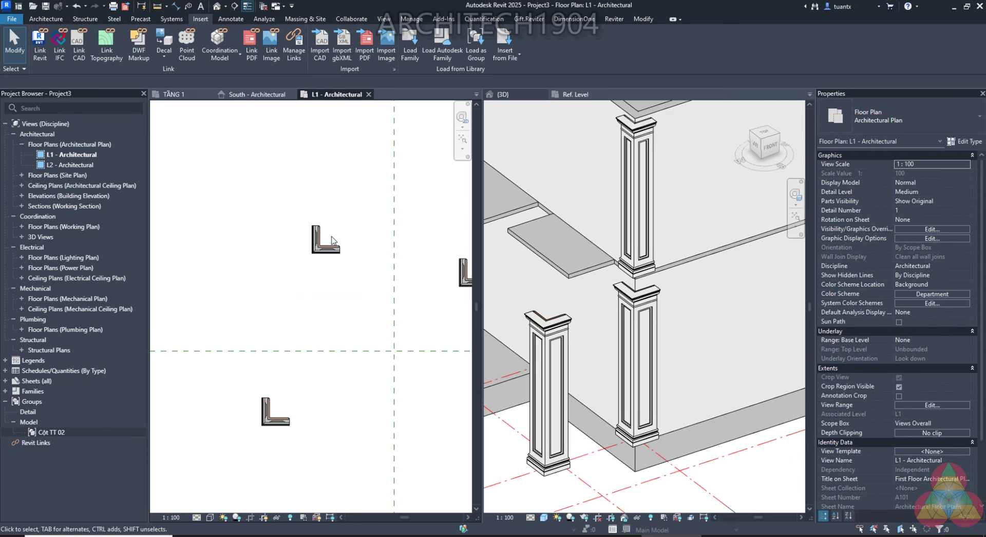
scroll(359, 236, up, 2)
scroll(402, 237, up, 2)
scroll(402, 237, down, 3)
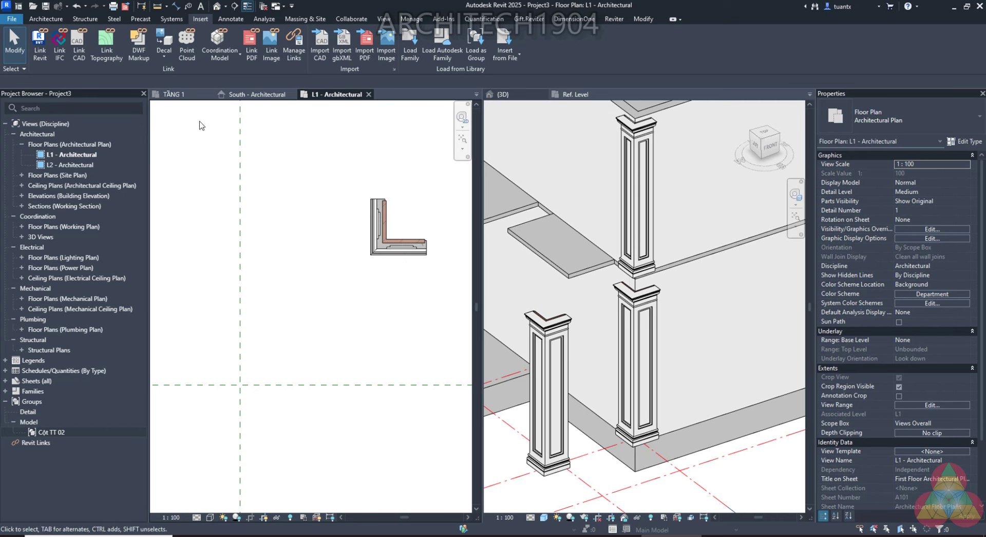
click(185, 95)
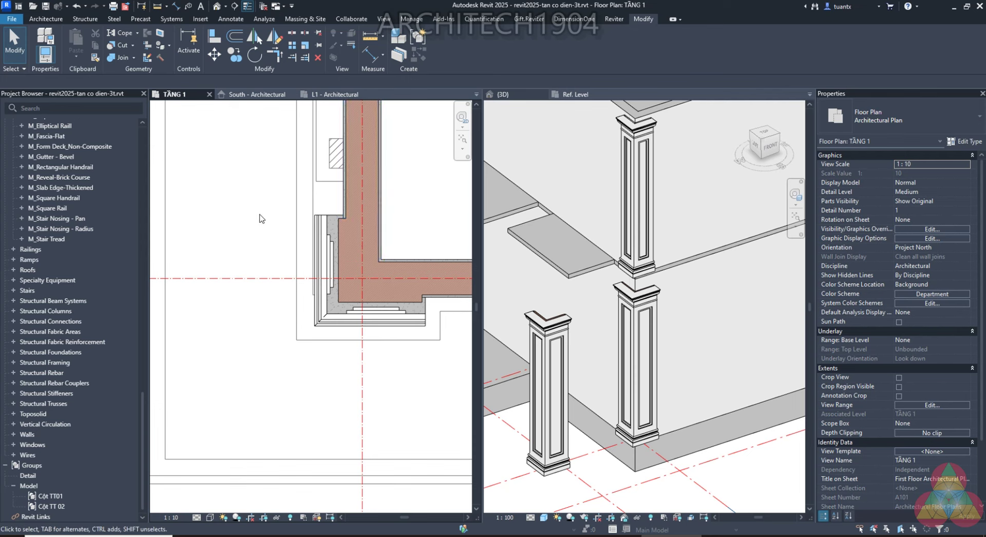
scroll(264, 221, down, 2)
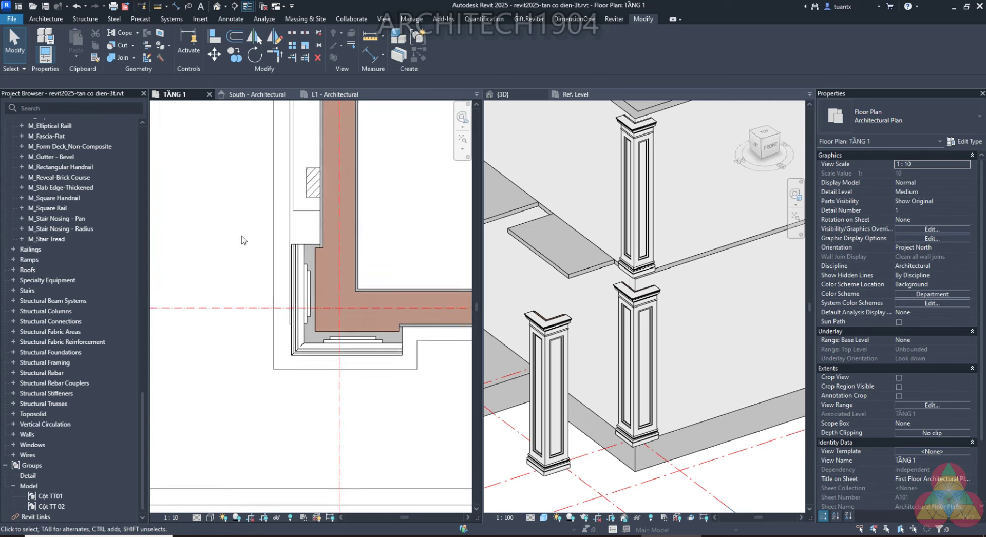
mouse_move(242, 237)
middle_down()
mouse_move(226, 311)
mouse_move(238, 379)
middle_up()
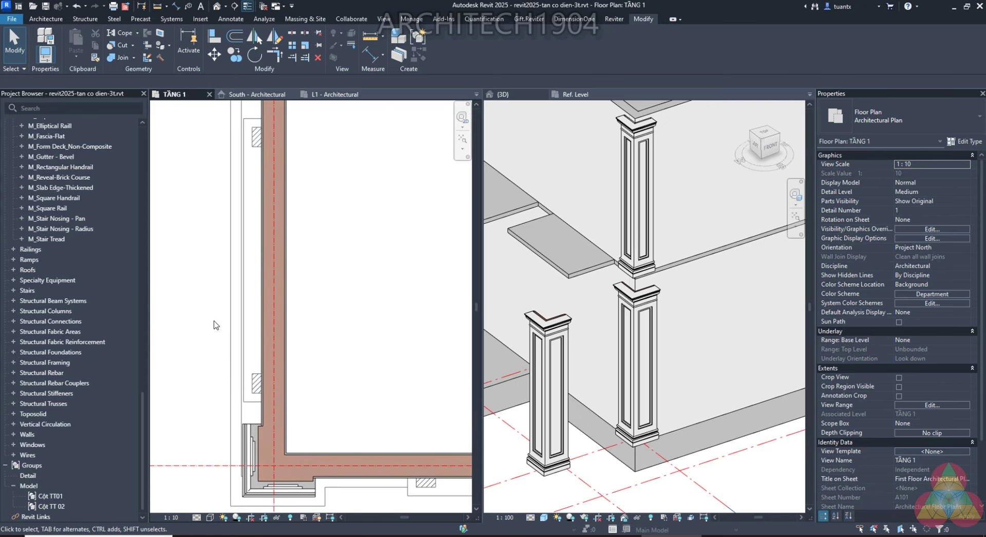
scroll(216, 318, down, 2)
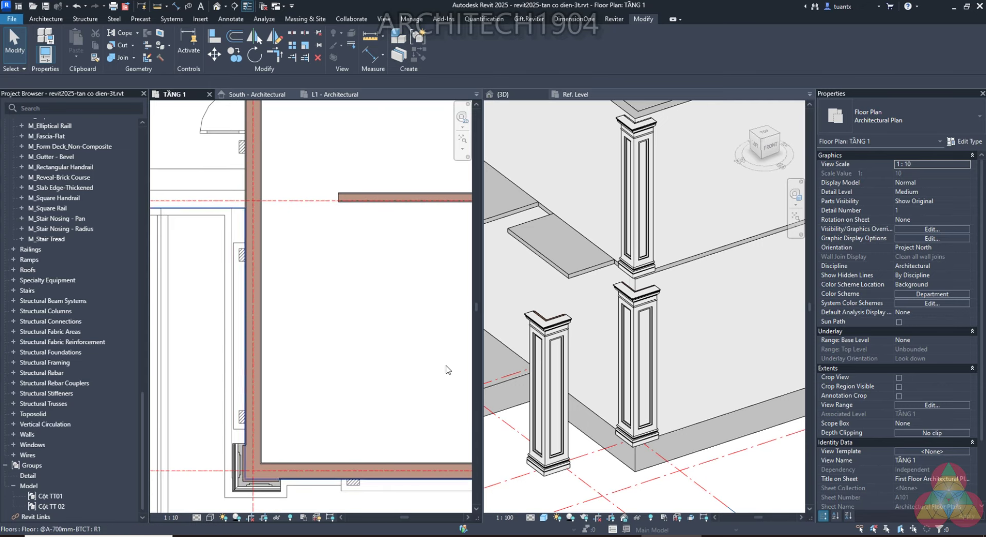